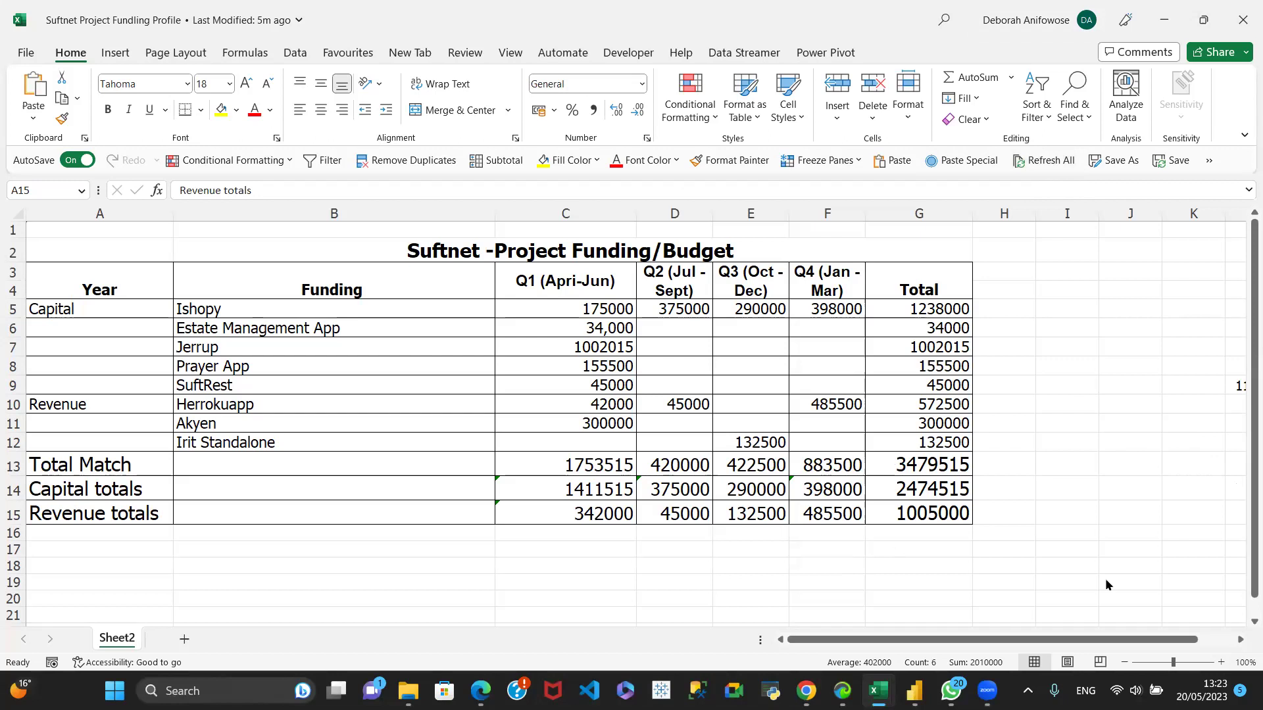
Close the Suftnet Project Fundling Profile workbook in Excel and show the desktop.
mouse_move(959, 685)
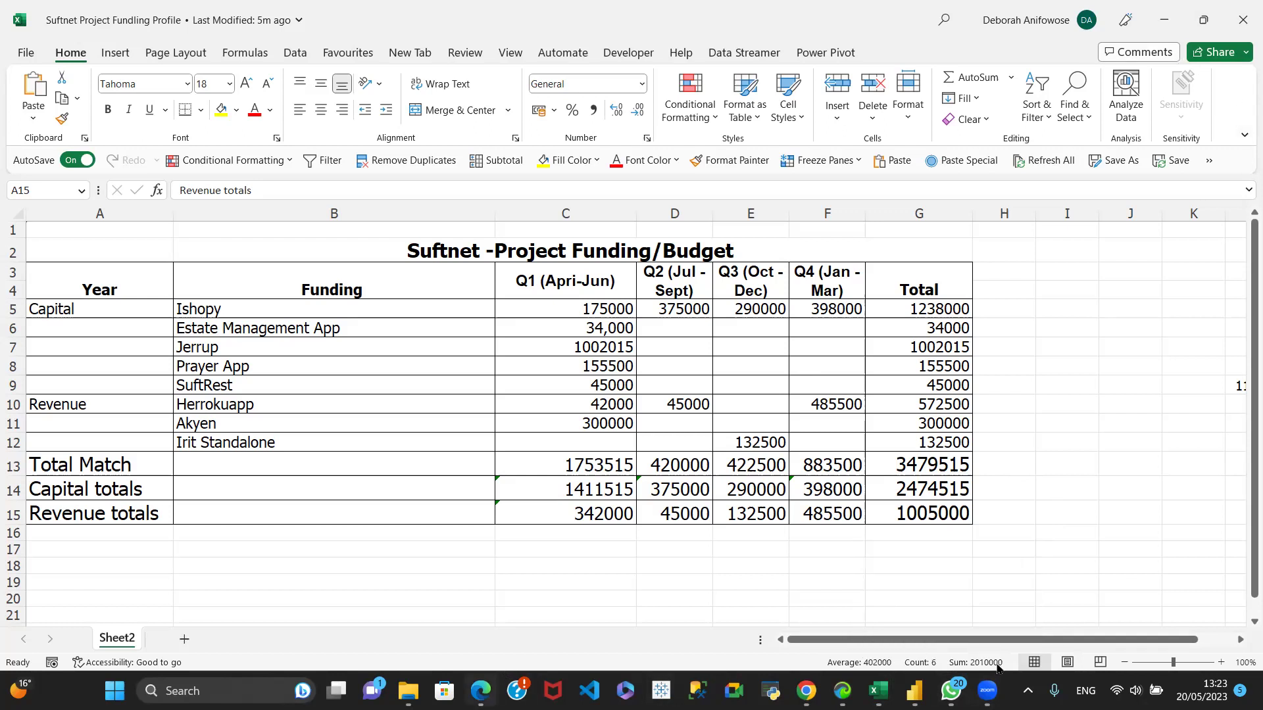
mouse_move(878, 691)
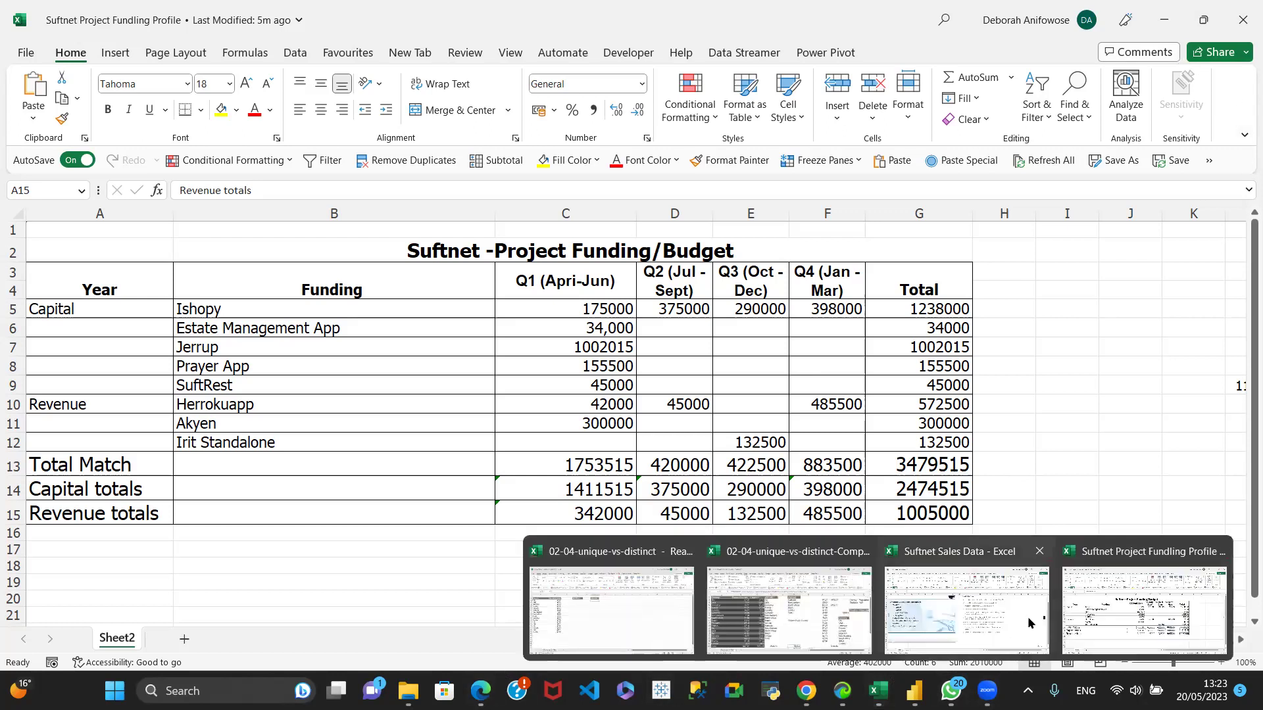
click(1218, 552)
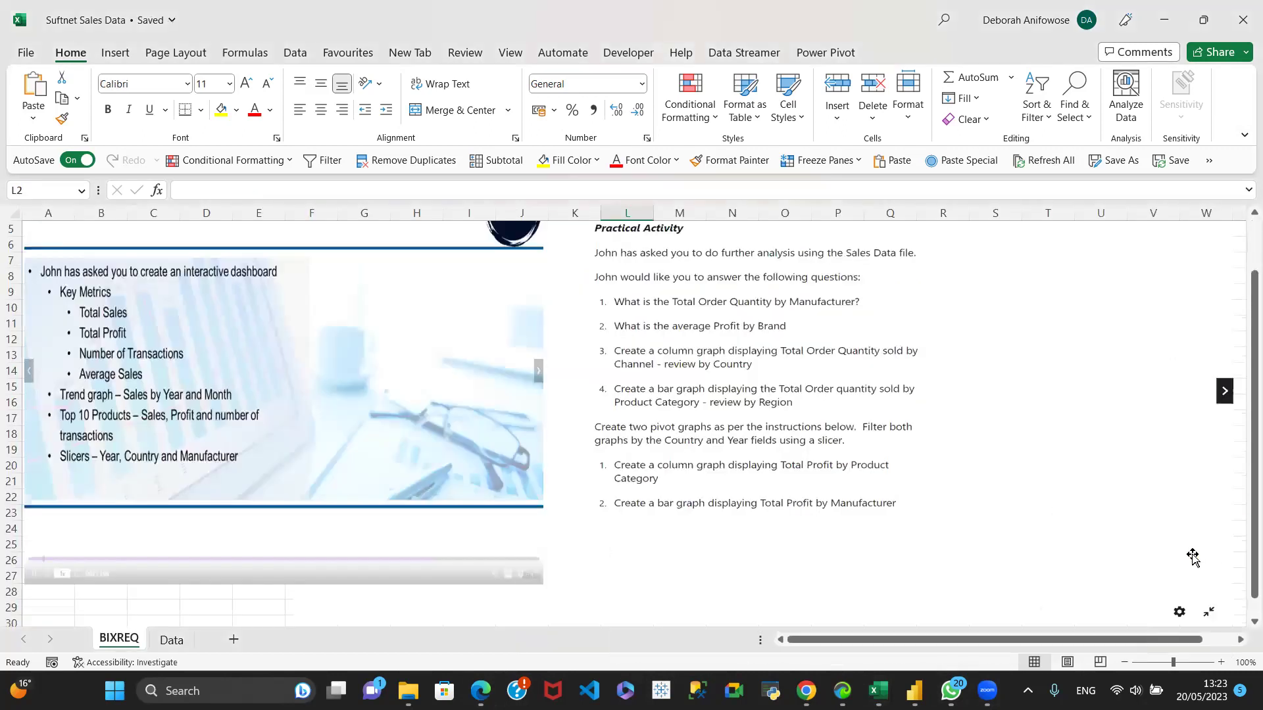
click(1204, 19)
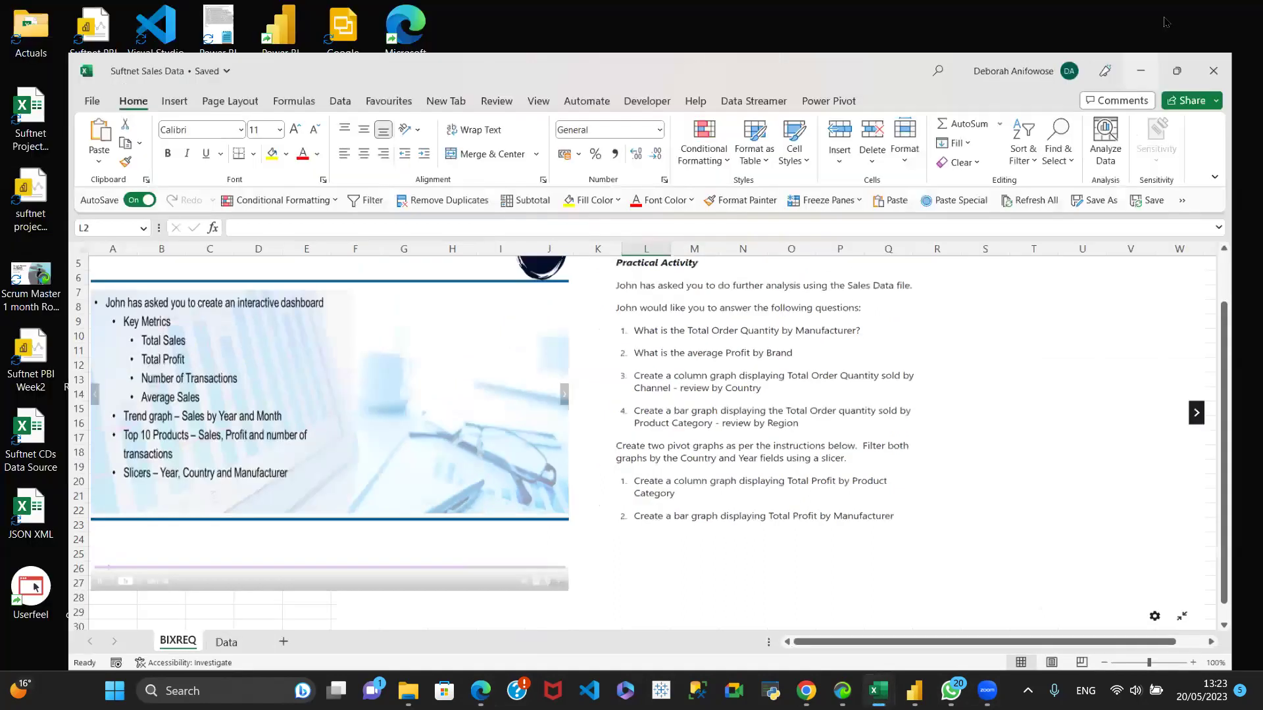
key(super+d)
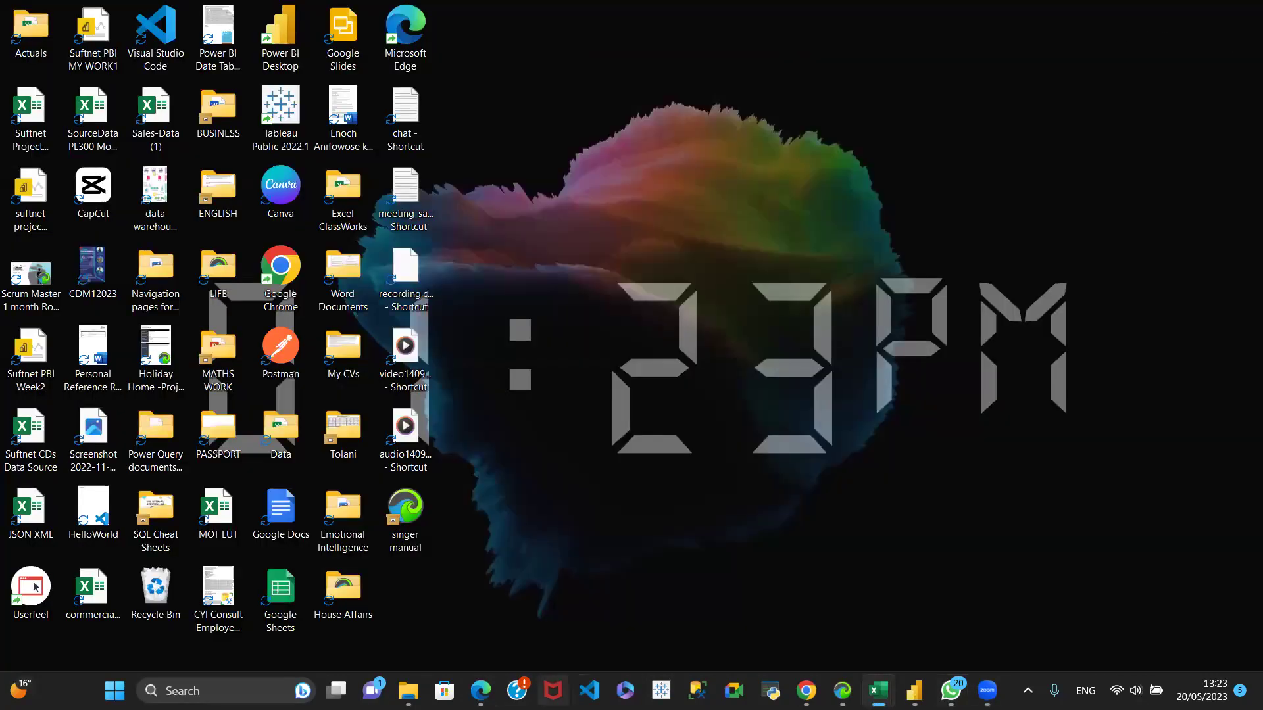
Switch to the suftnet project funding report in Power BI Desktop, create a new blank report and dismiss its start screen.
mouse_move(914, 690)
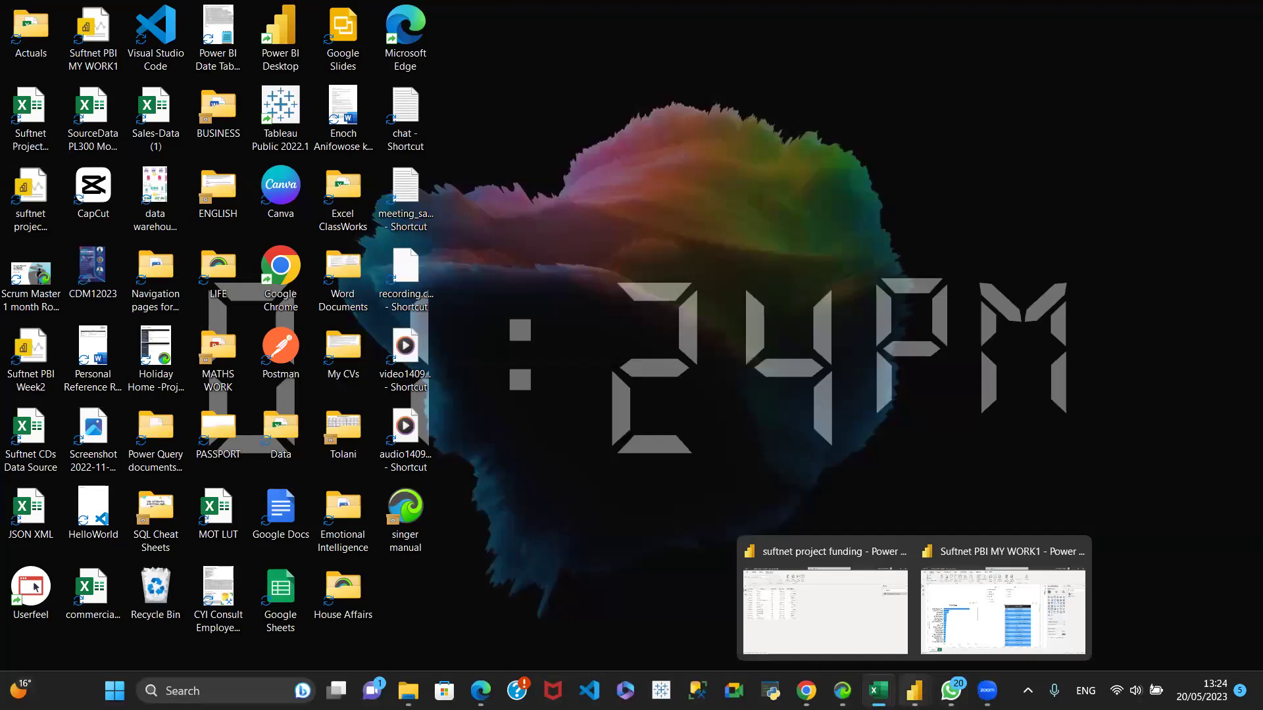
click(835, 605)
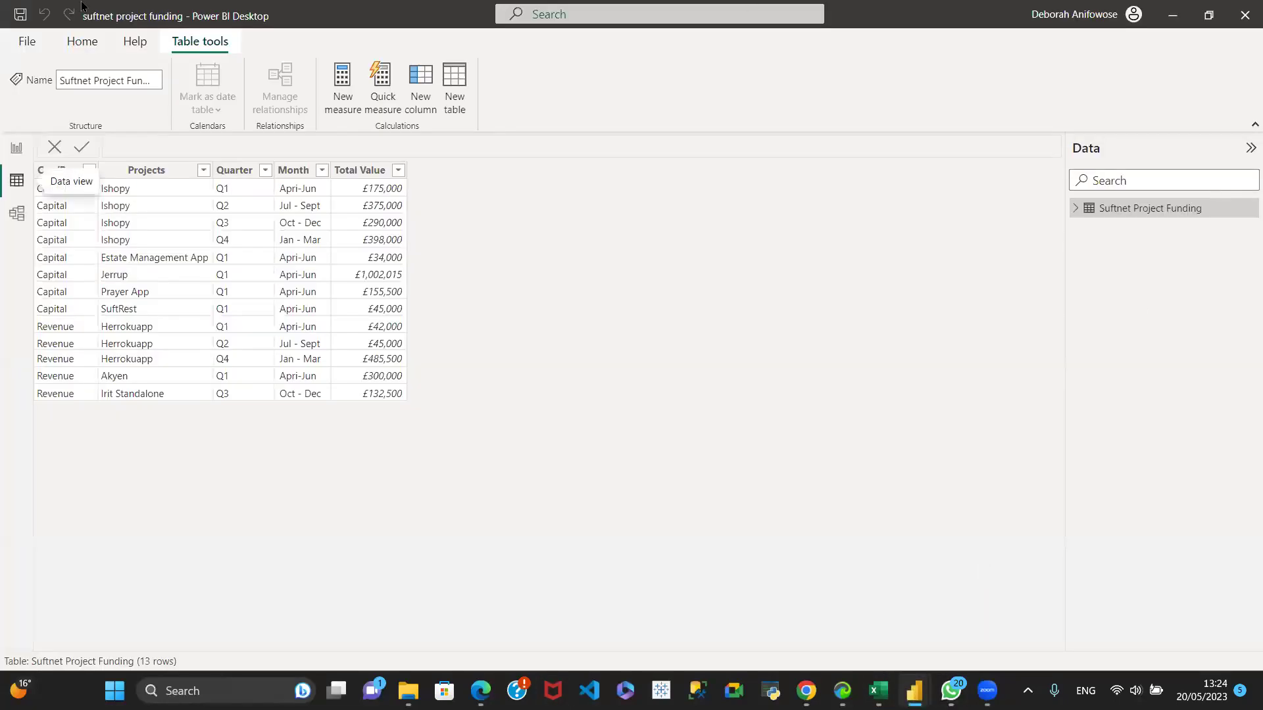
click(26, 42)
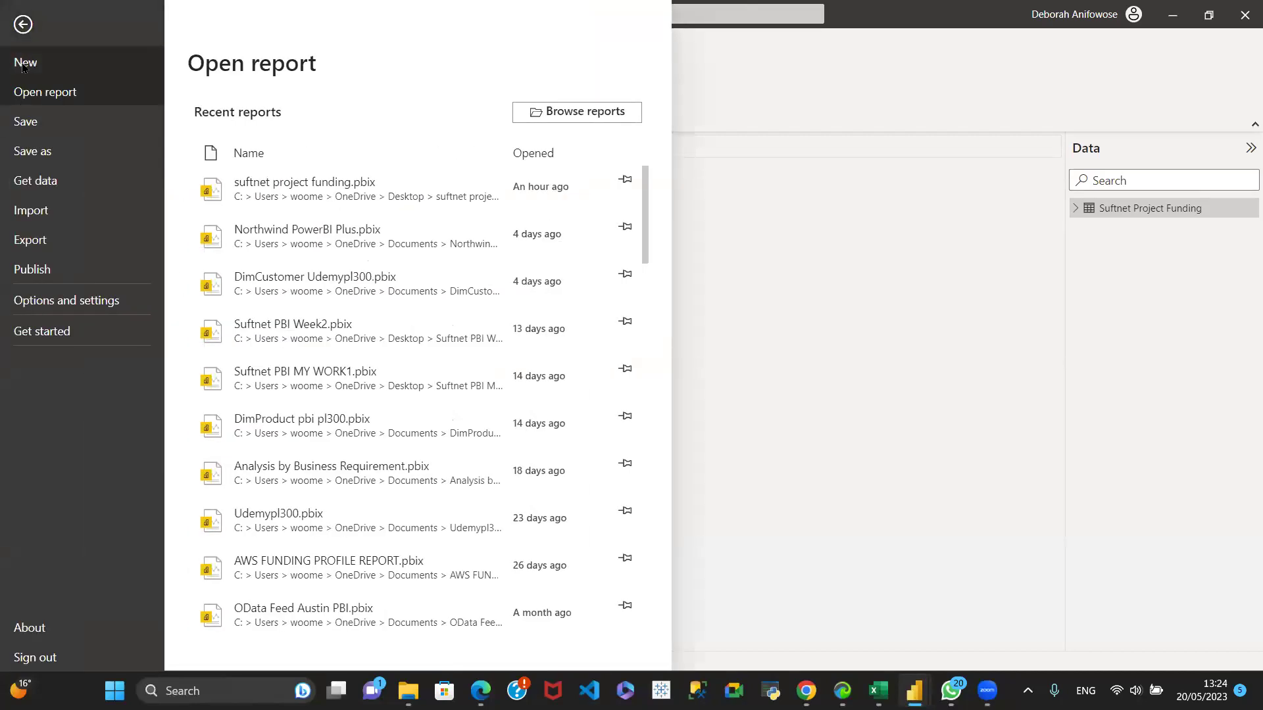
key(Escape)
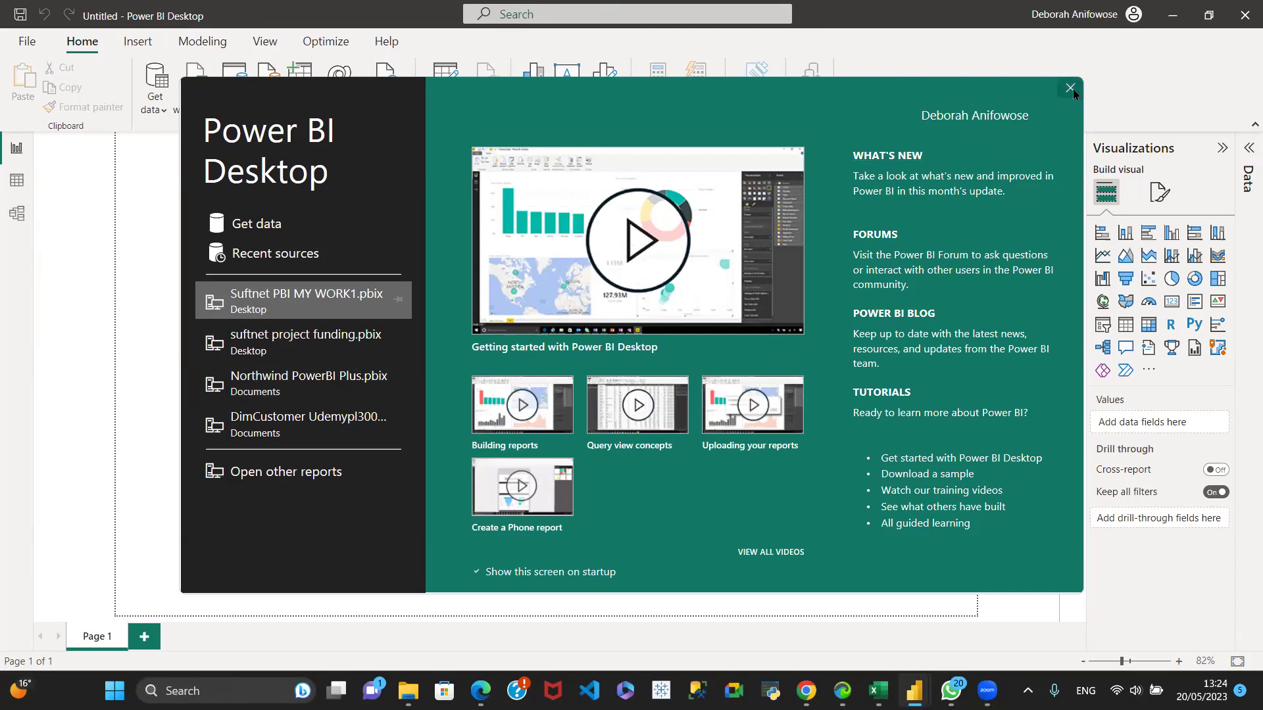
click(1070, 89)
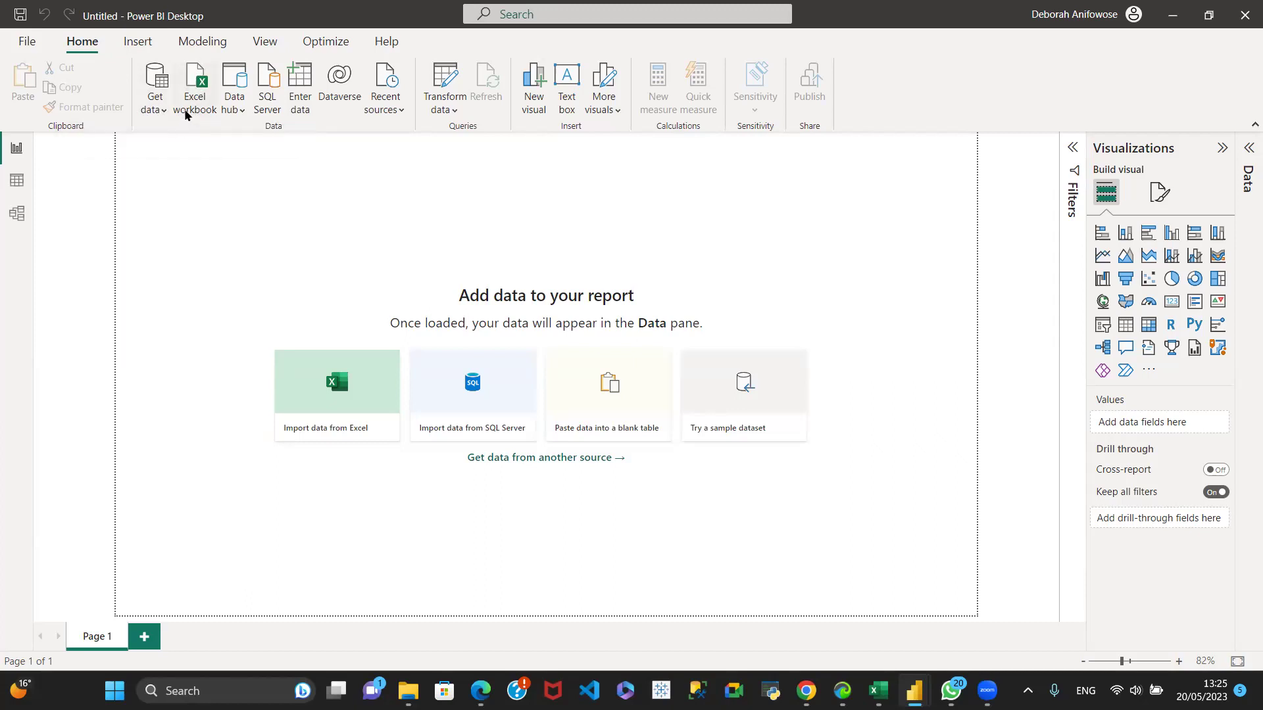
Connect to the Excel workbook Suftnet Project Fundling Profile.xlsx from the Desktop folder as the report's data source.
click(157, 112)
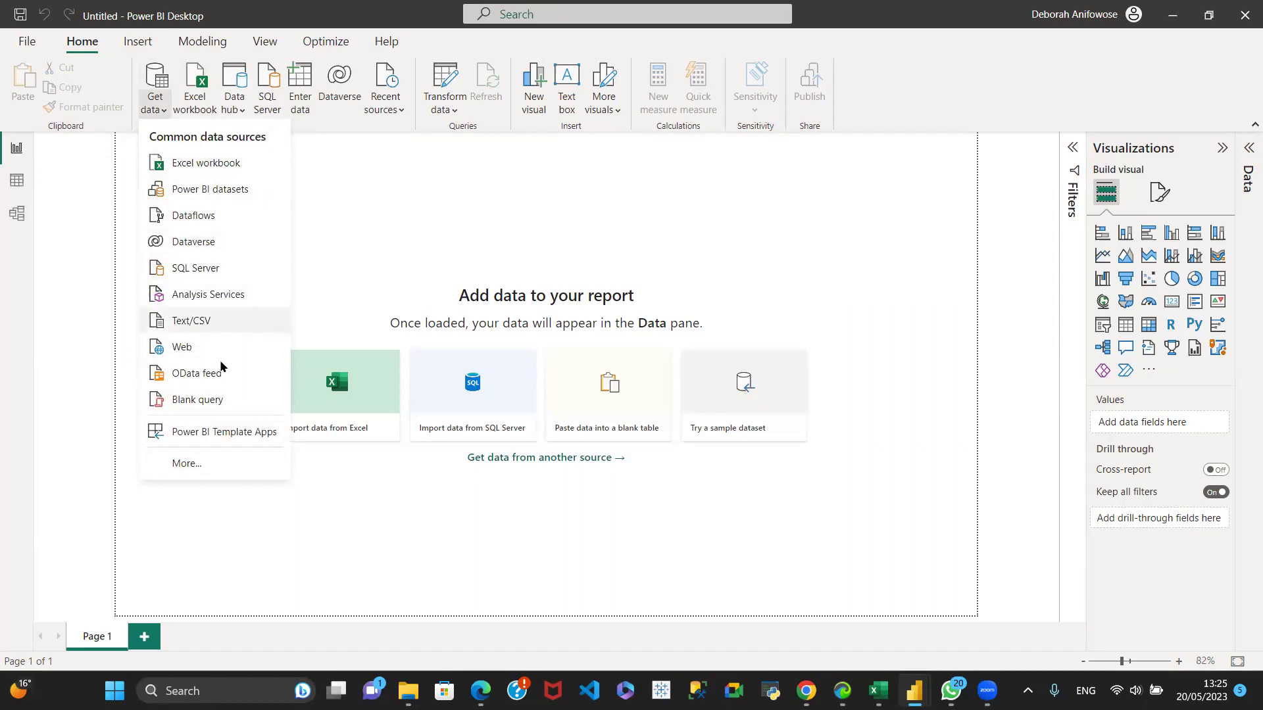
click(192, 165)
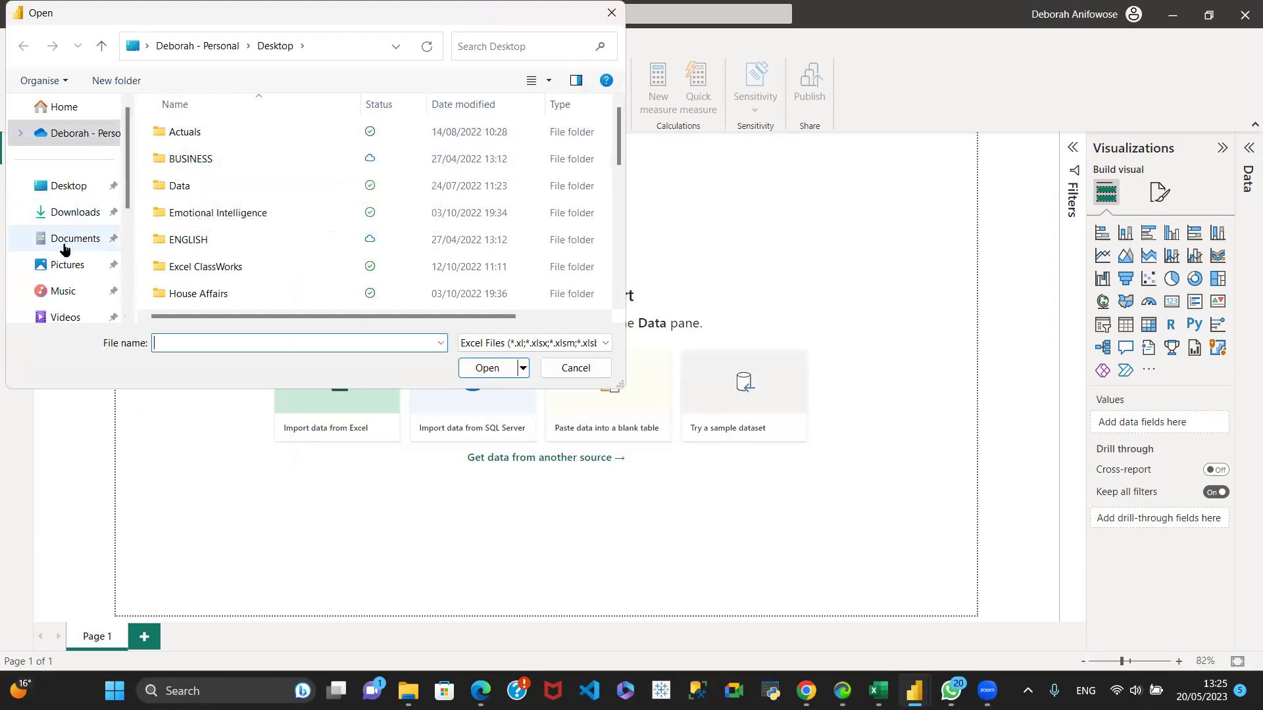
click(70, 186)
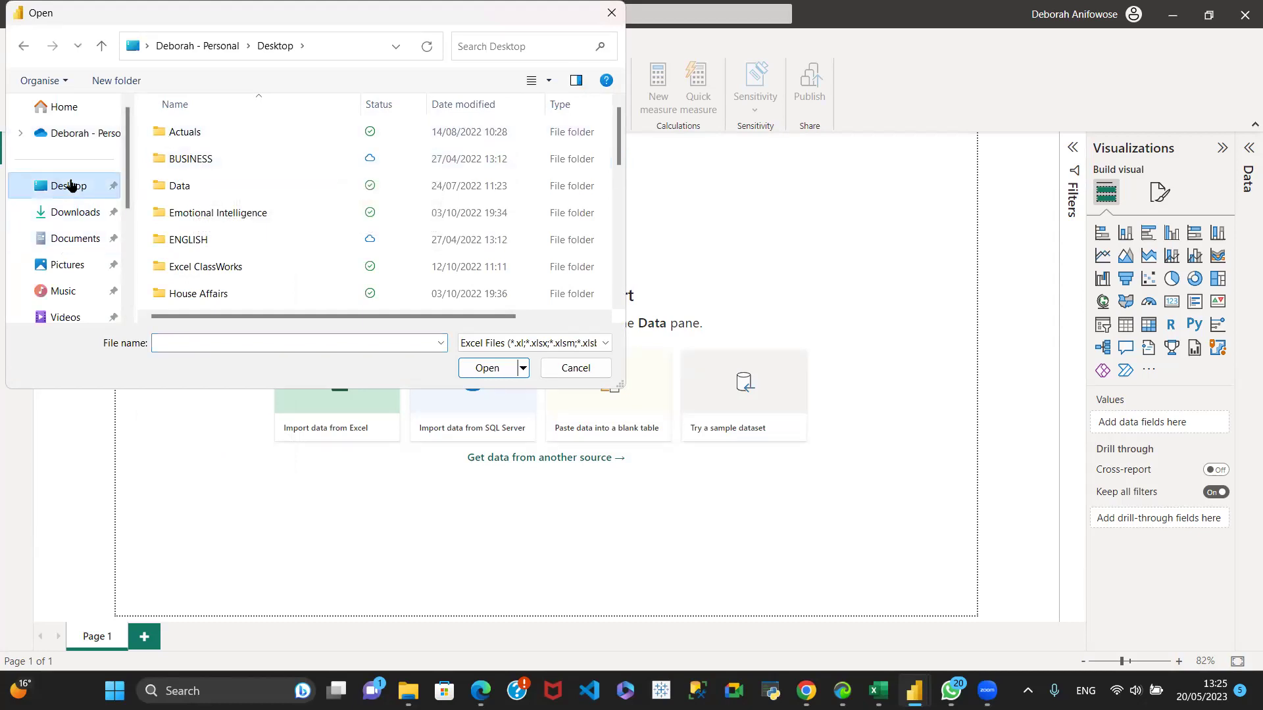
click(188, 337)
text(S)
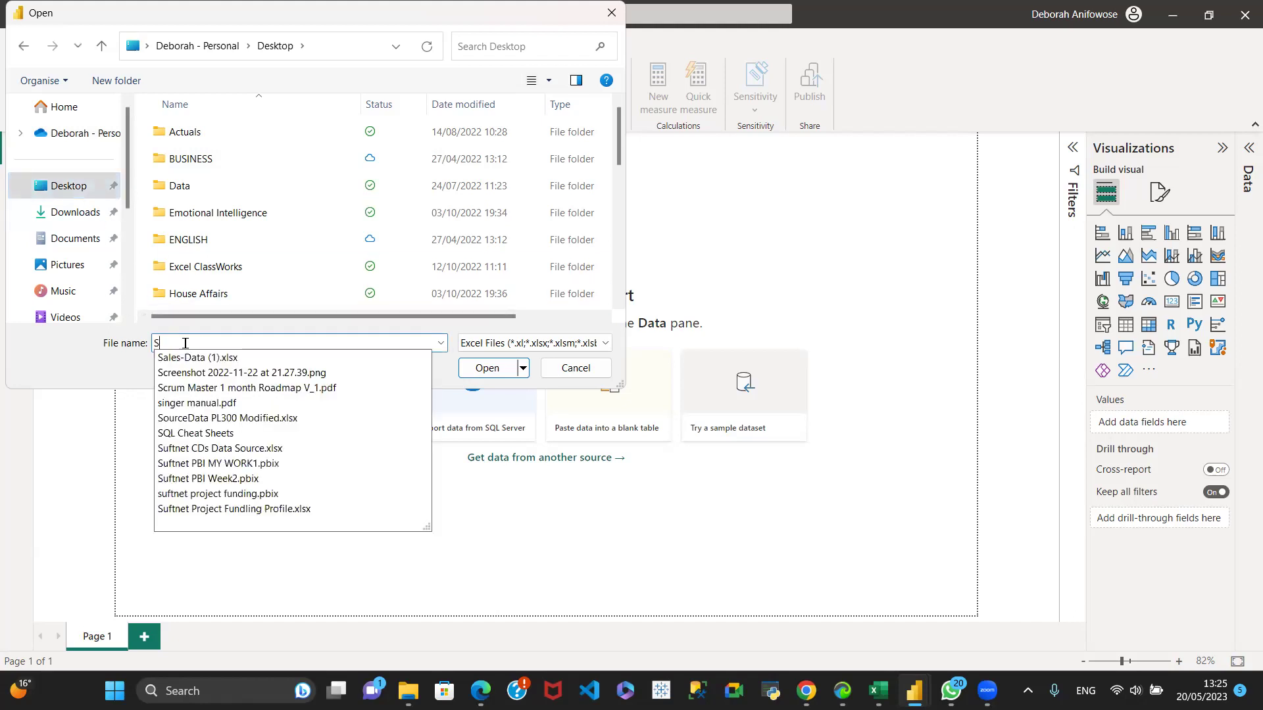
text(uft)
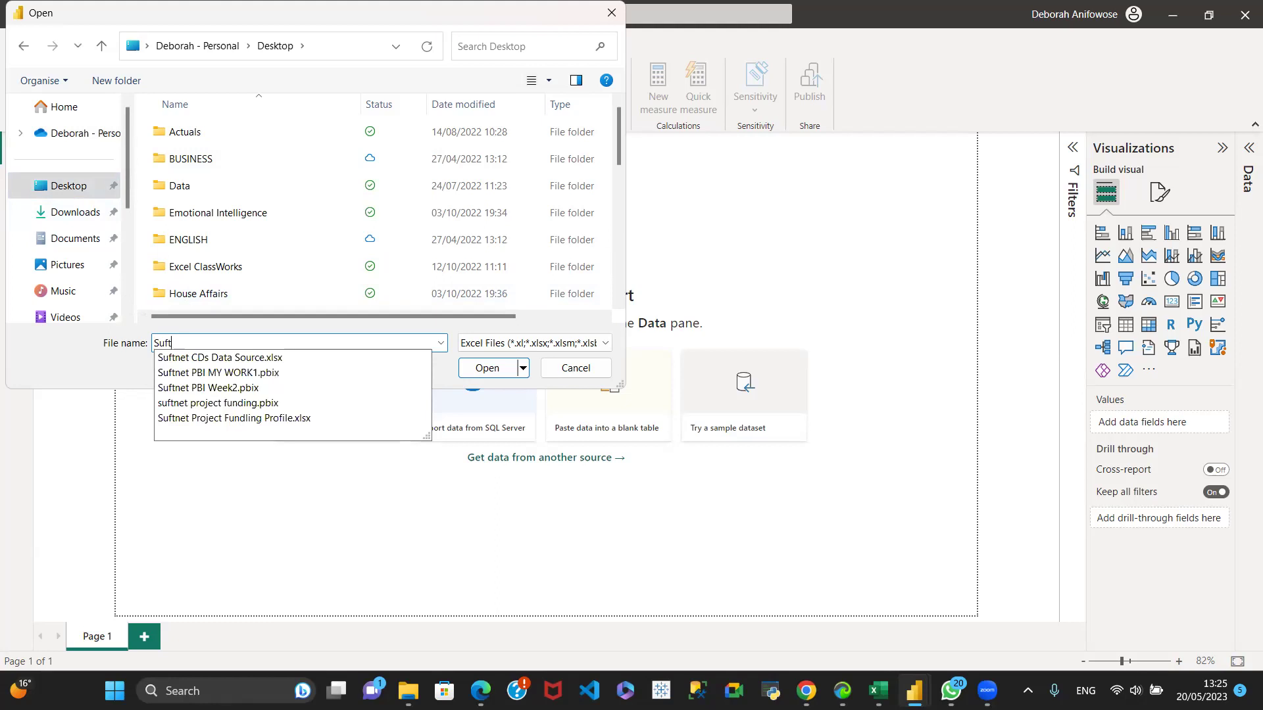
click(235, 419)
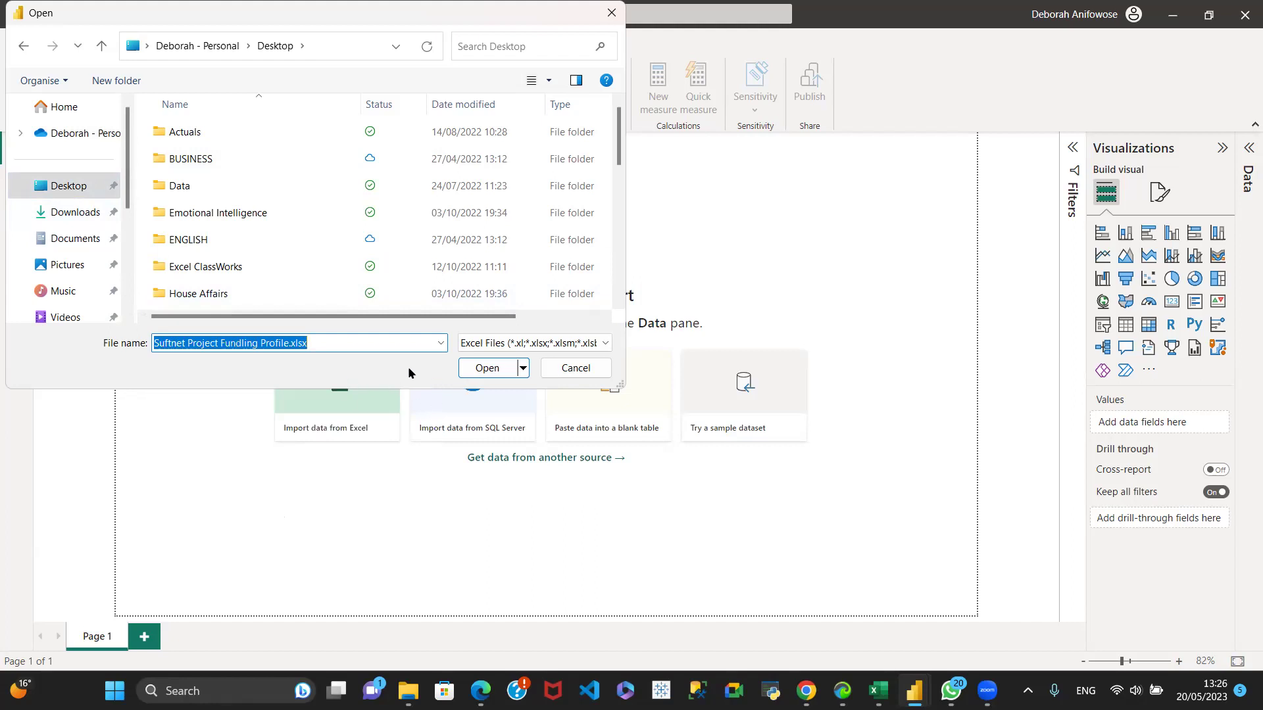
click(488, 368)
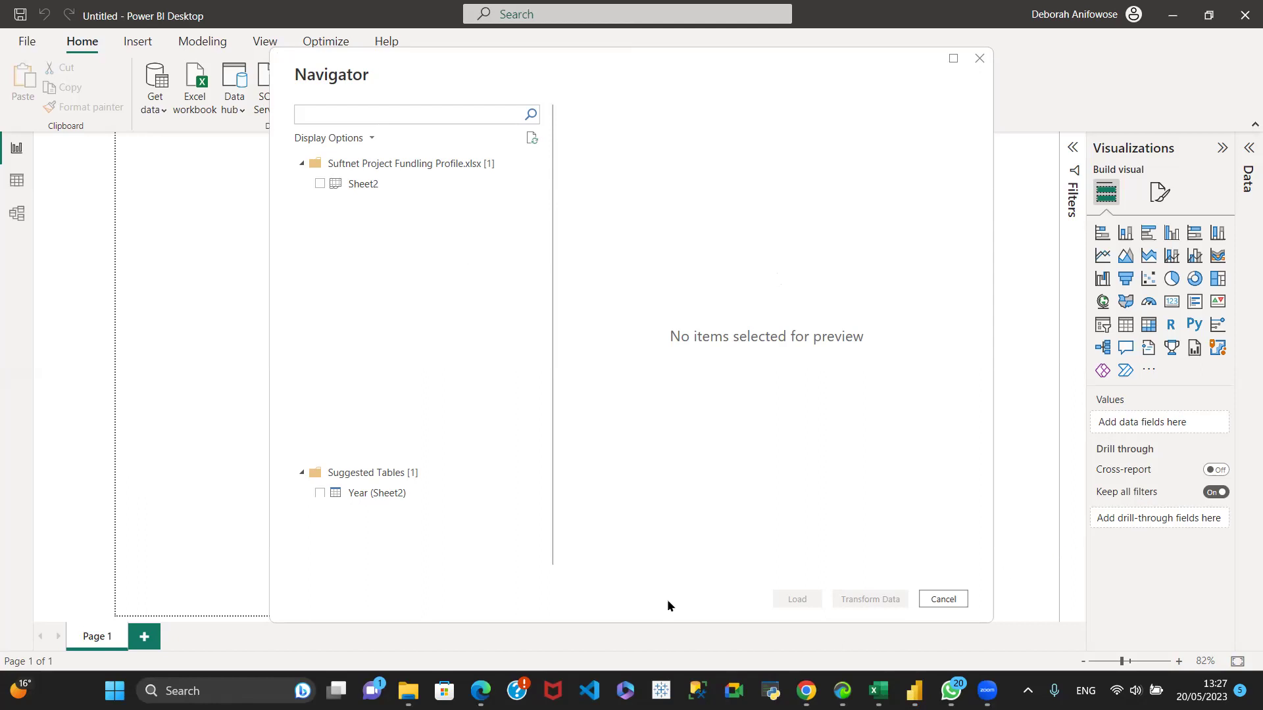
Close the WhatsApp window.
mouse_move(949, 688)
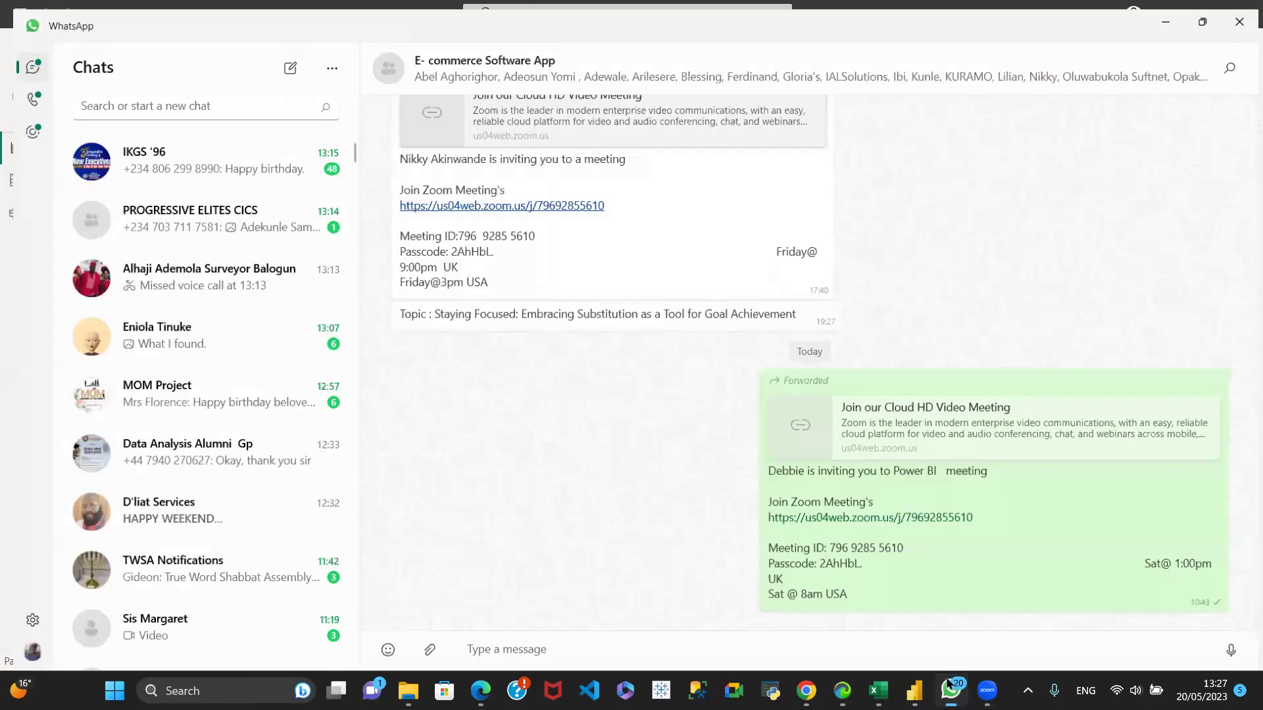
click(1023, 551)
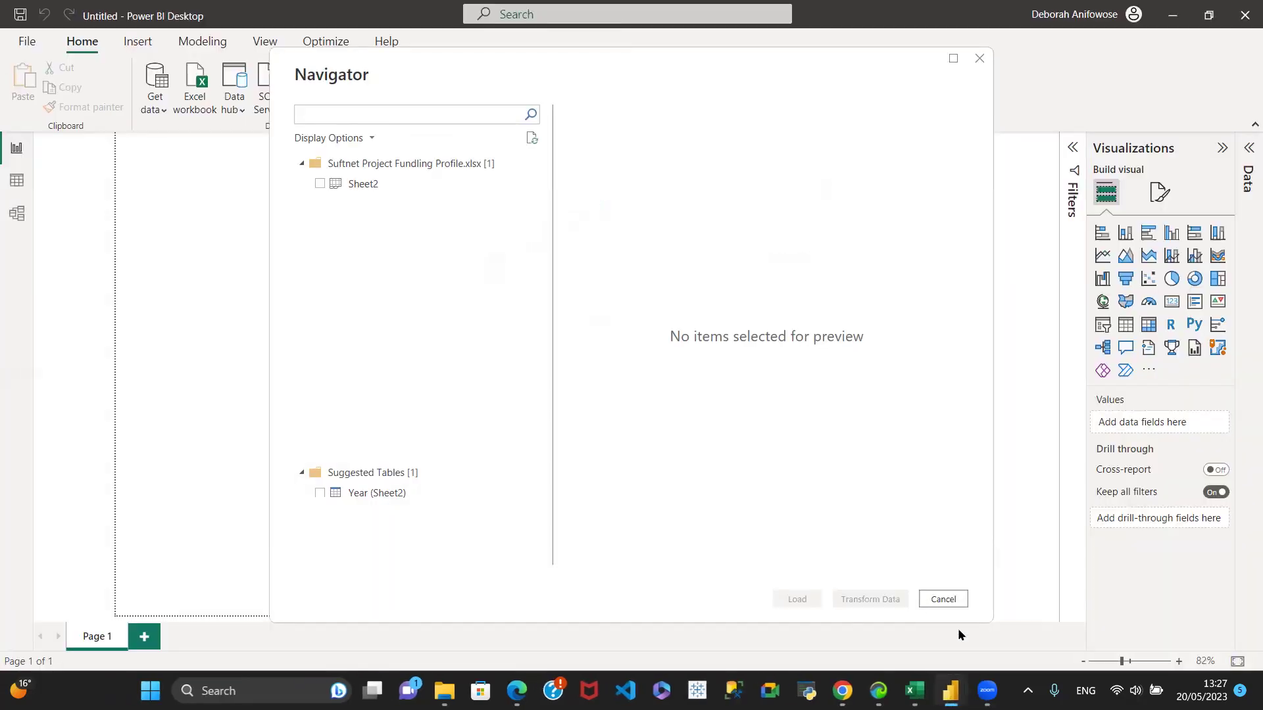
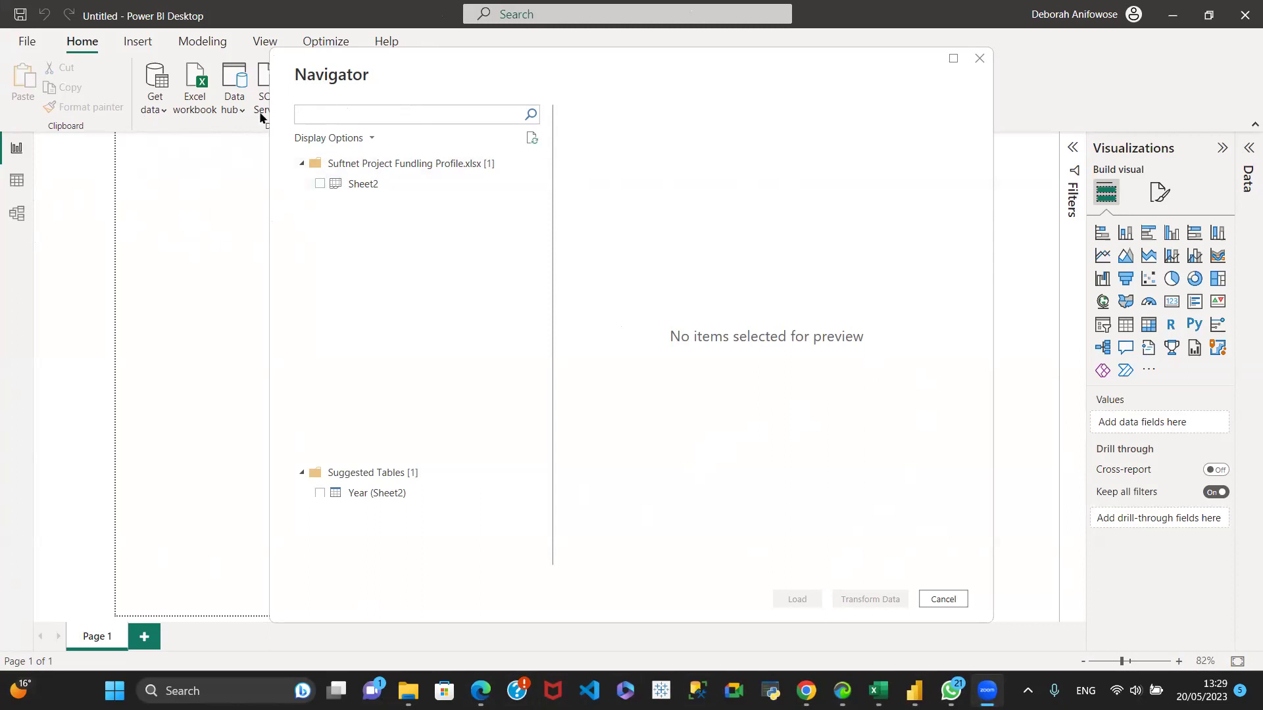
Preview Sheet2 across all its columns, select it for import and open it for transformation in Power Query Editor.
click(367, 185)
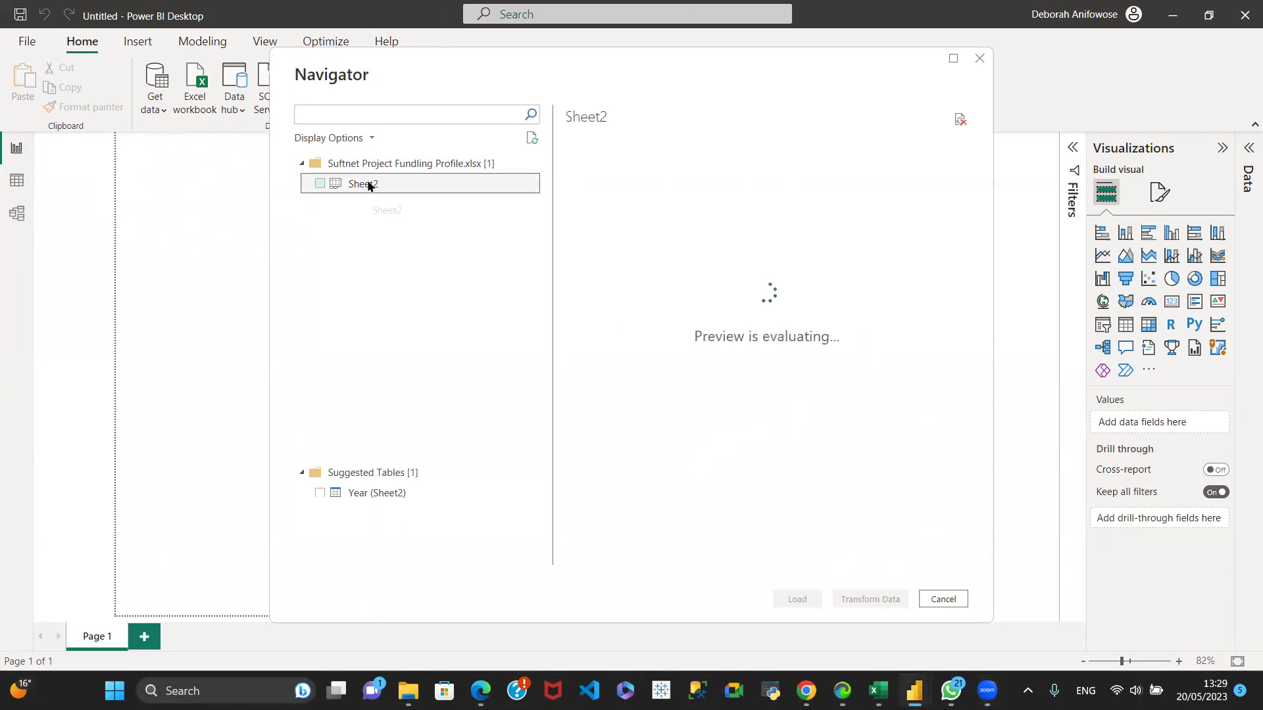
drag(616, 561, 914, 579)
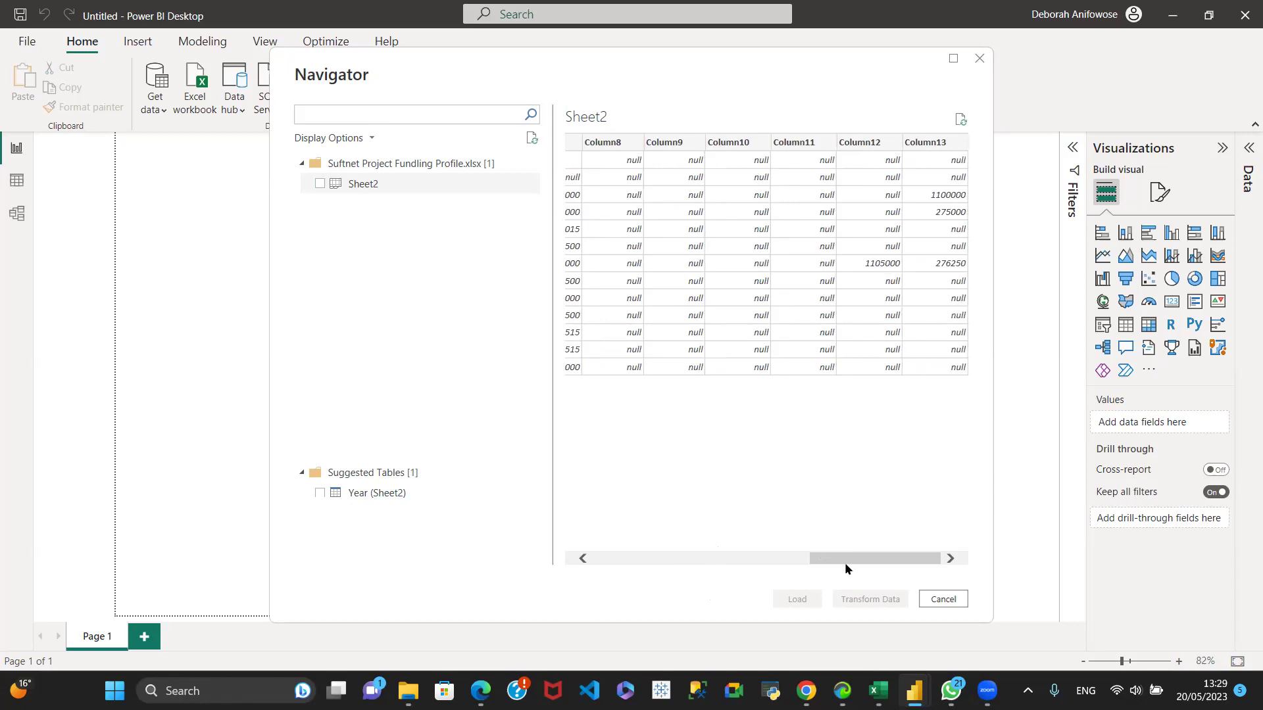
drag(846, 557, 602, 561)
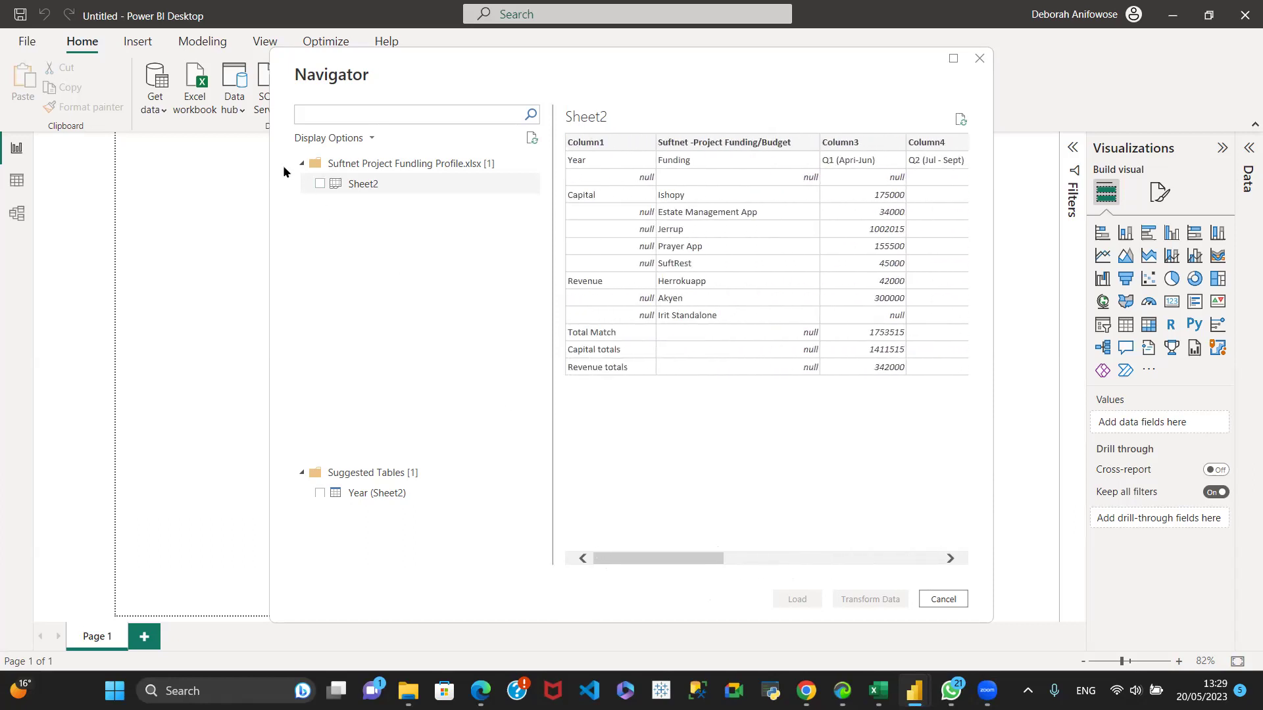
click(319, 183)
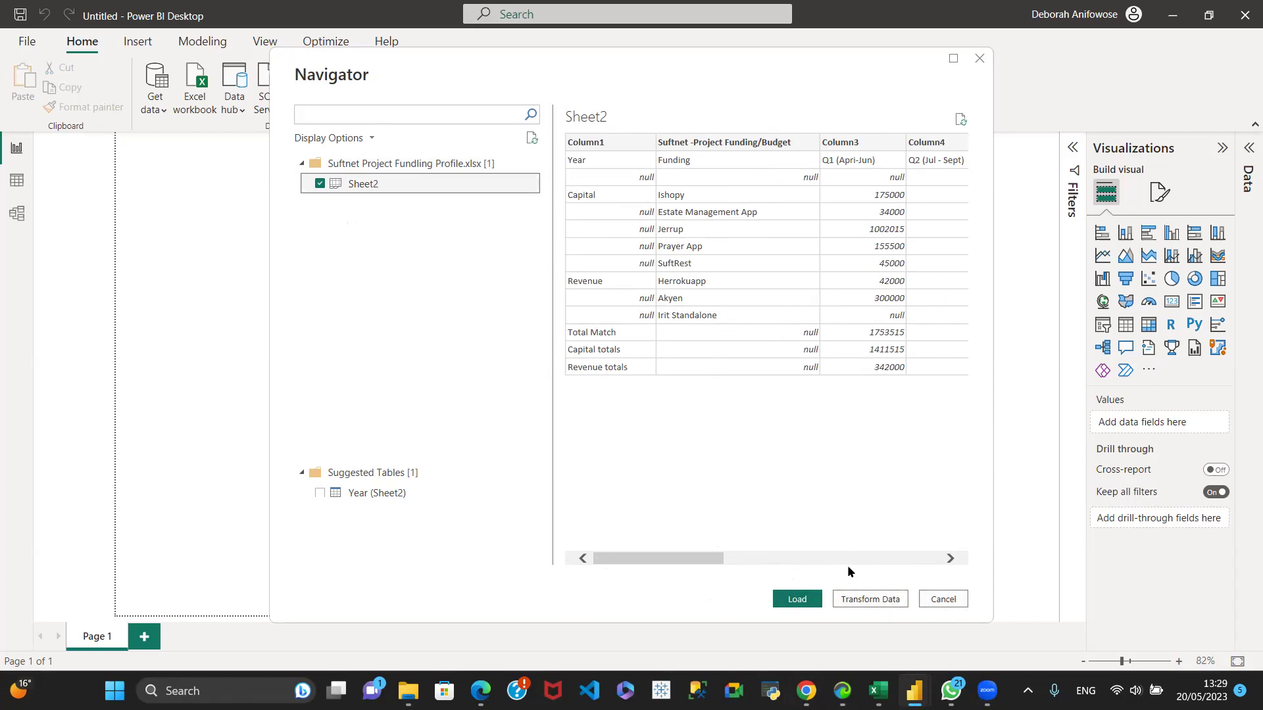
click(855, 599)
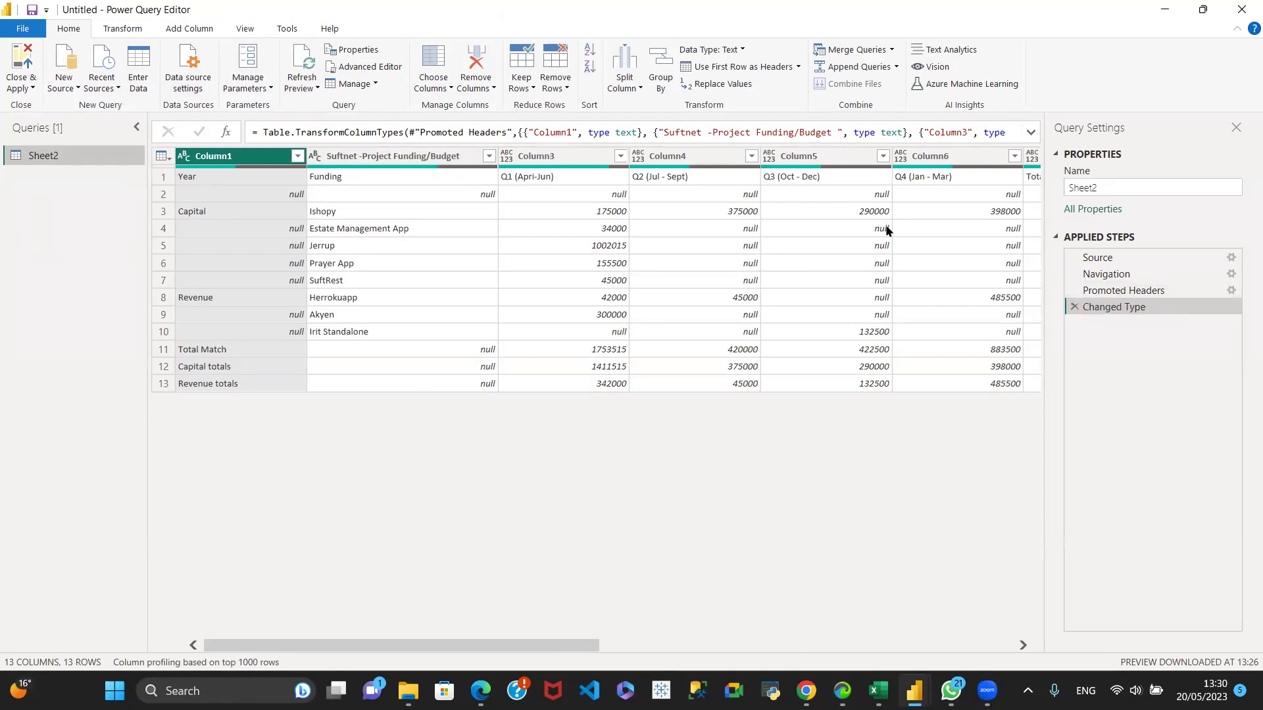
Promote the first row of the Sheet2 table to column headers.
drag(356, 645, 823, 650)
drag(294, 648, 256, 633)
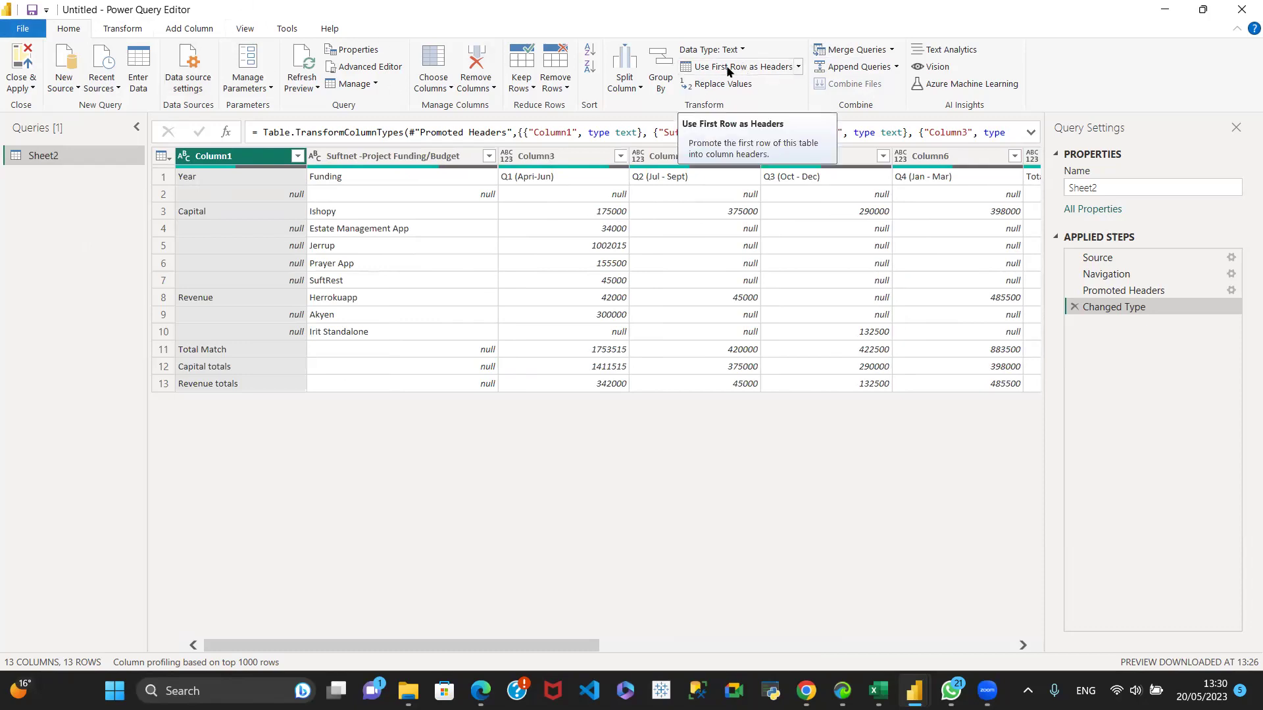
click(161, 156)
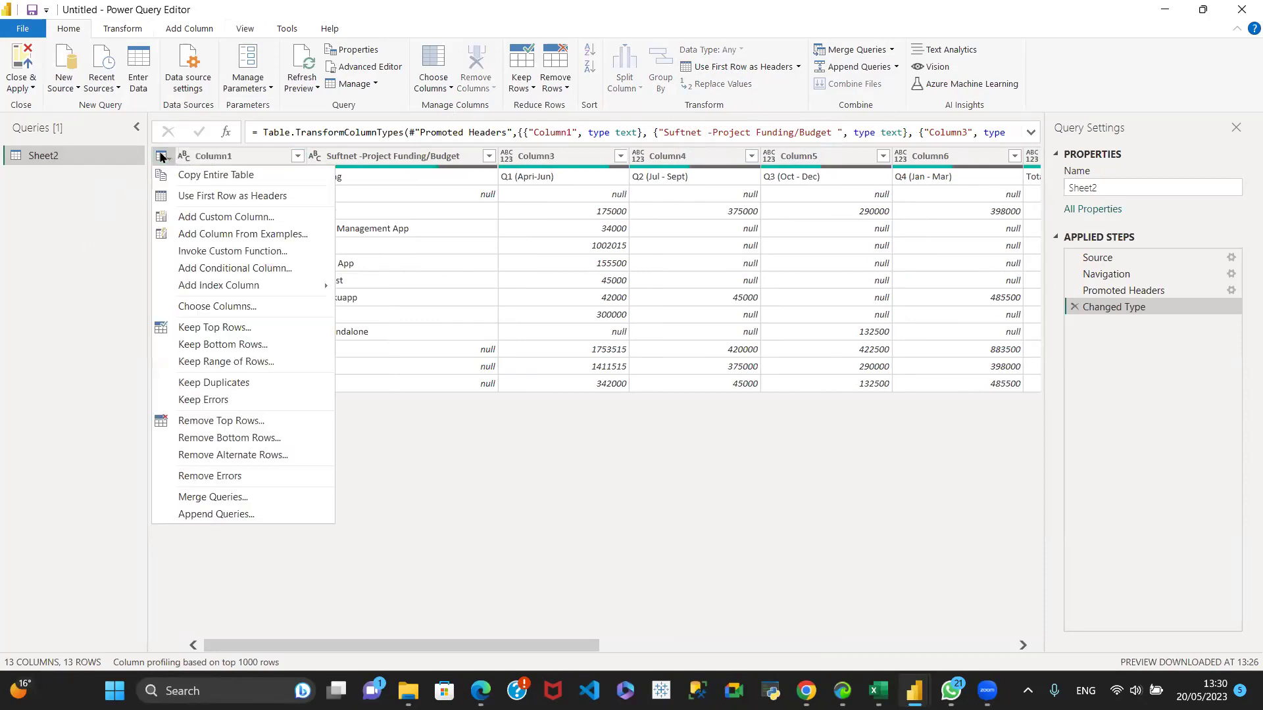
click(205, 196)
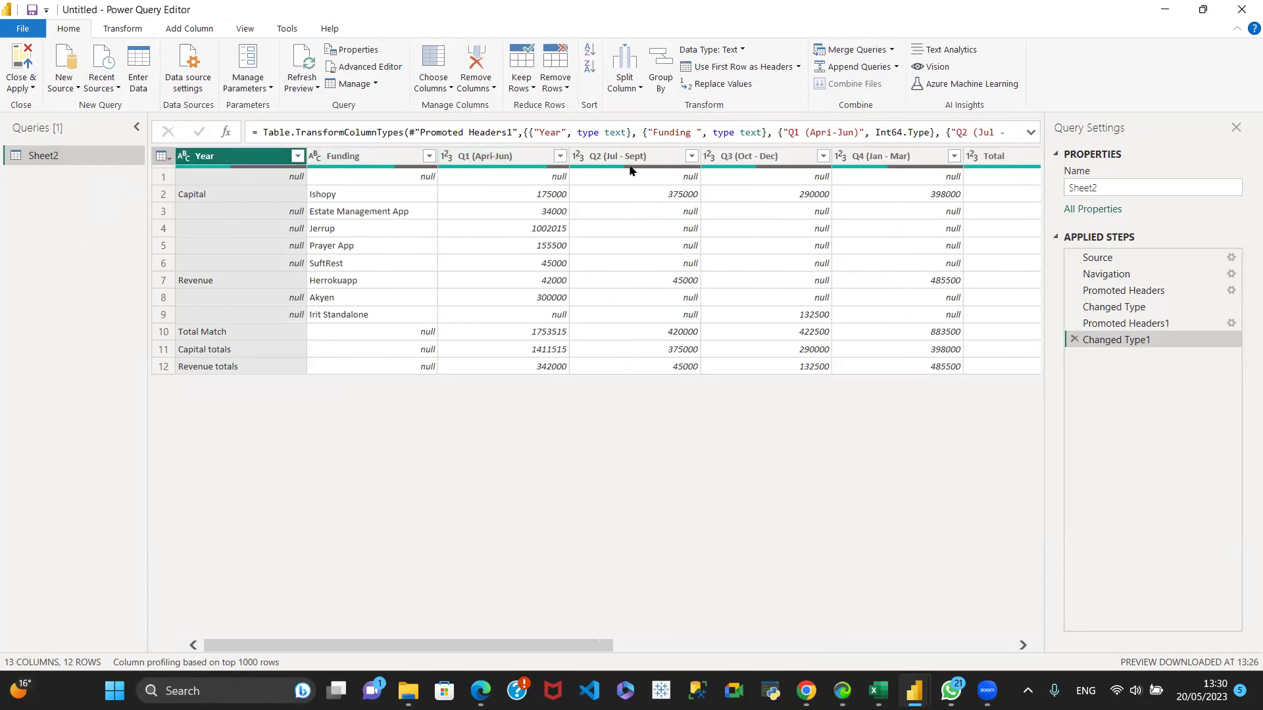
Remove the top 1 row, the blank one above the Capital entries, from the Sheet2 table.
mouse_move(679, 167)
drag(597, 637, 292, 514)
drag(241, 647, 641, 647)
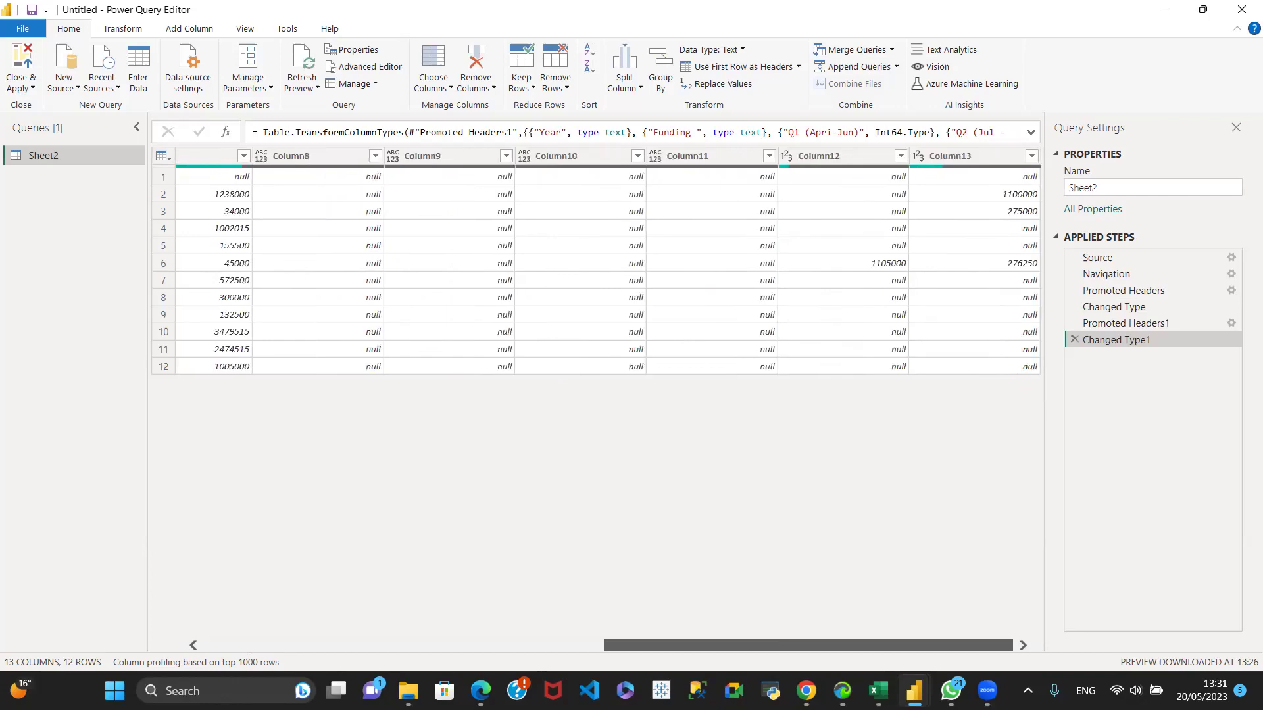
drag(641, 647, 150, 681)
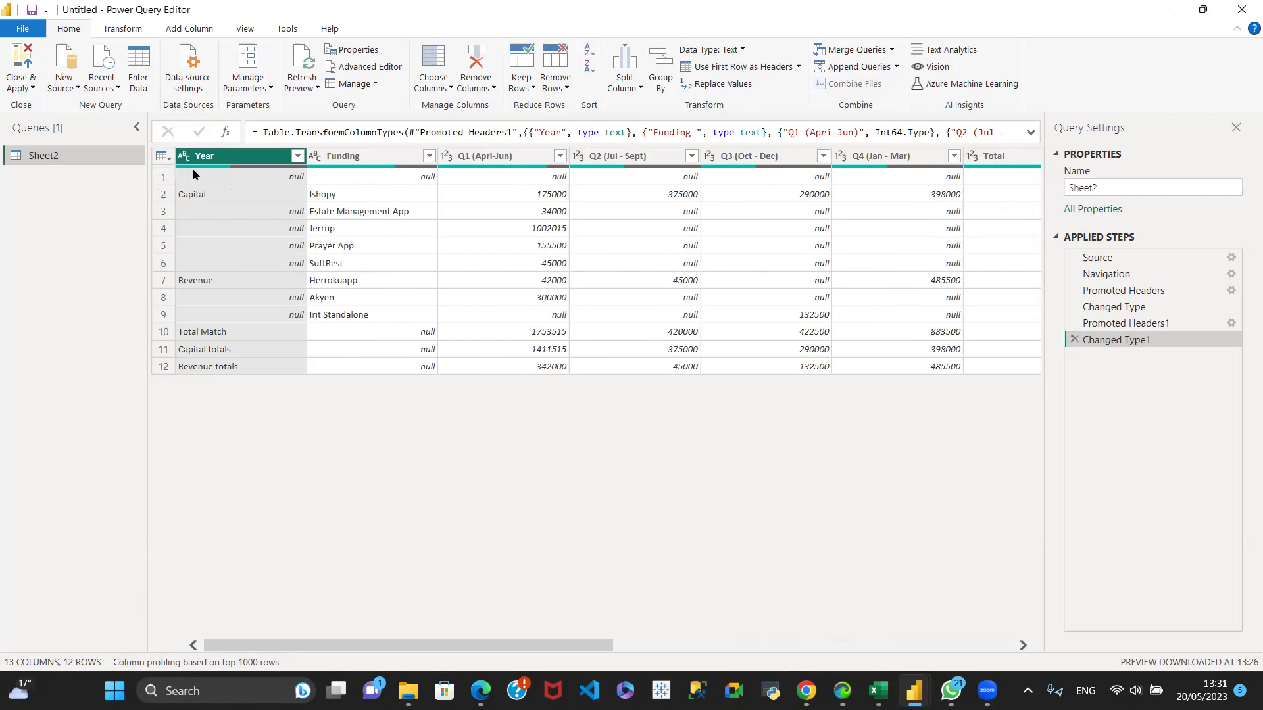
drag(263, 641, 190, 621)
click(566, 90)
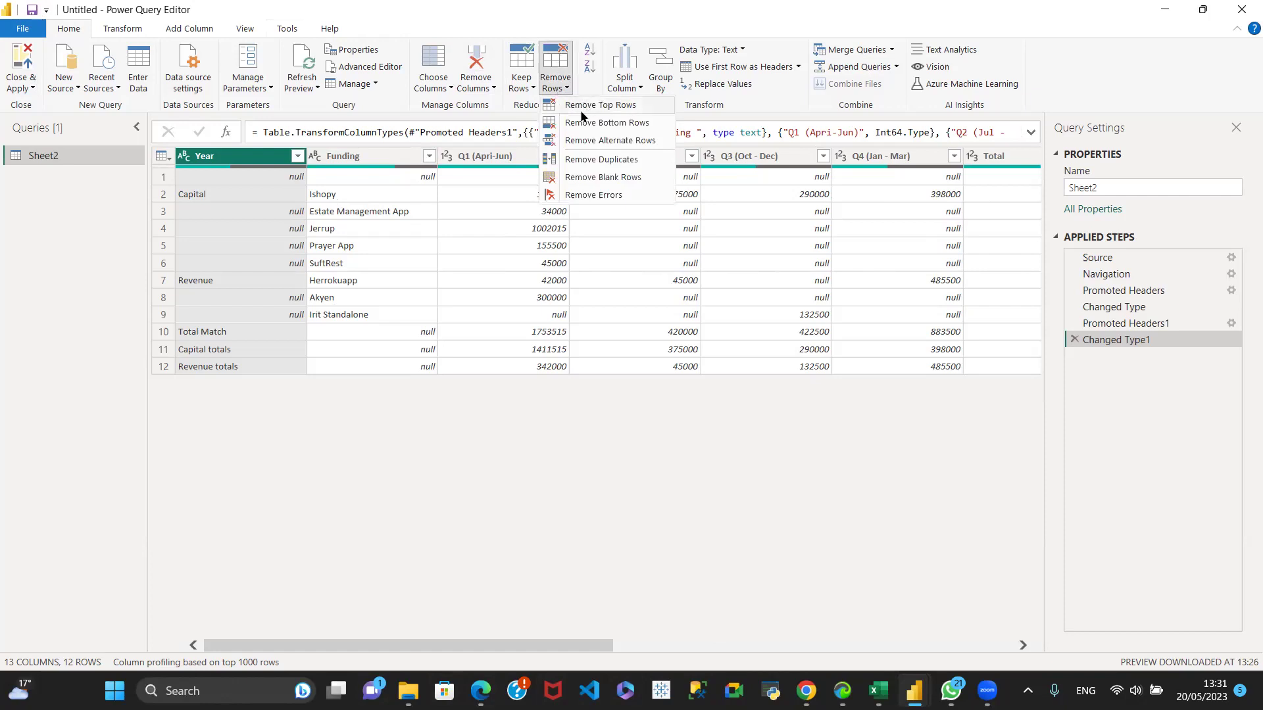
click(608, 107)
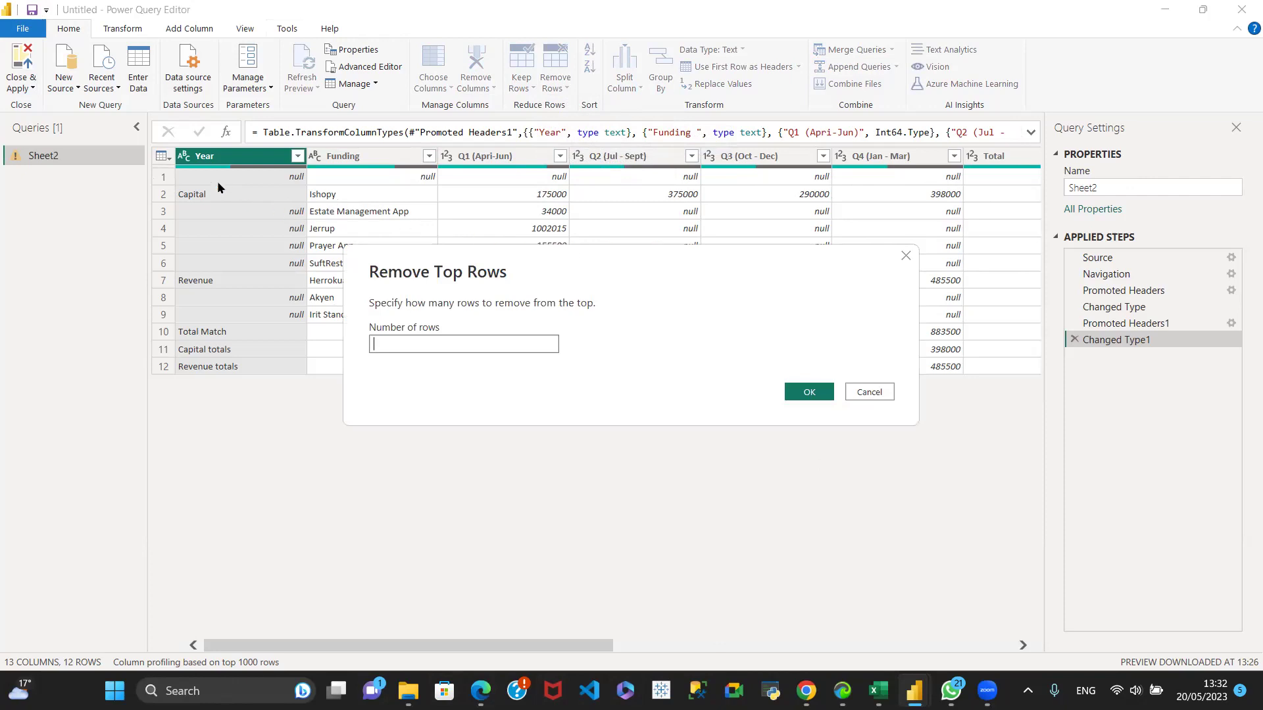
text(1)
click(797, 393)
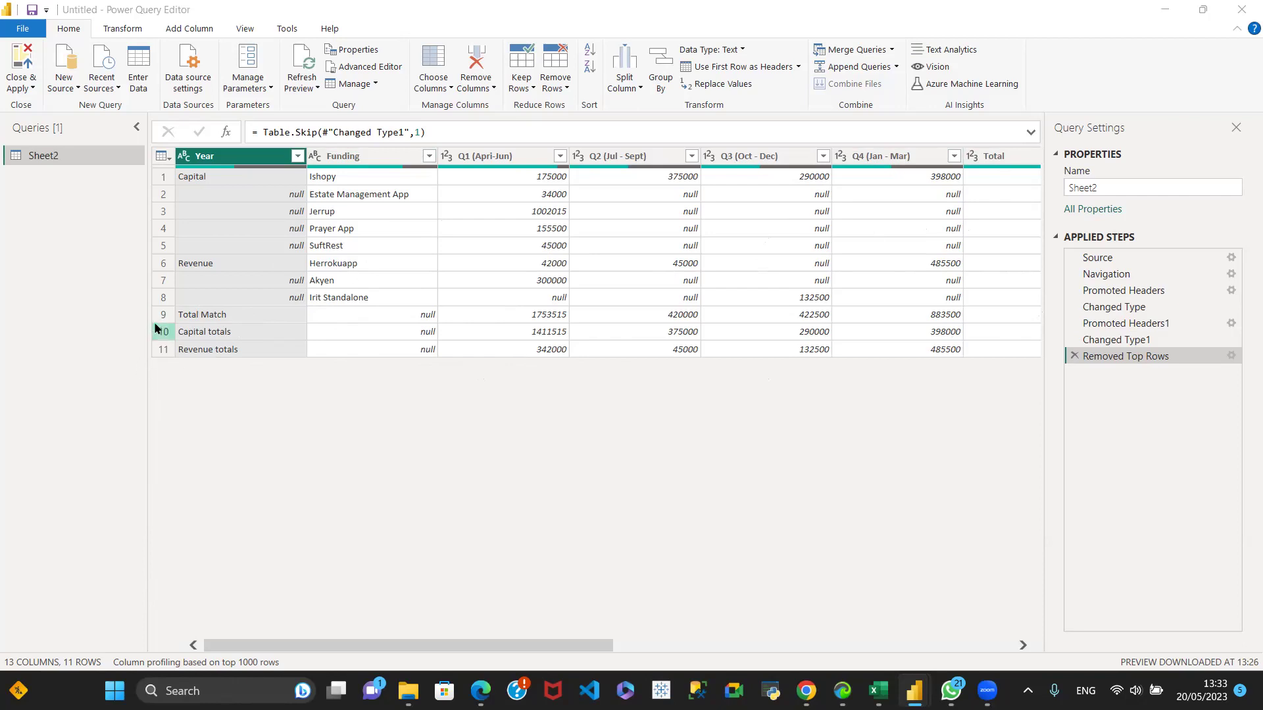
Remove the bottom 3 rows, the Total Match, Capital totals and Revenue totals entries, from the Sheet2 table.
click(562, 88)
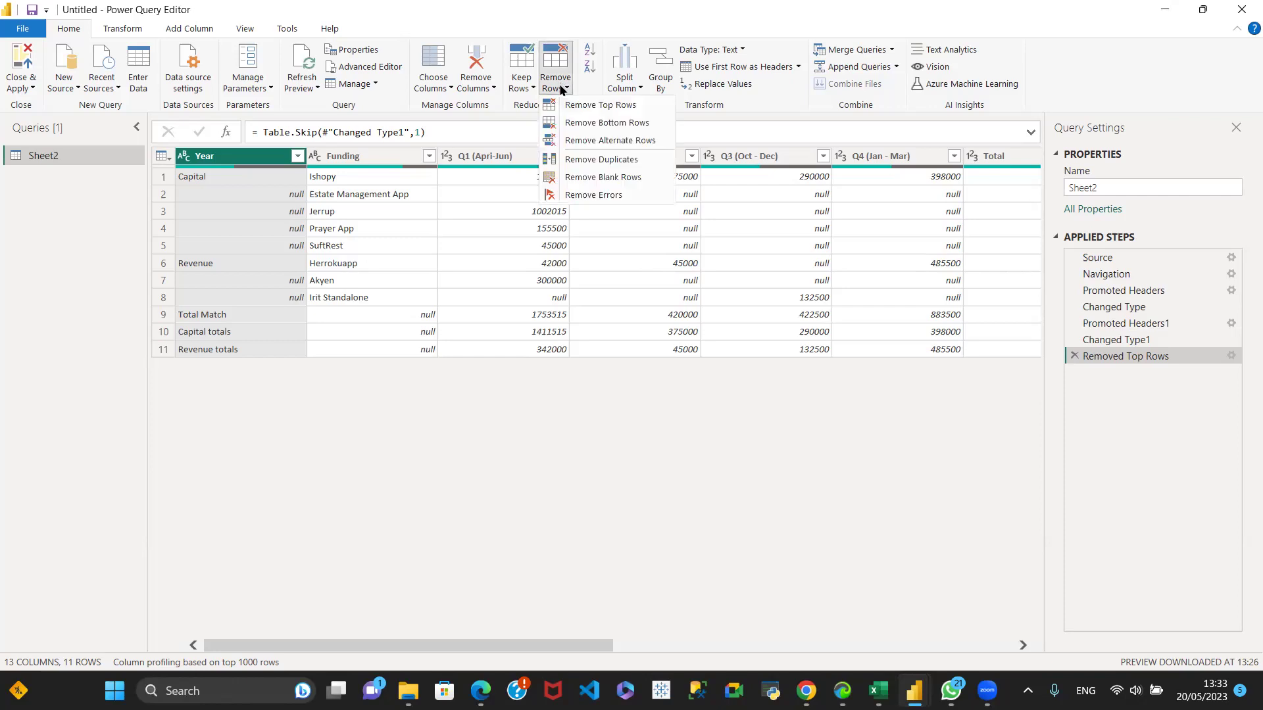
click(582, 125)
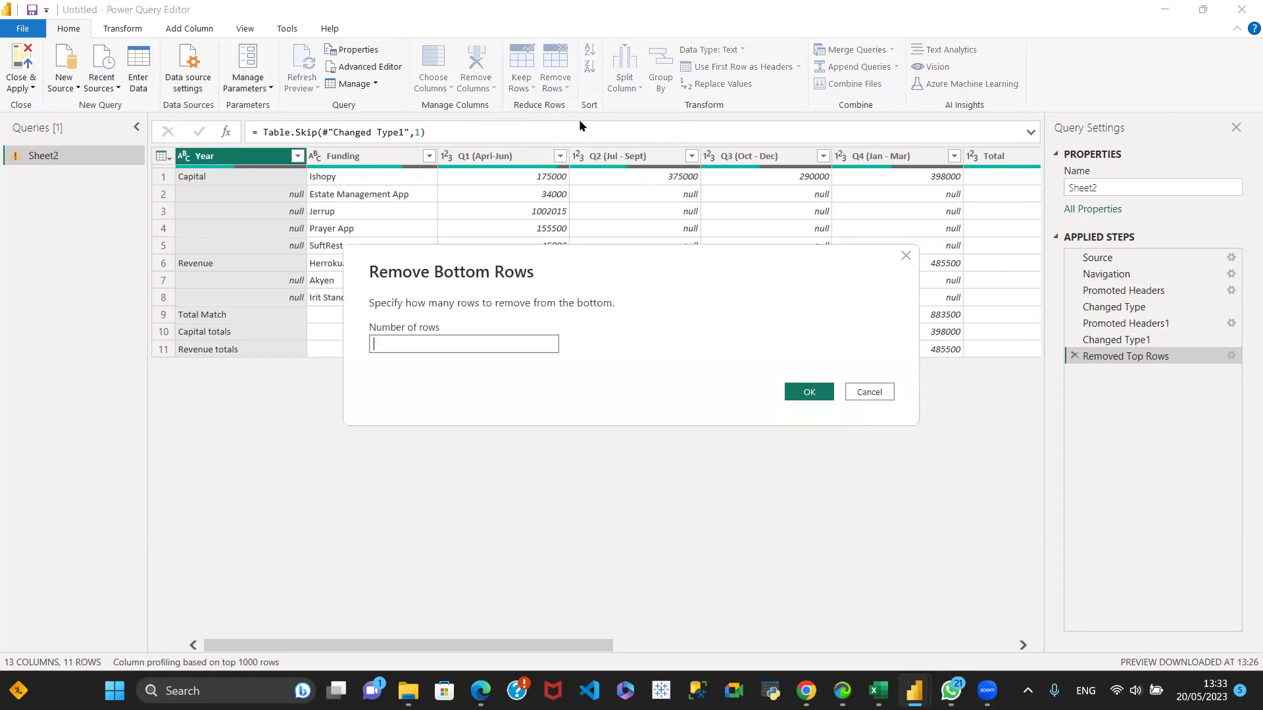
text(3)
click(799, 394)
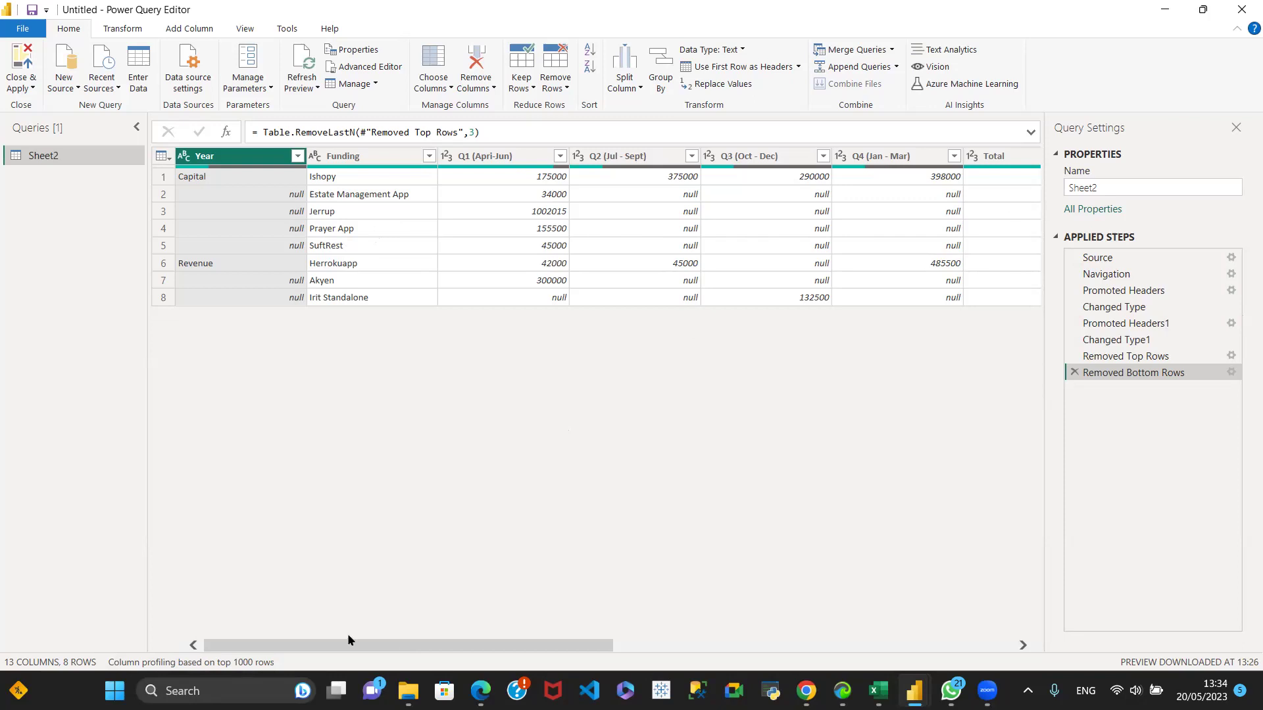
Examine the Sheet2 table across all its columns, from Year to Column13, for columns that are not needed.
drag(344, 638, 743, 638)
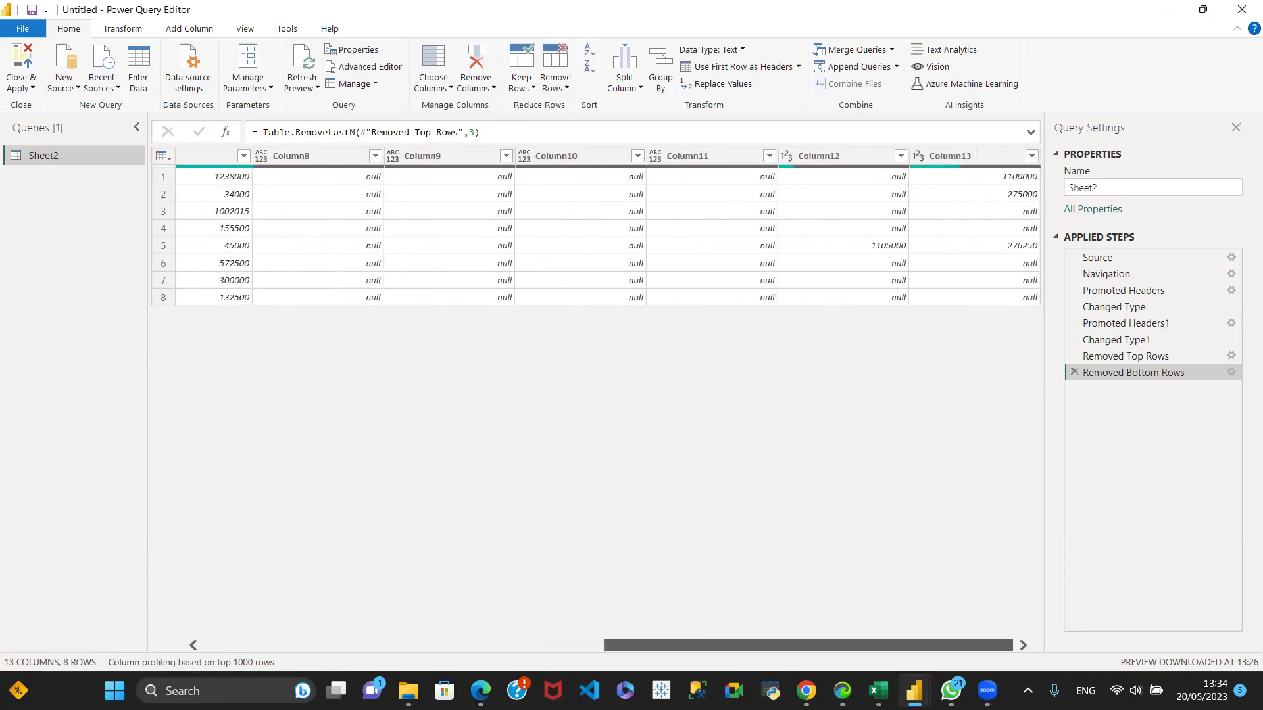
drag(743, 645, 343, 645)
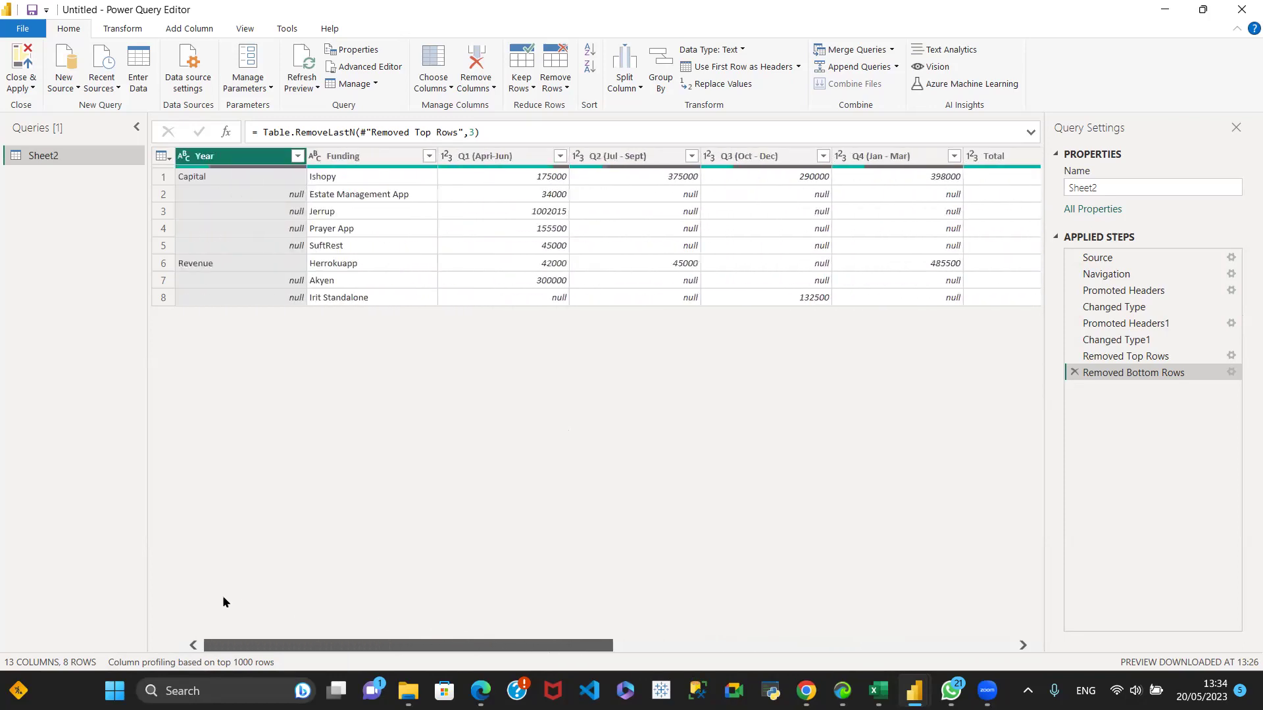
drag(250, 645, 529, 650)
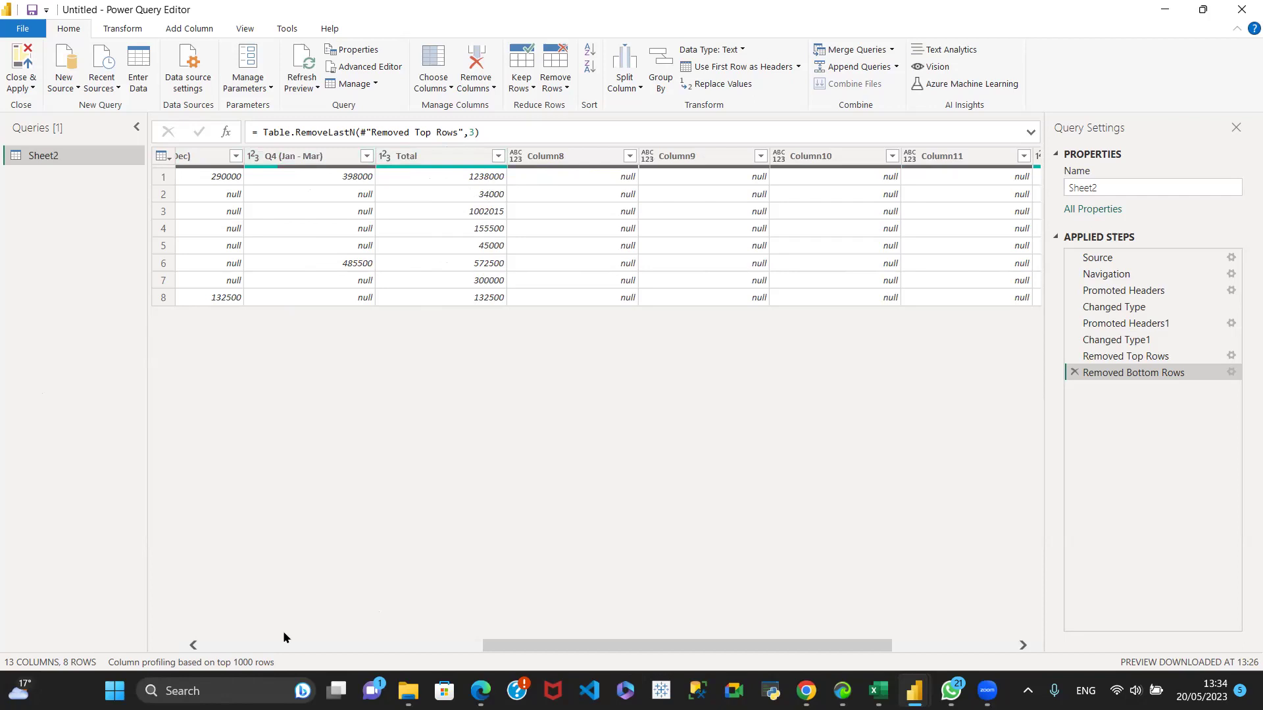
drag(522, 648, 210, 649)
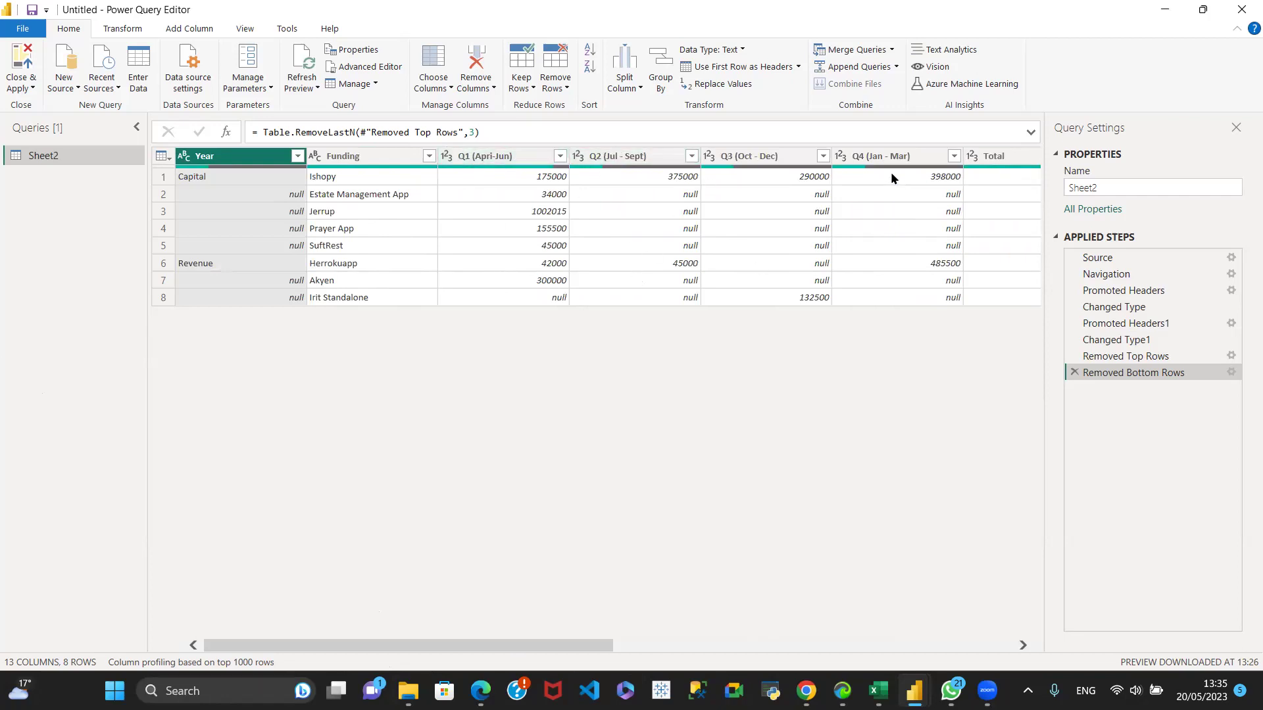
drag(386, 652, 487, 236)
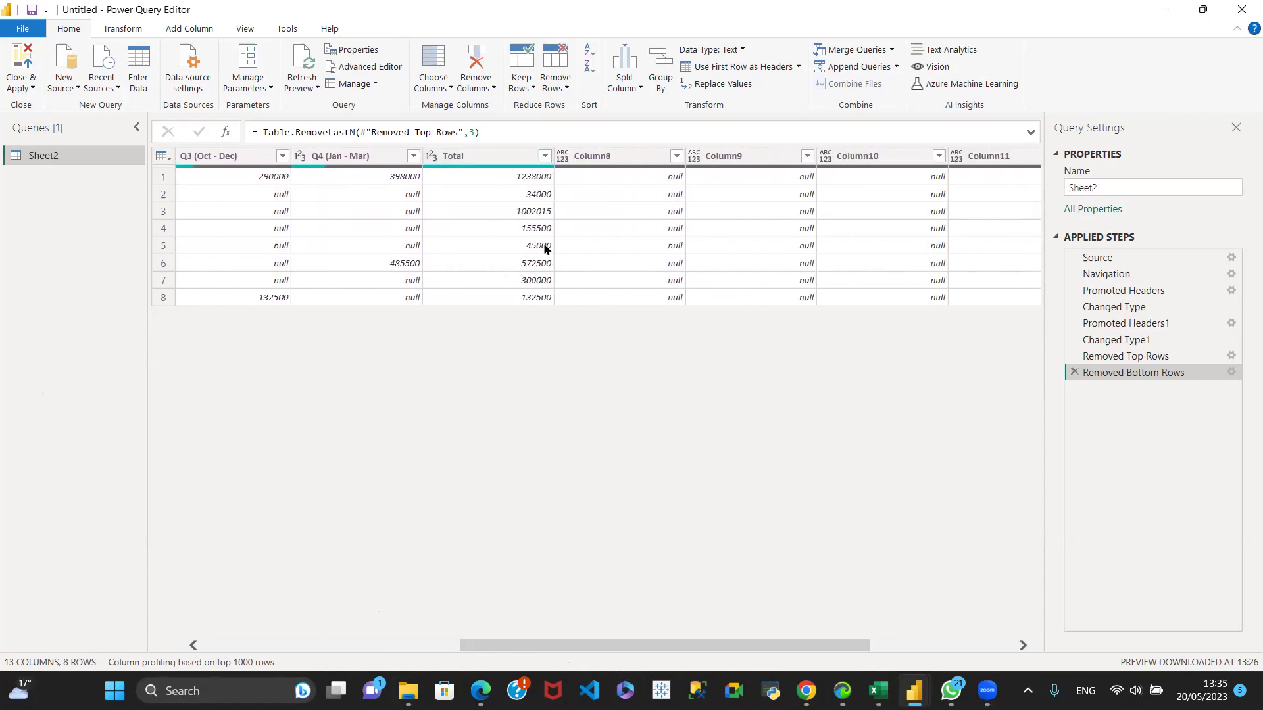
drag(487, 650, 642, 658)
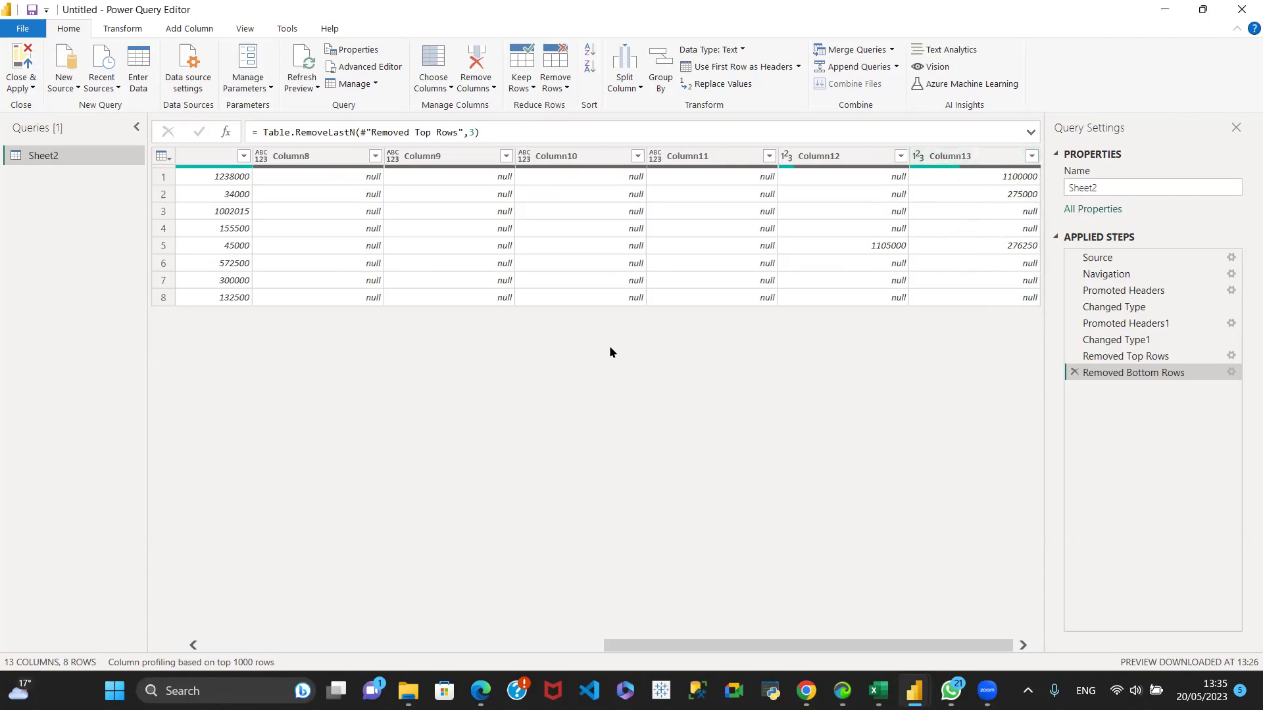
drag(621, 645, 480, 641)
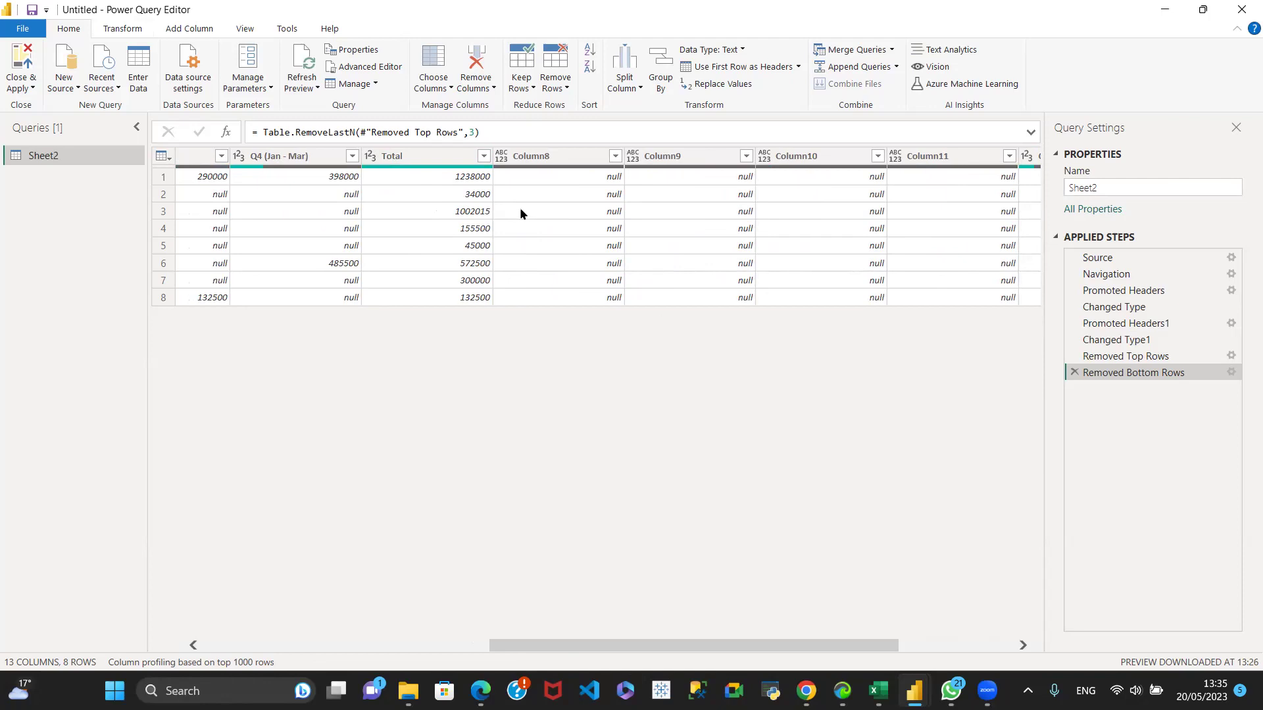
Remove the Year column from the Sheet2 table and delete that removal from the applied steps.
click(444, 91)
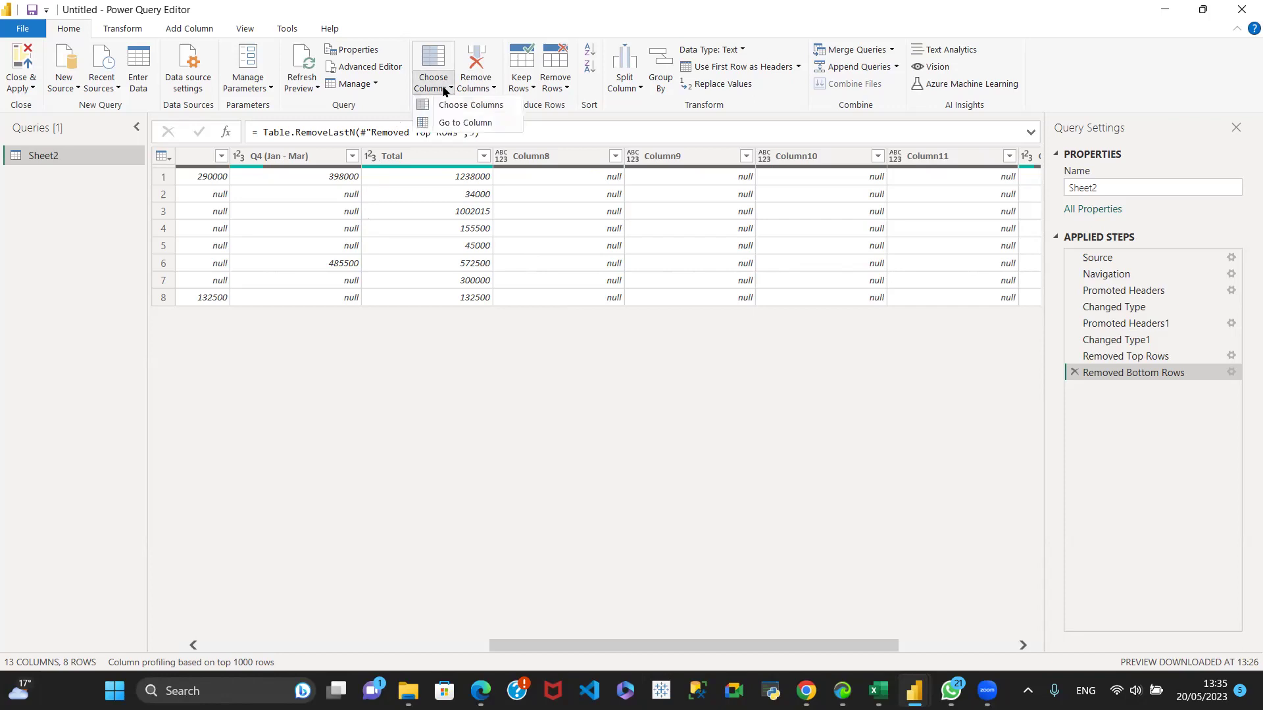
click(491, 90)
click(490, 90)
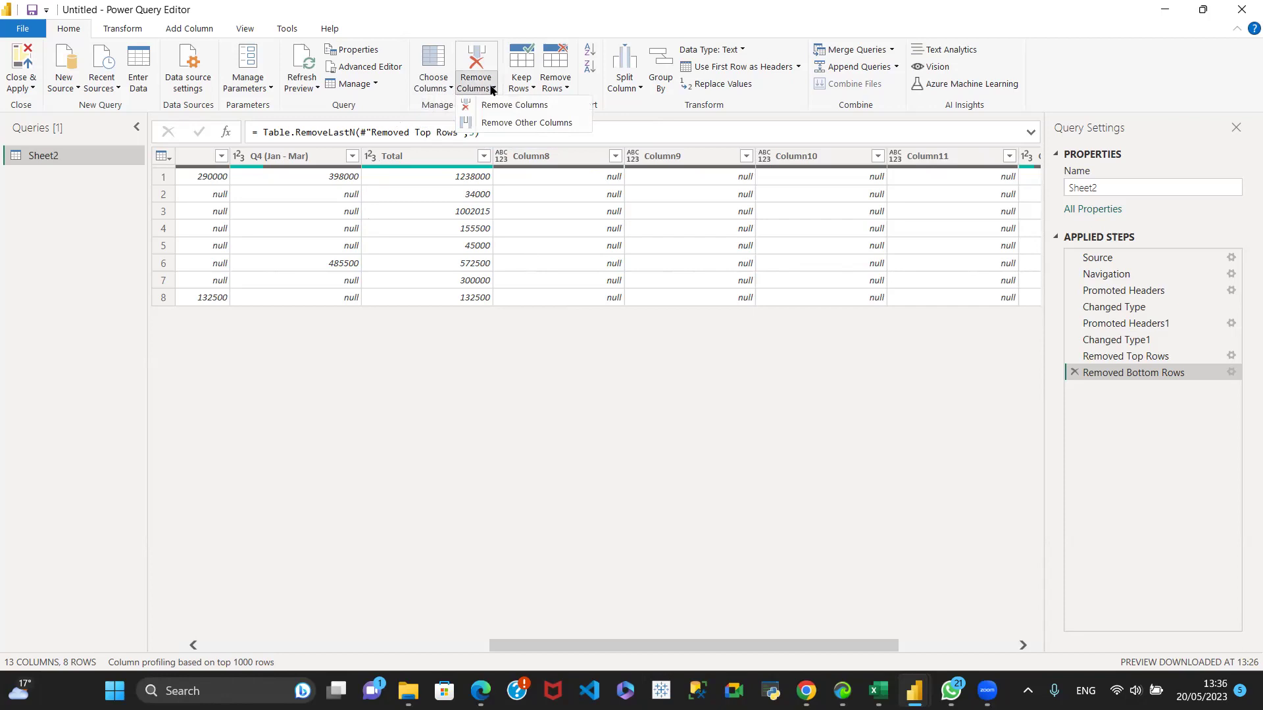
click(500, 107)
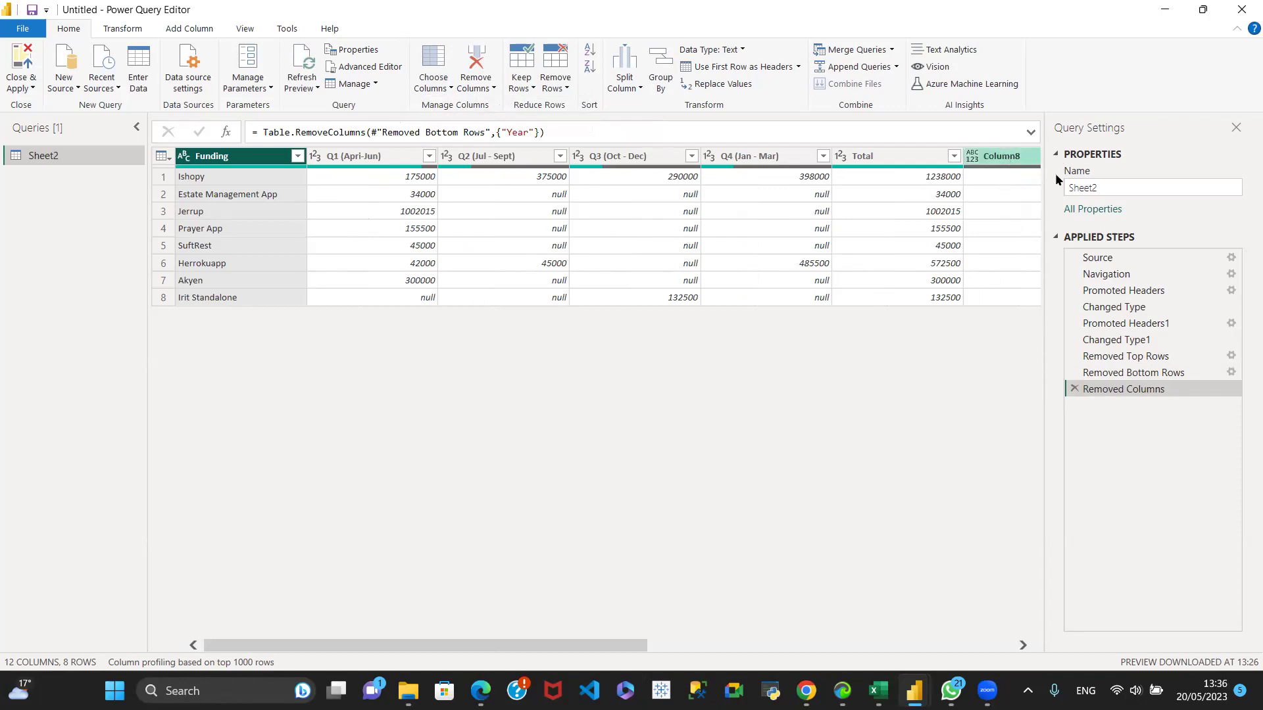
click(1074, 389)
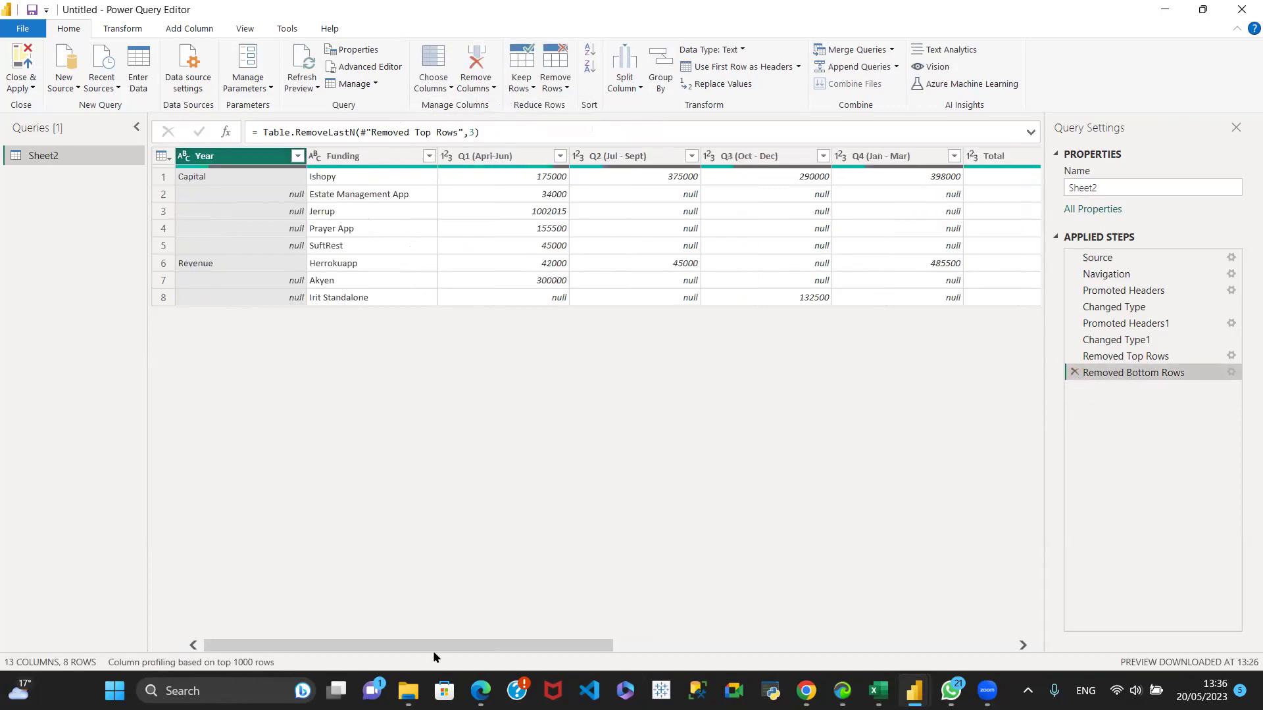
Remove only the Total column from the Sheet2 table and discard that applied step.
drag(546, 644, 729, 660)
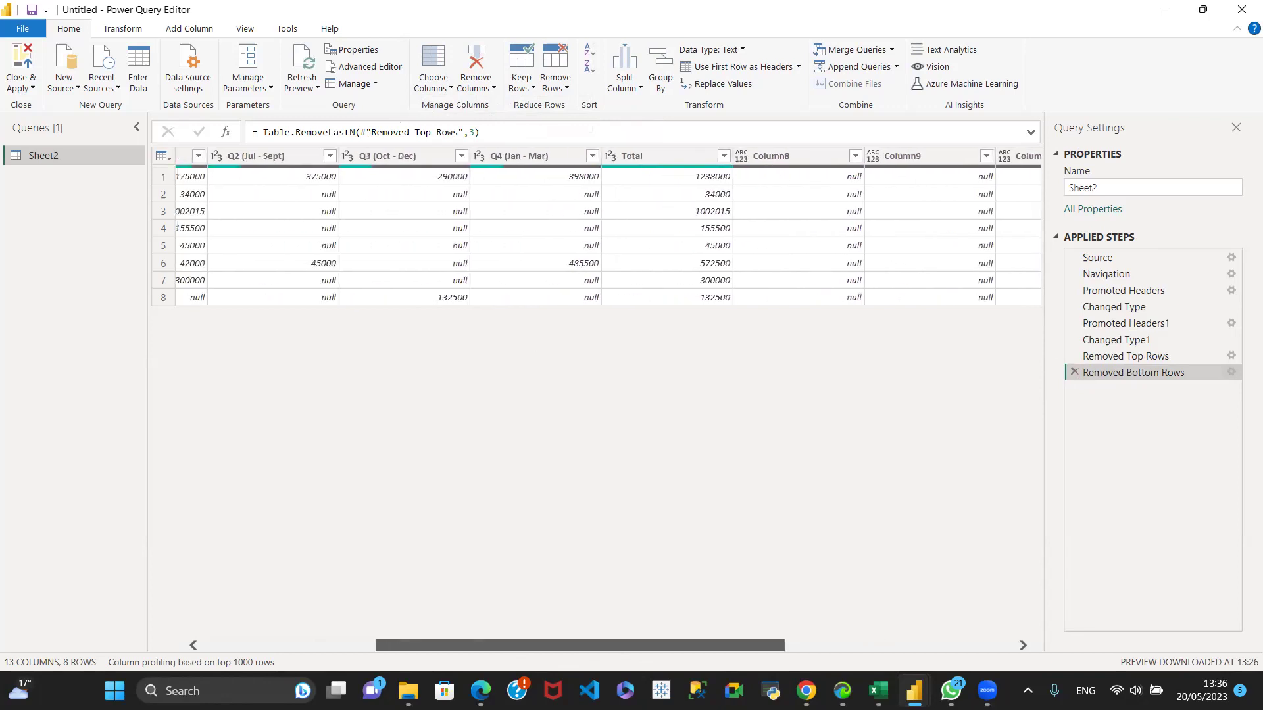
click(662, 159)
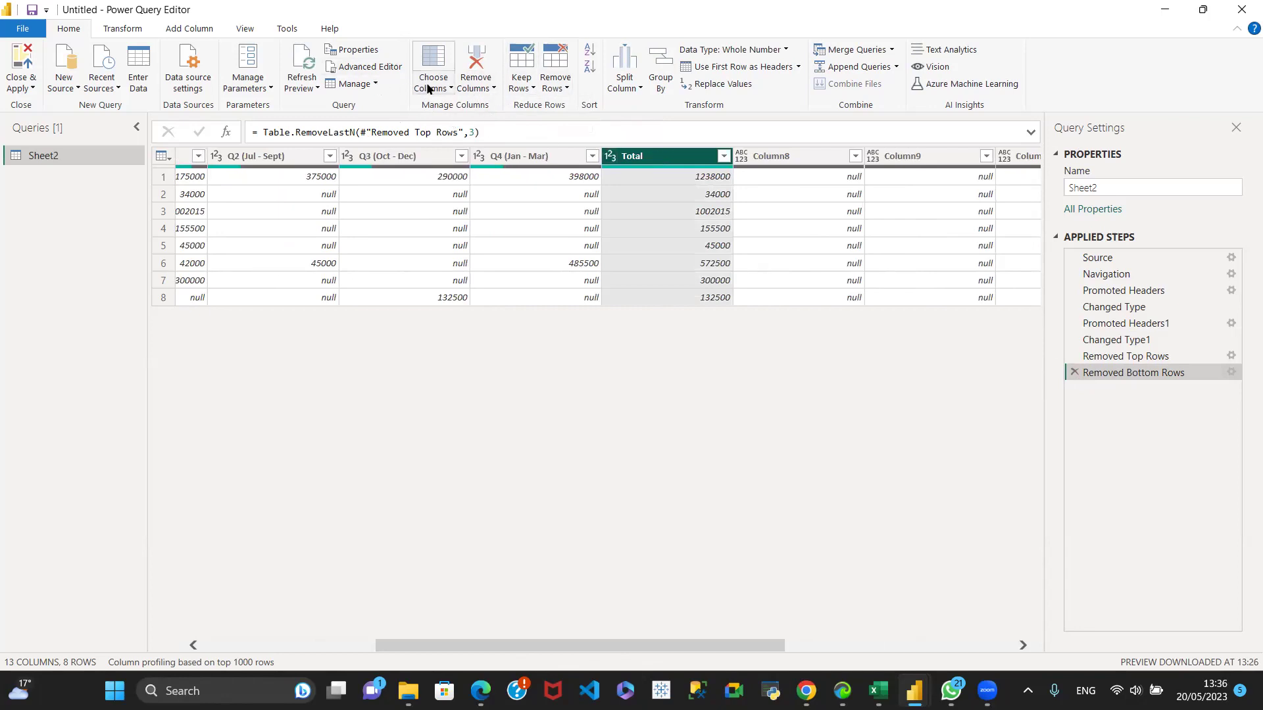
click(494, 89)
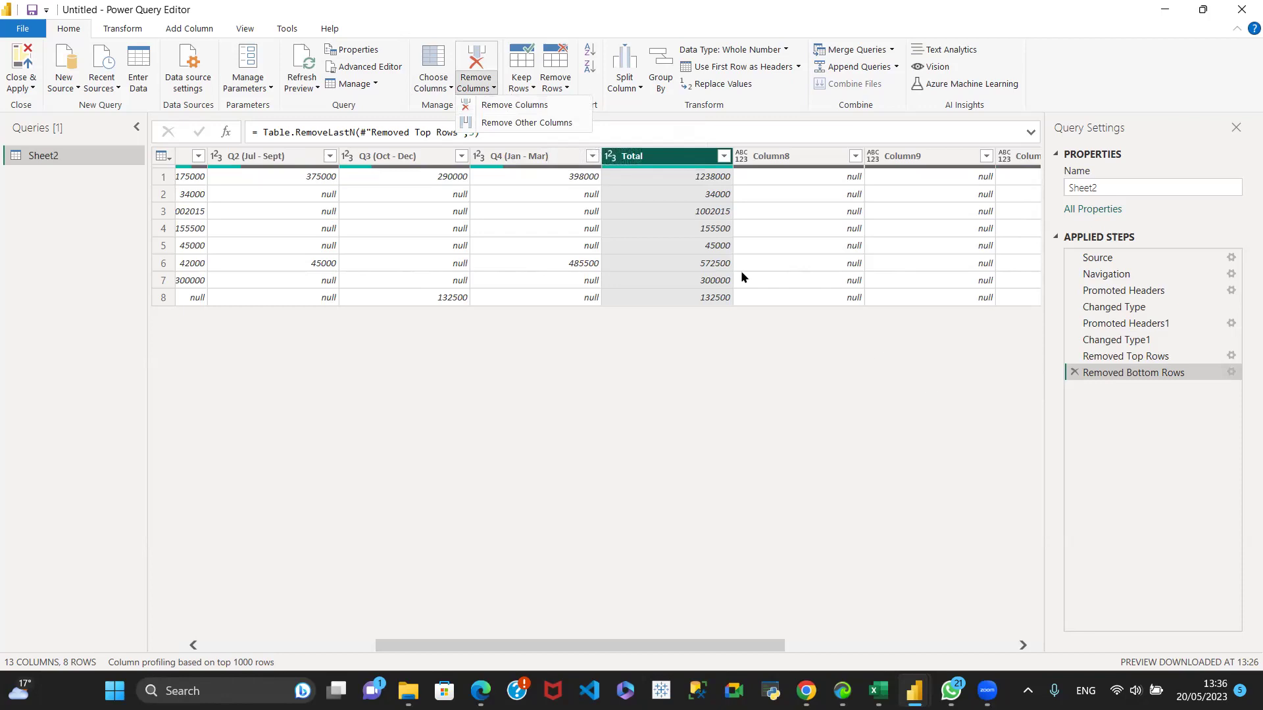
click(502, 105)
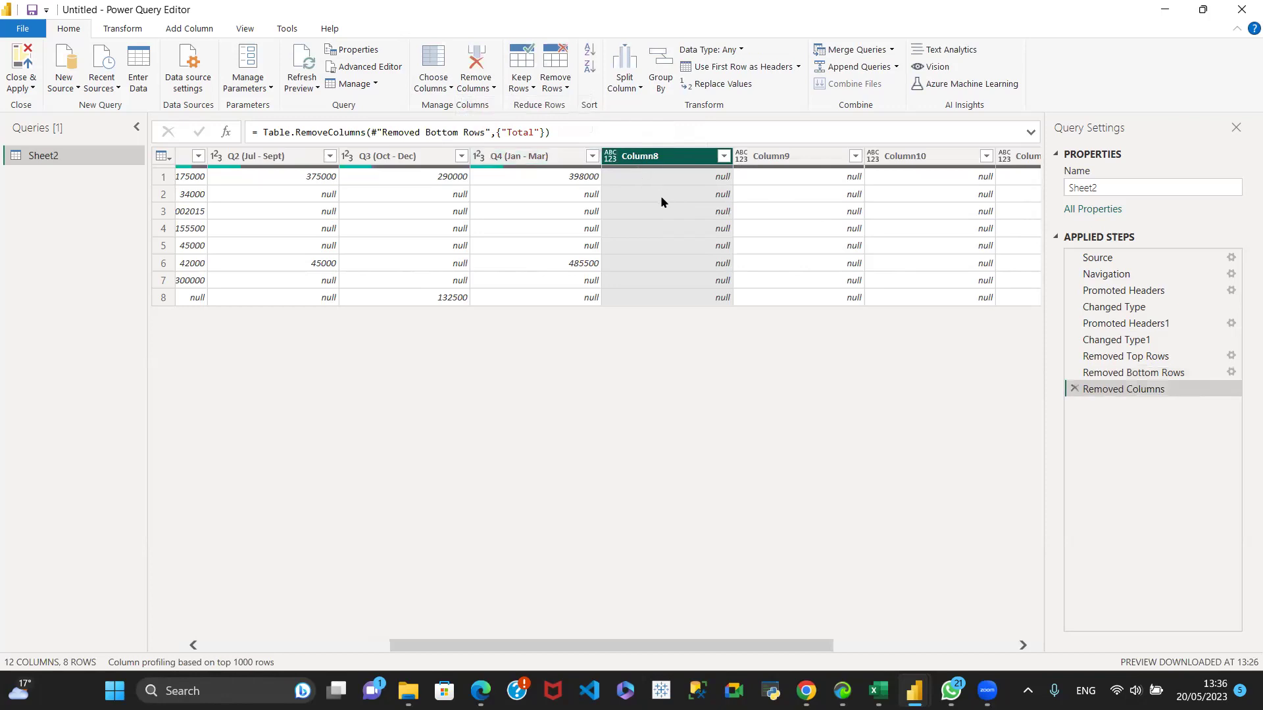
click(1074, 389)
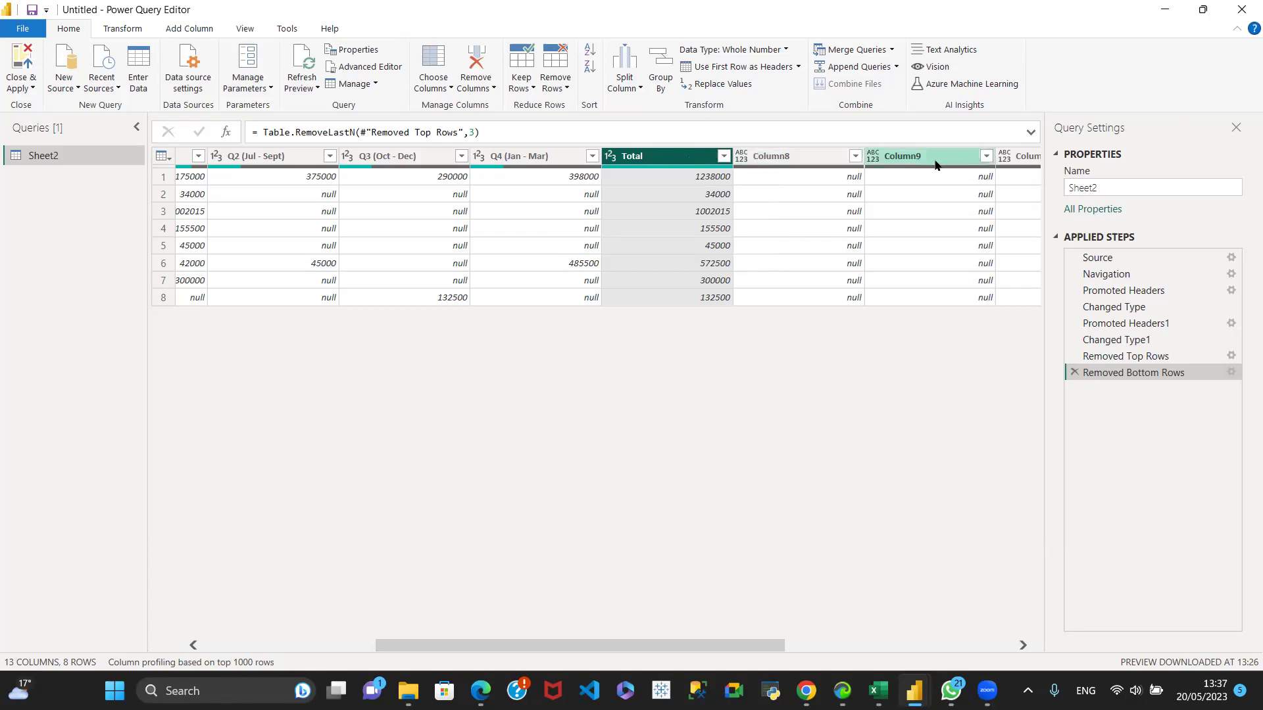
Select the Total column through Column13 as one range and remove them from the Sheet2 table.
drag(574, 647, 719, 651)
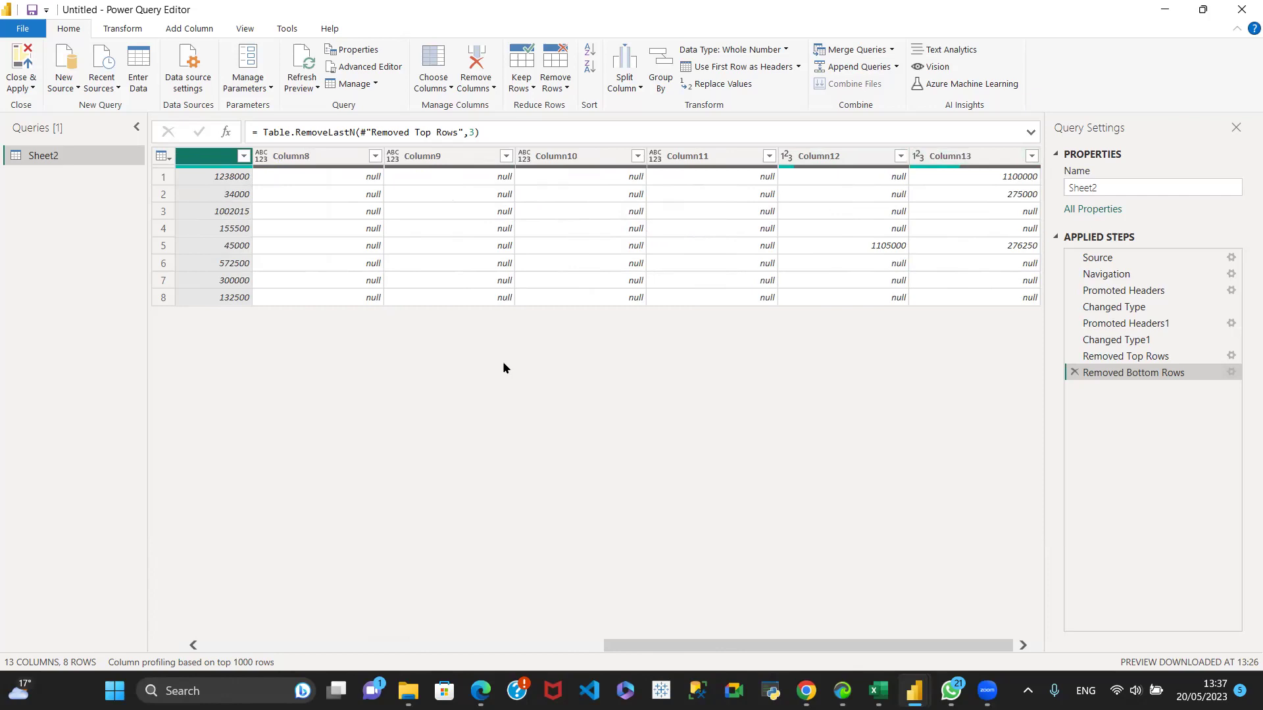
click(983, 165)
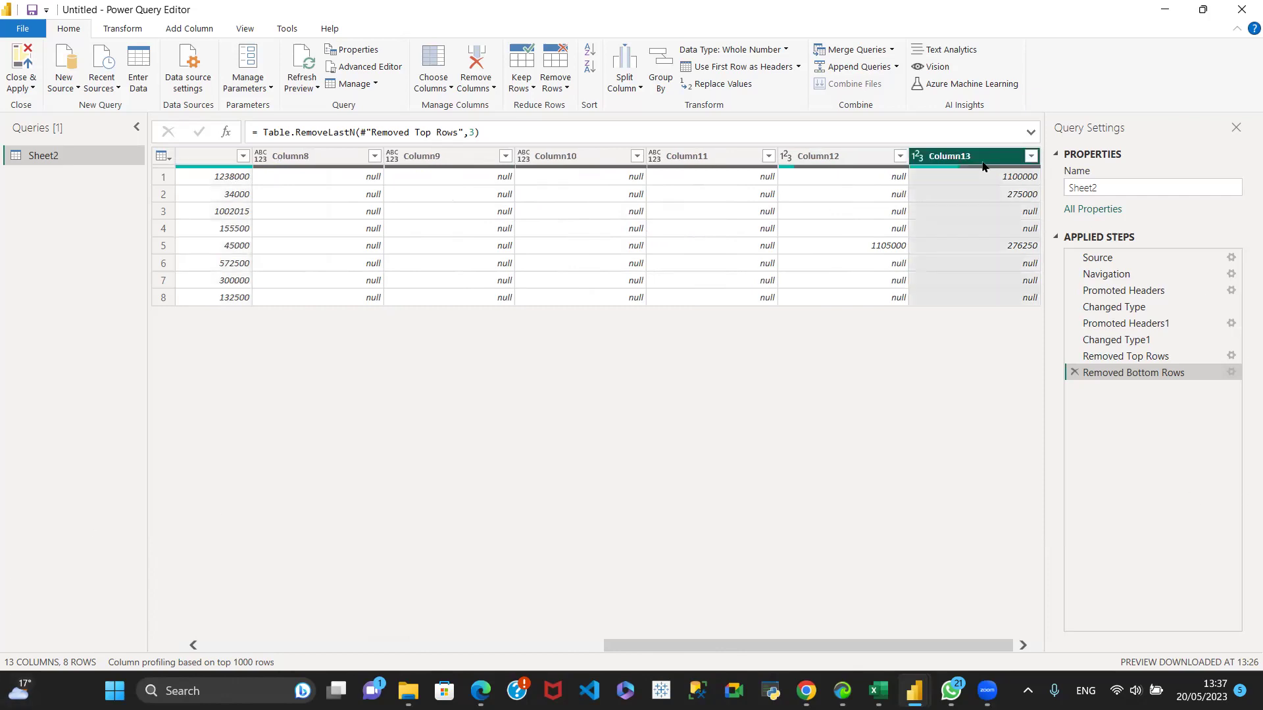
click(202, 164)
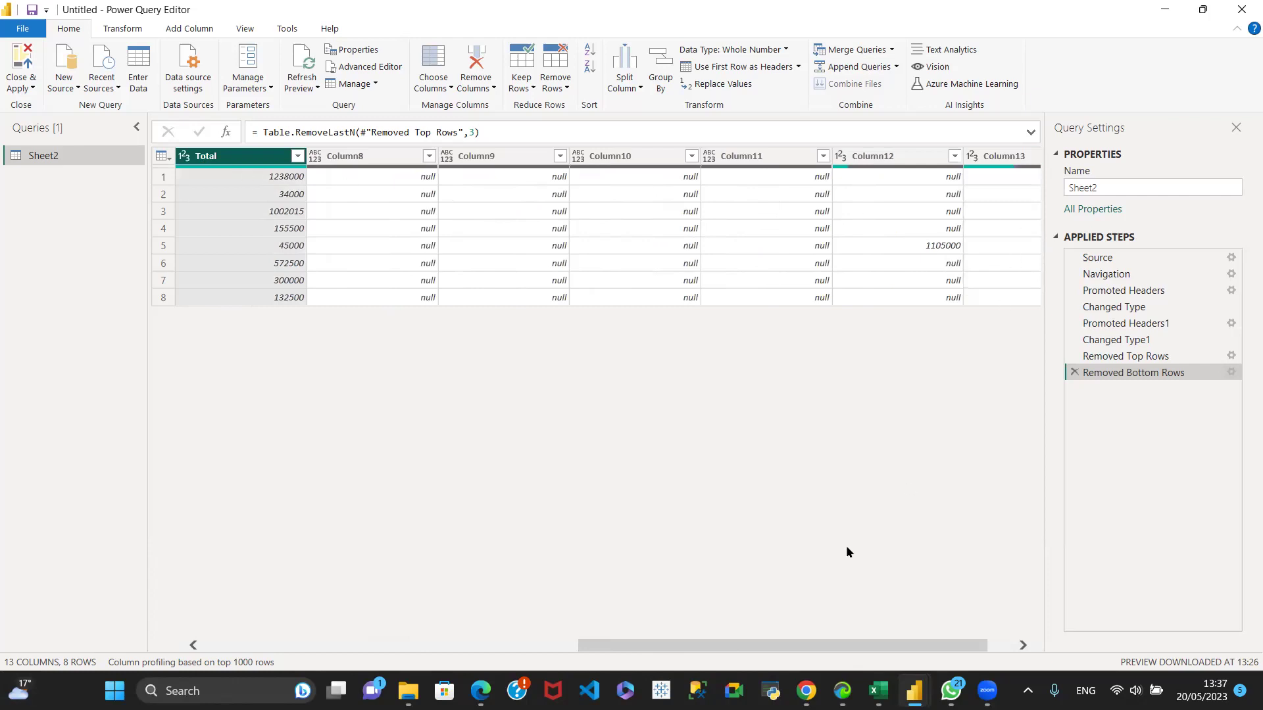
drag(761, 648, 879, 645)
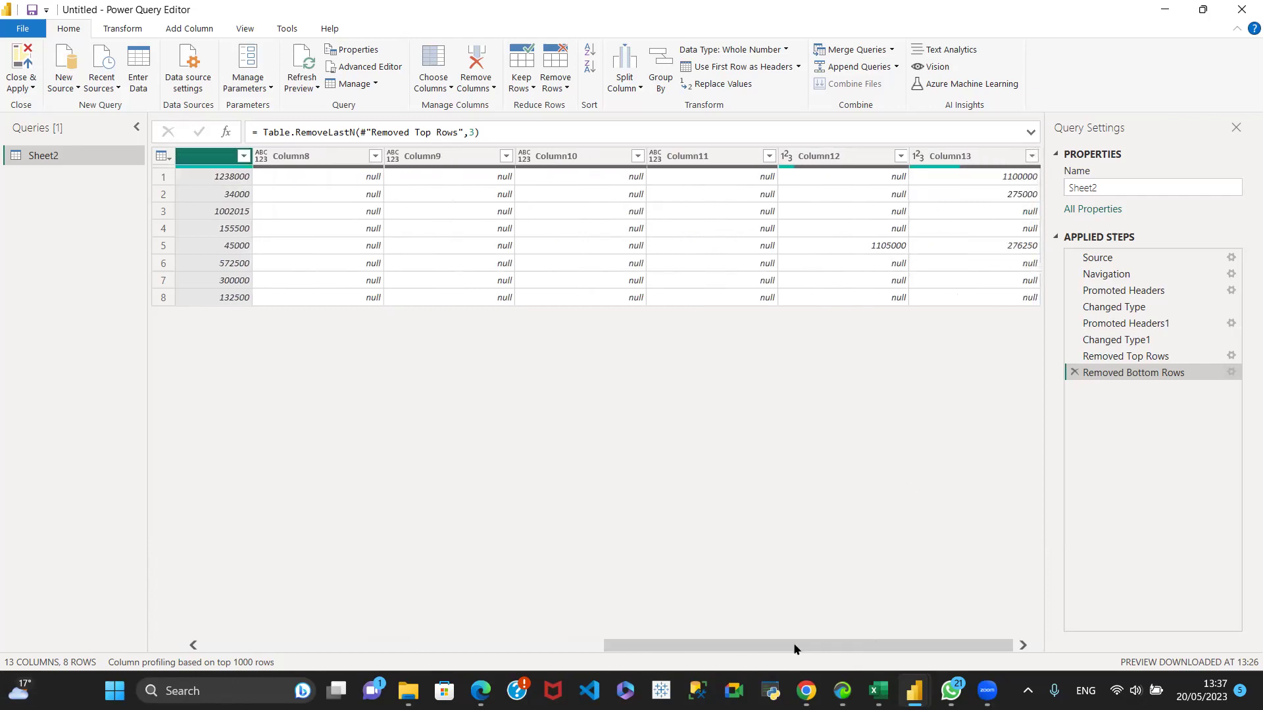
shift+click(965, 158)
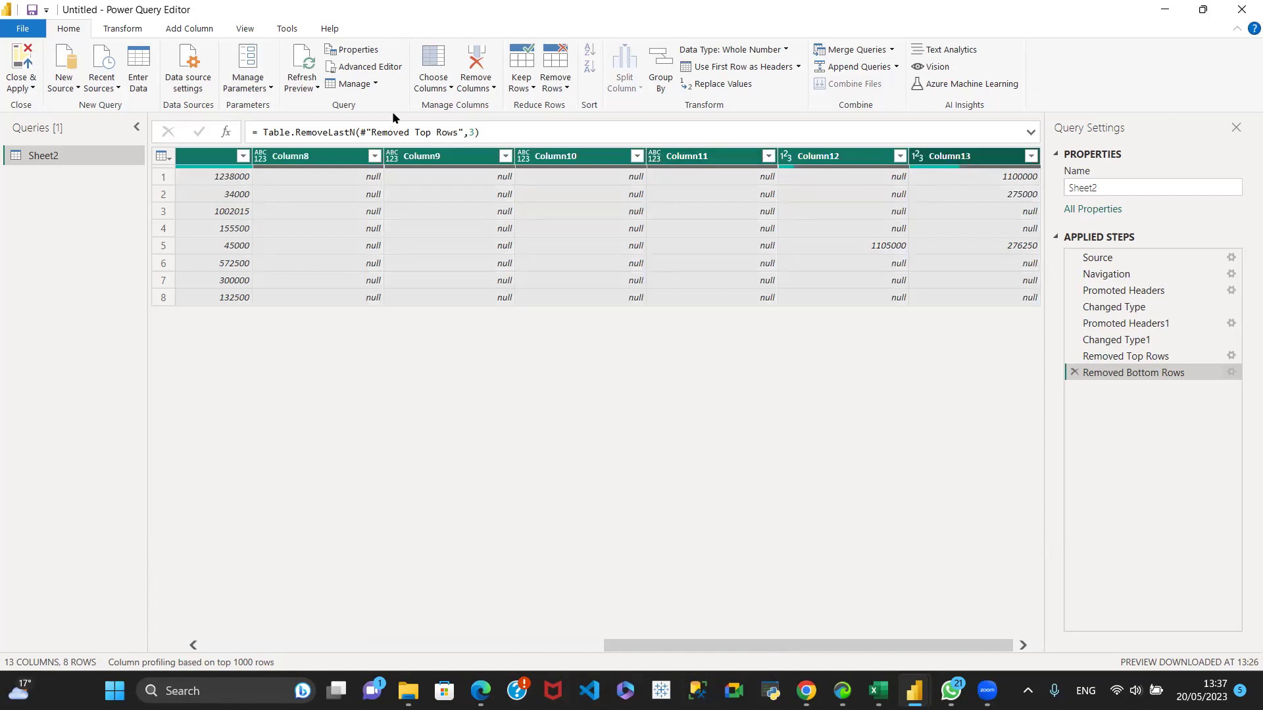
click(447, 87)
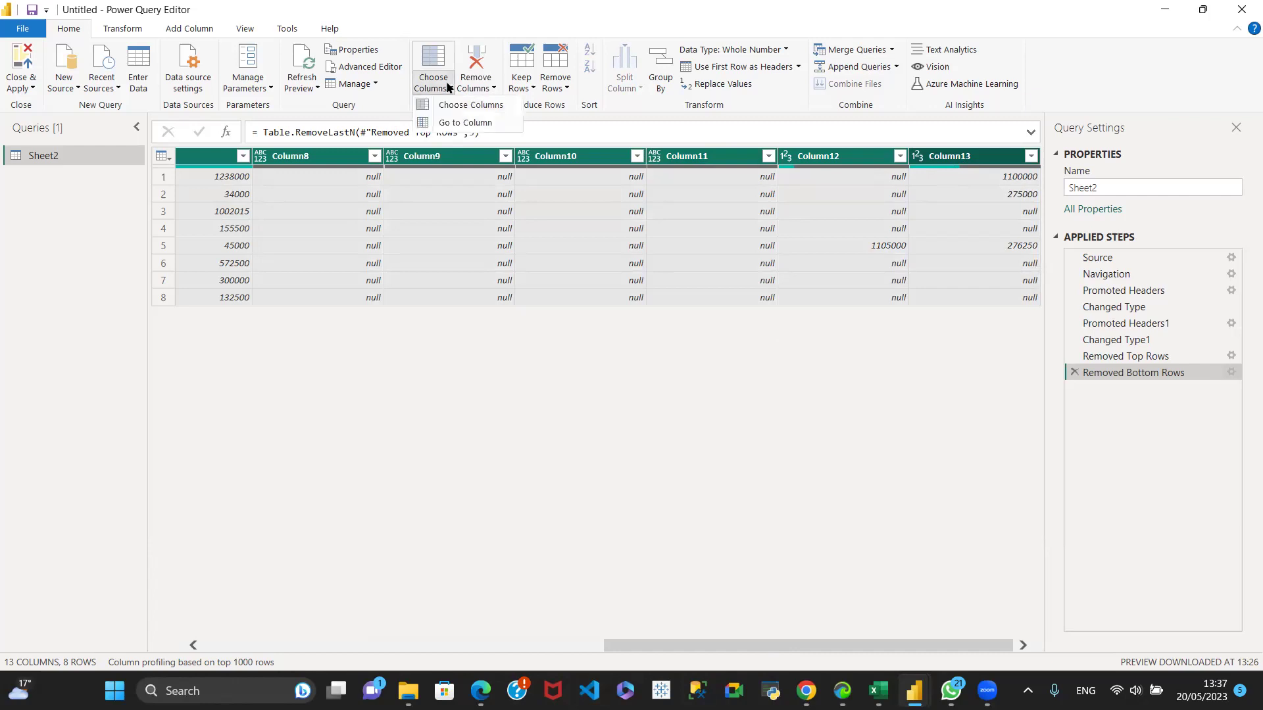
click(494, 88)
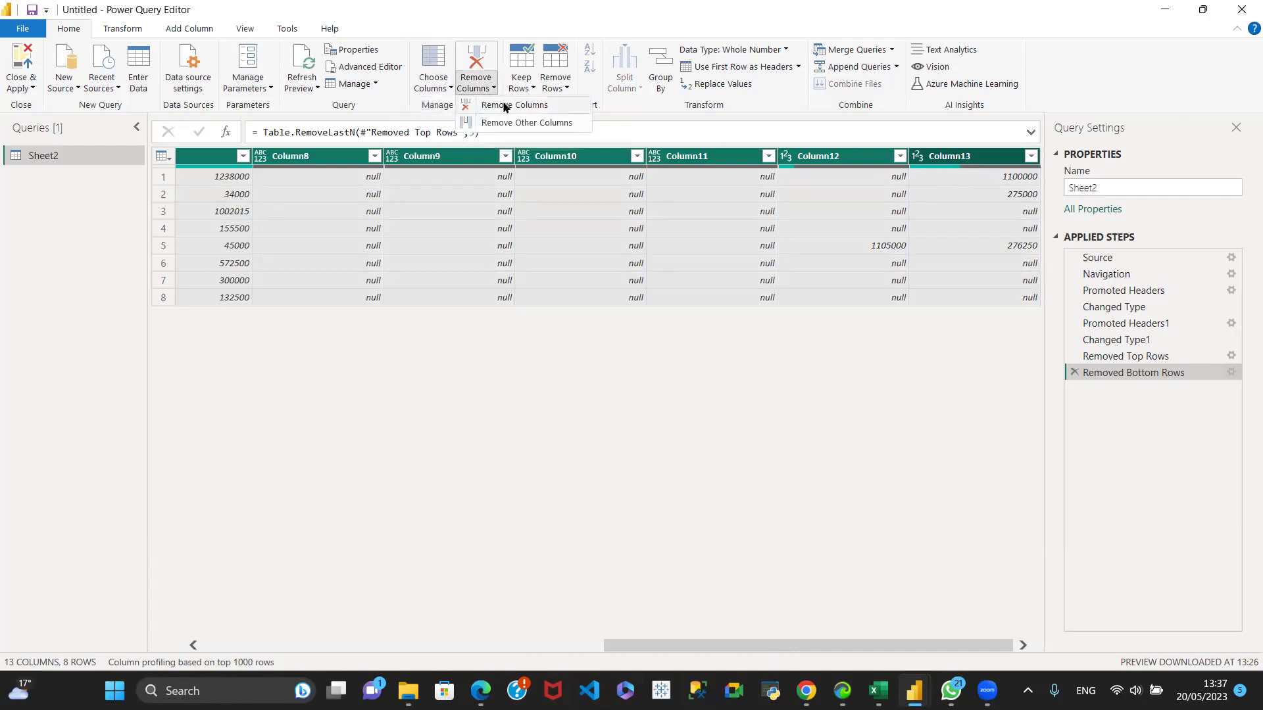
click(505, 107)
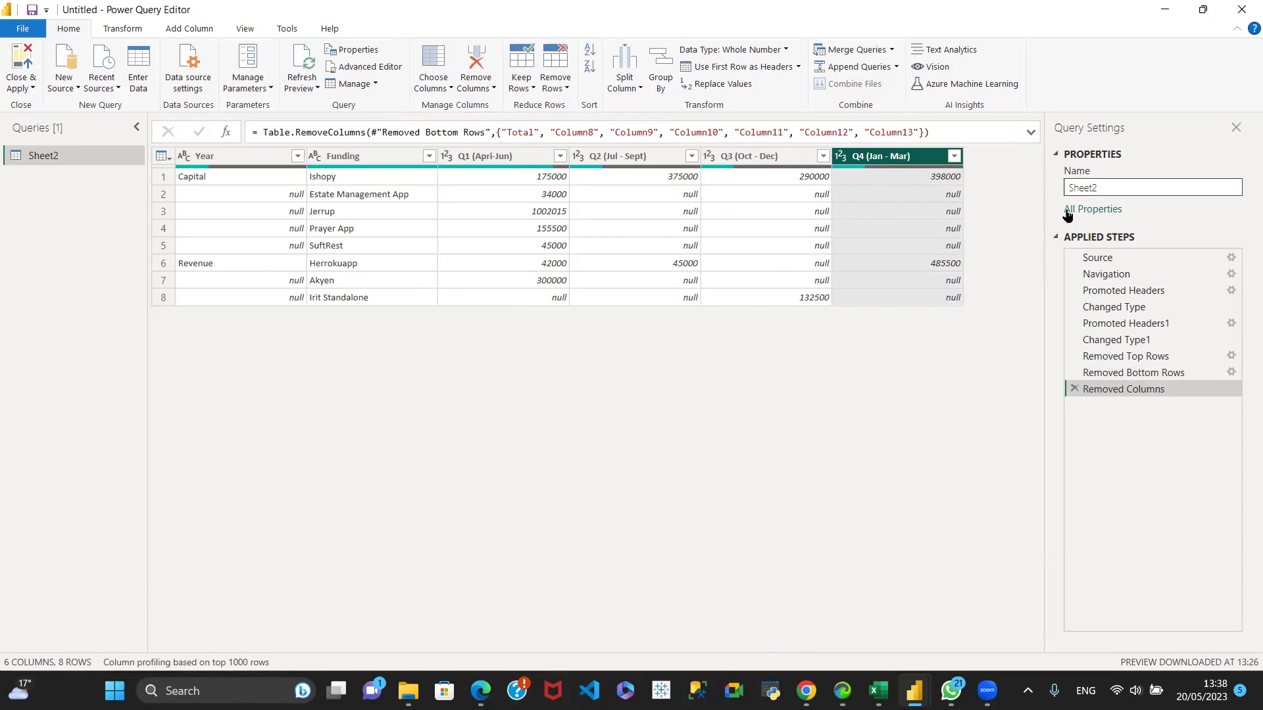
Remove the Q4 (Jan - Mar) column as well and delete the whole Removed Columns step from the applied steps.
right_click(889, 160)
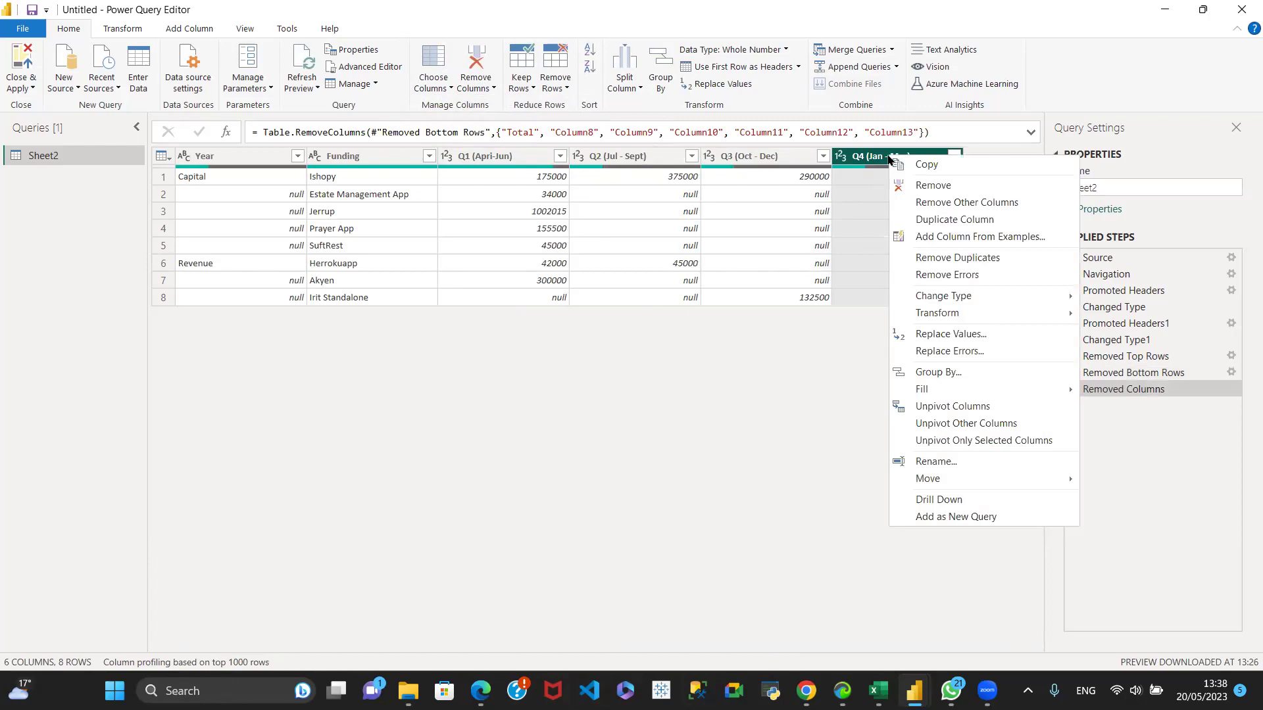
click(952, 188)
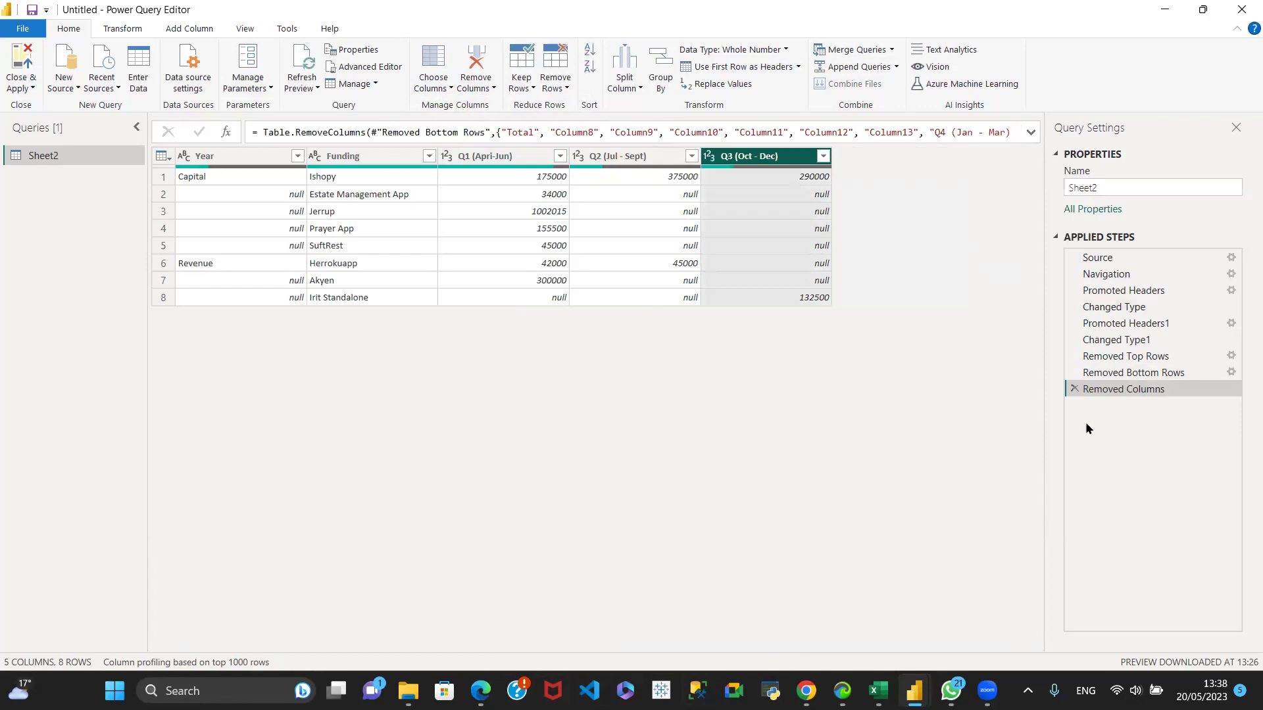
click(1073, 390)
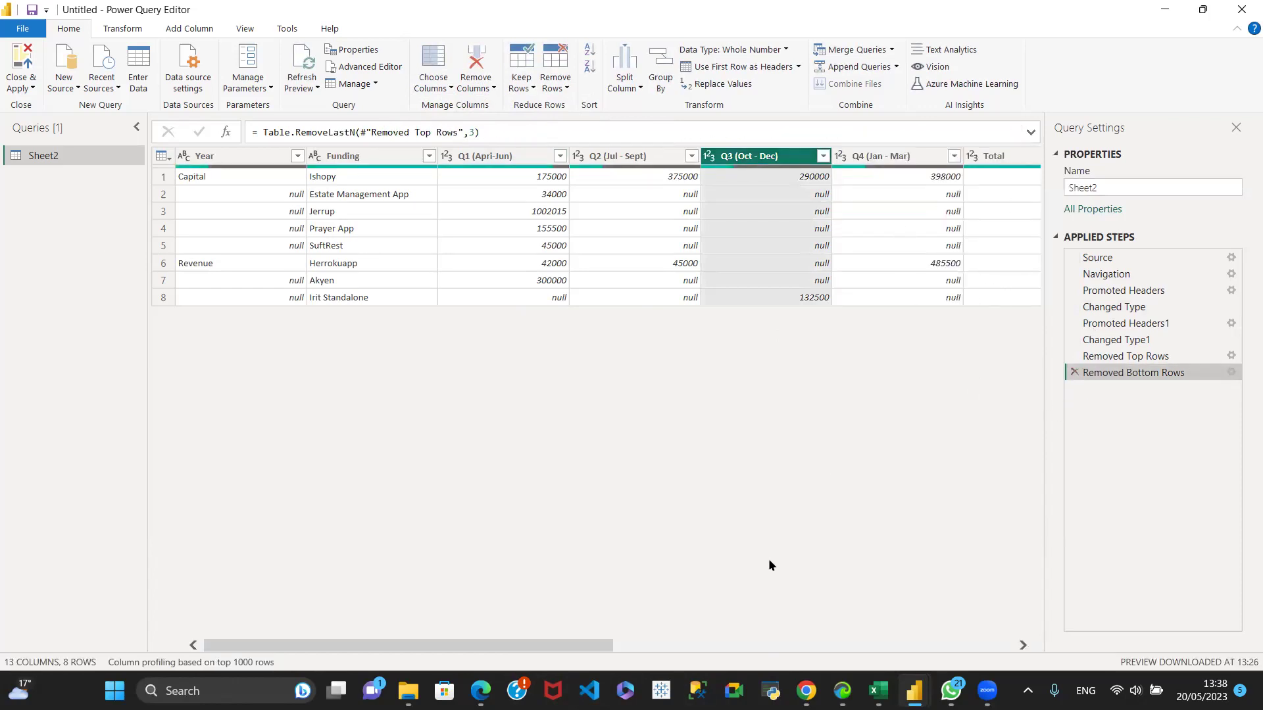
Remove the Total column and Column8 through Column13 together from the Sheet2 table.
drag(589, 642, 749, 662)
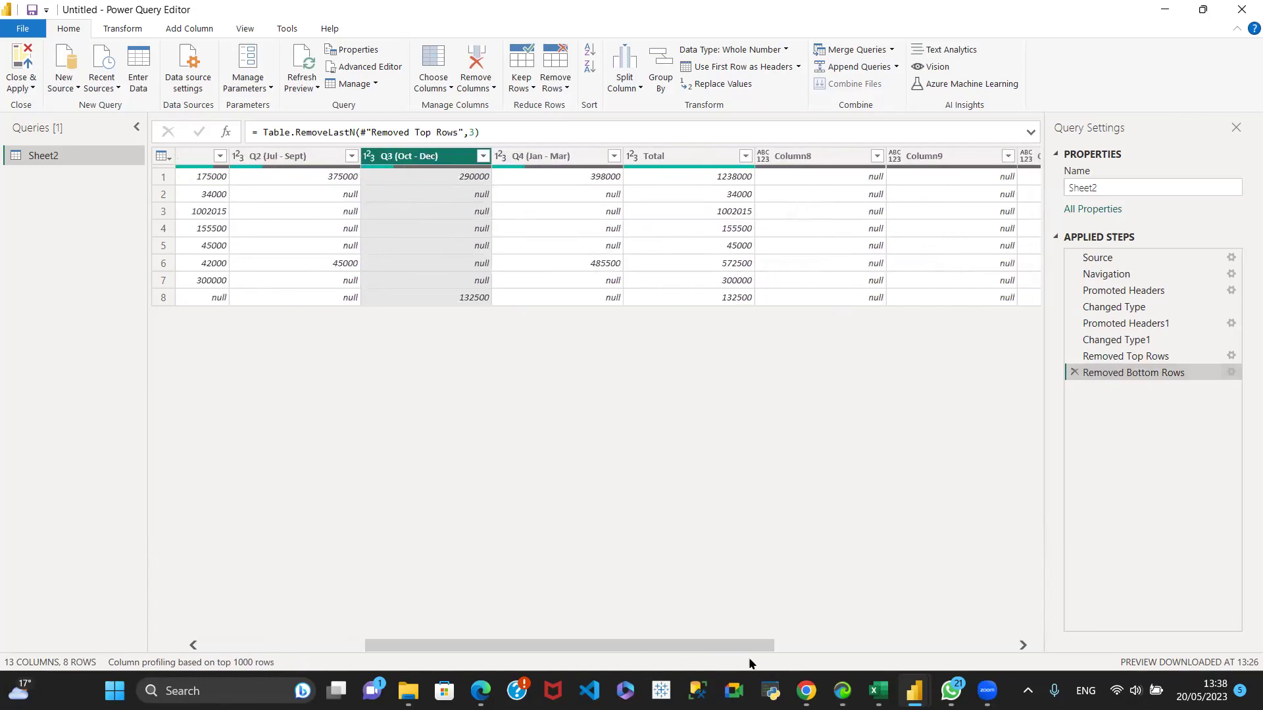
click(710, 157)
drag(655, 649, 911, 660)
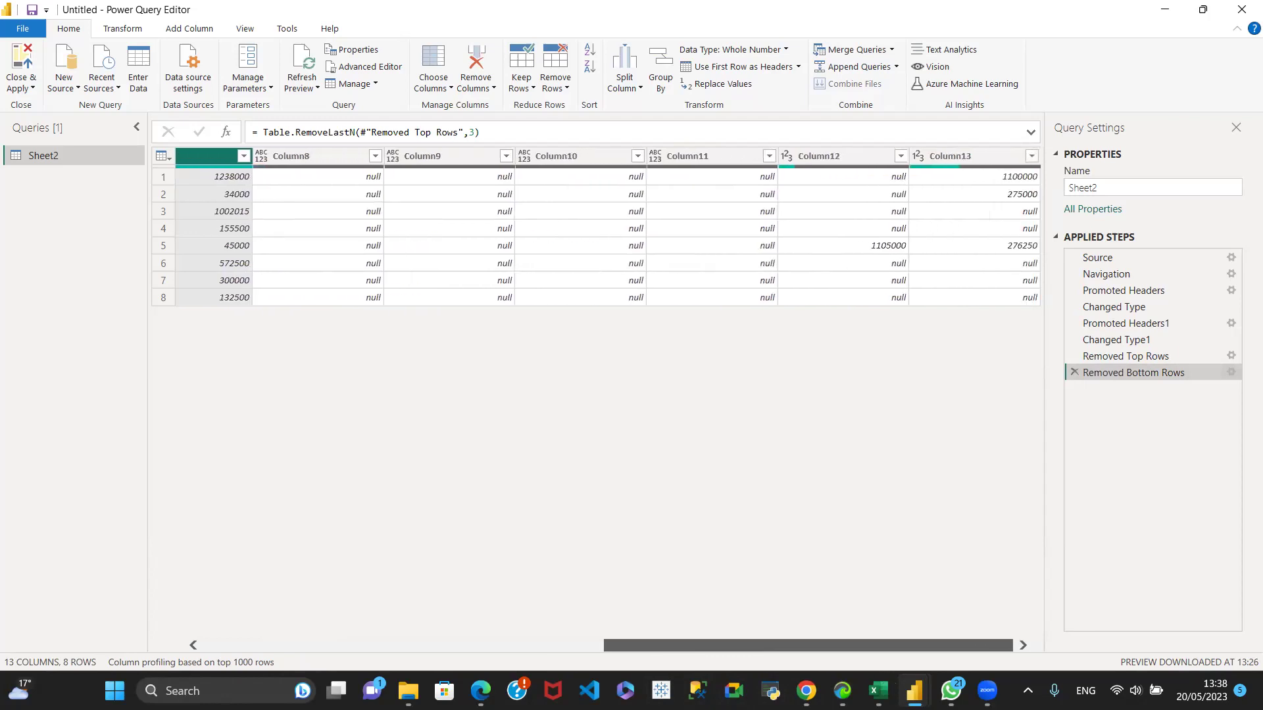
shift+click(968, 160)
right_click(969, 161)
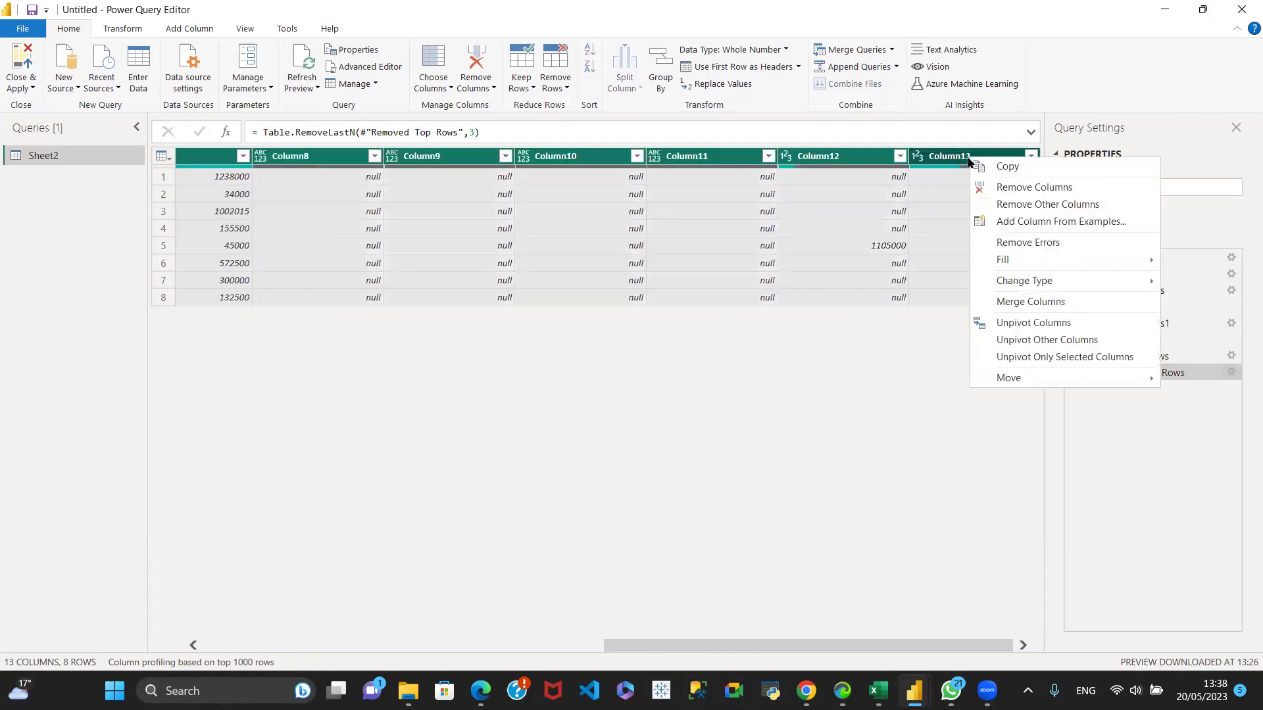
click(1004, 189)
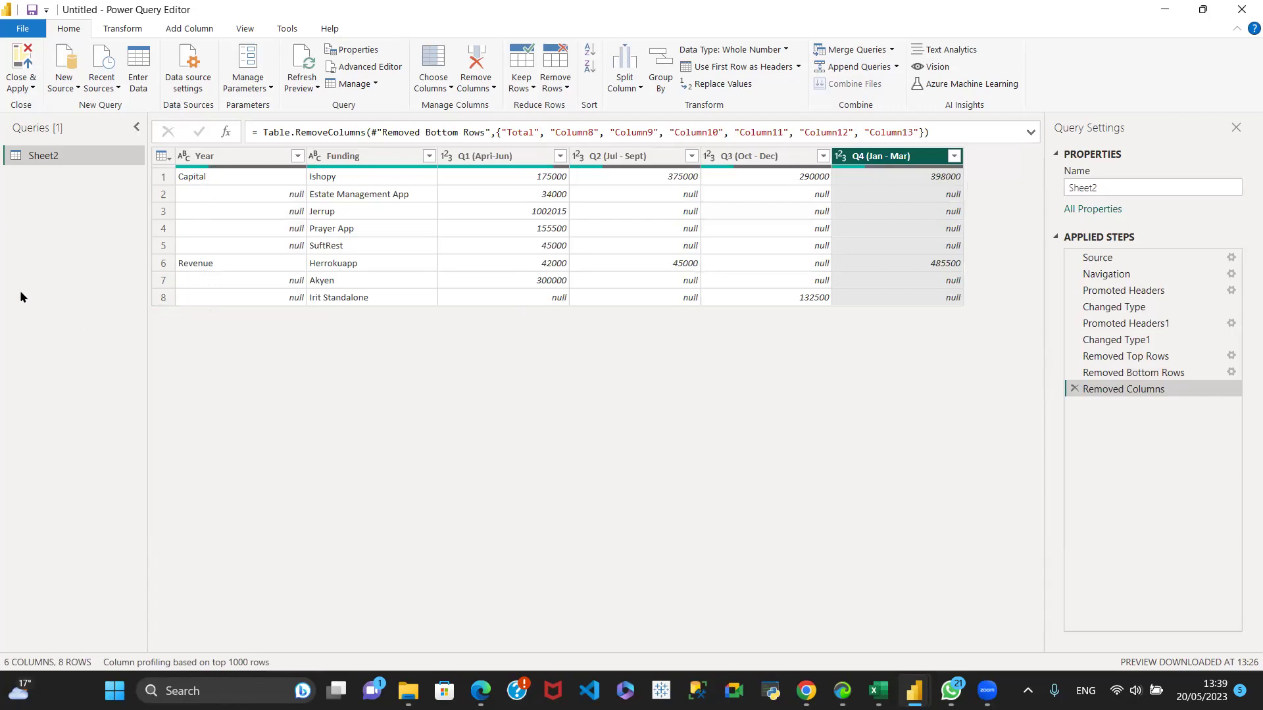
Fill the Year column's values down into its null cells and delete that applied step.
click(117, 30)
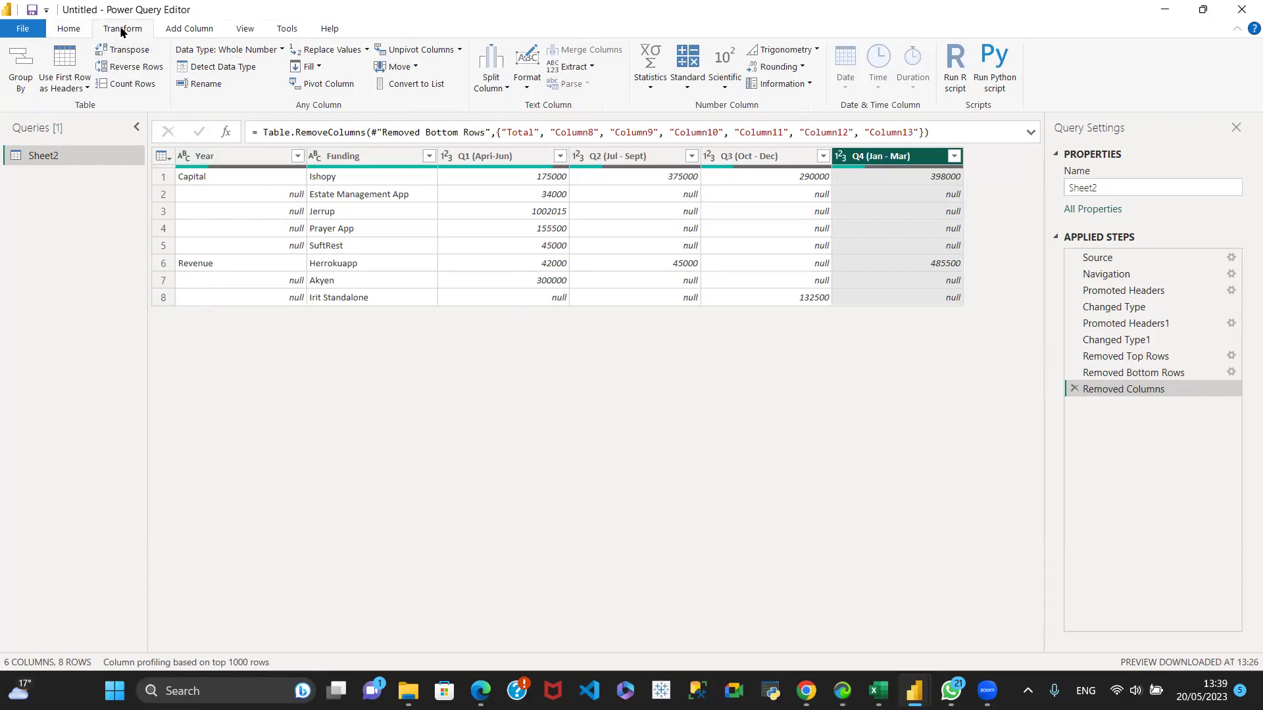
click(316, 67)
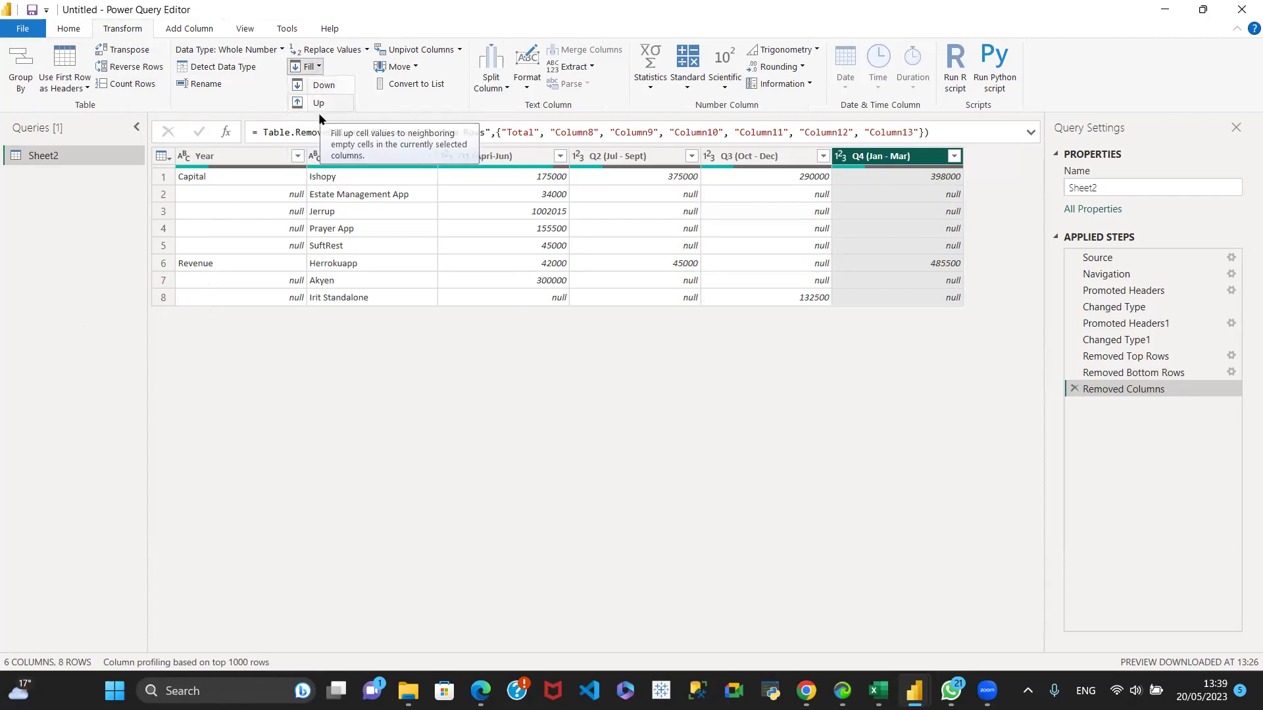
key(Escape)
click(234, 158)
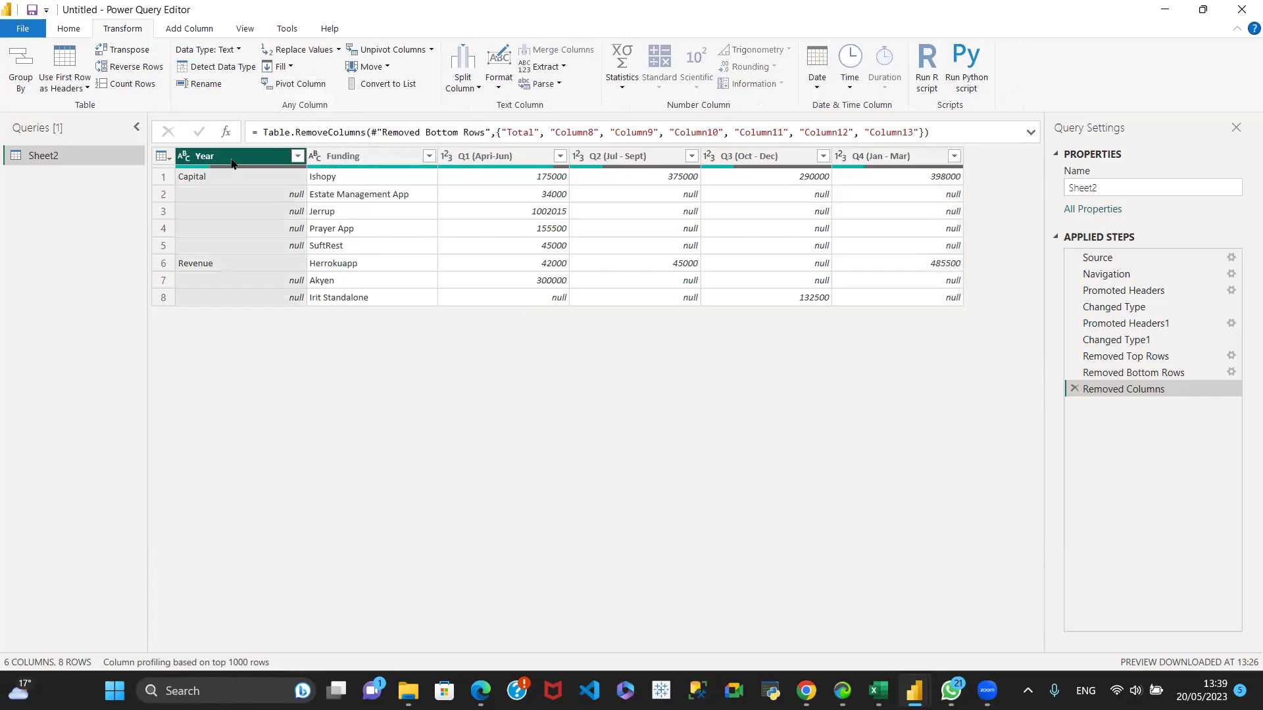
click(931, 162)
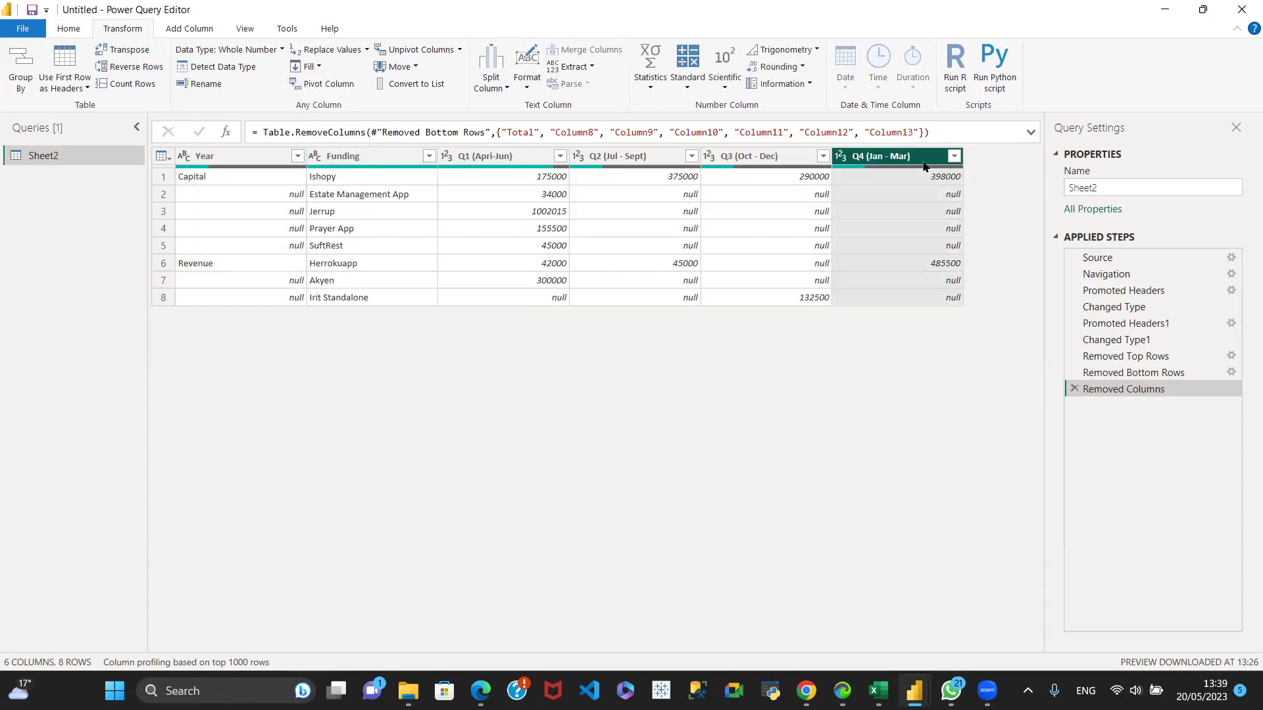
click(224, 159)
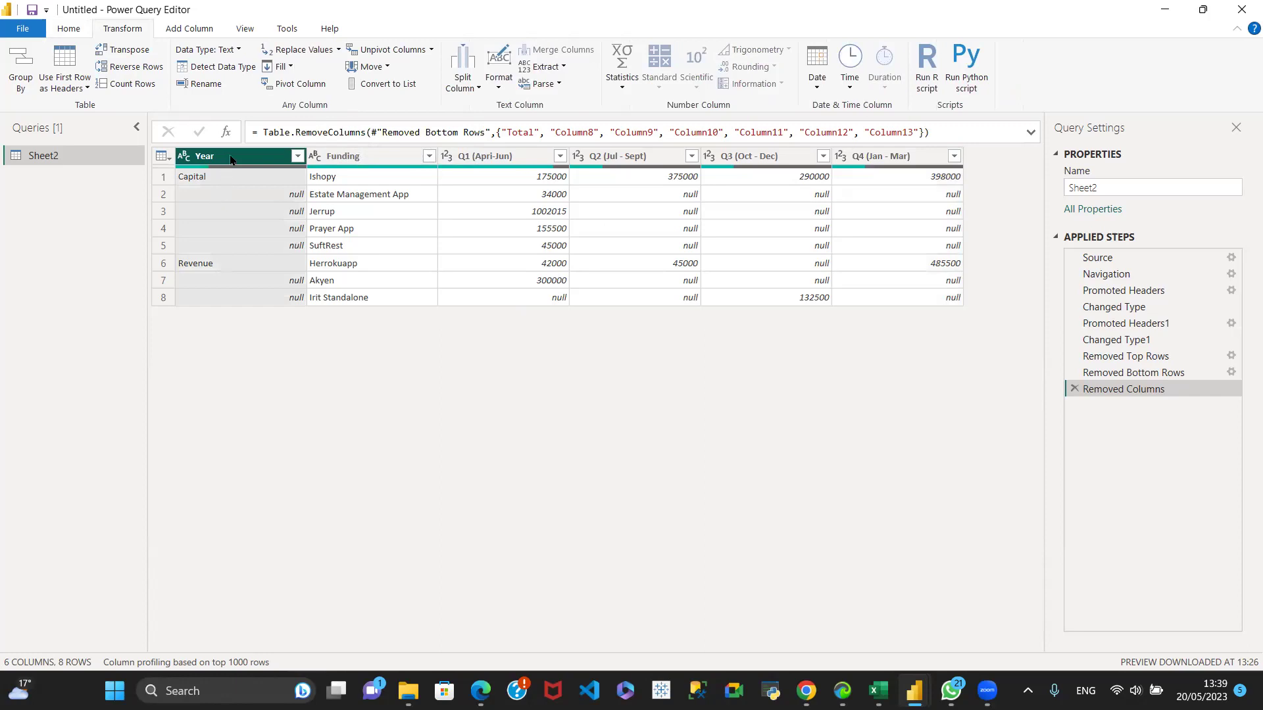
click(291, 66)
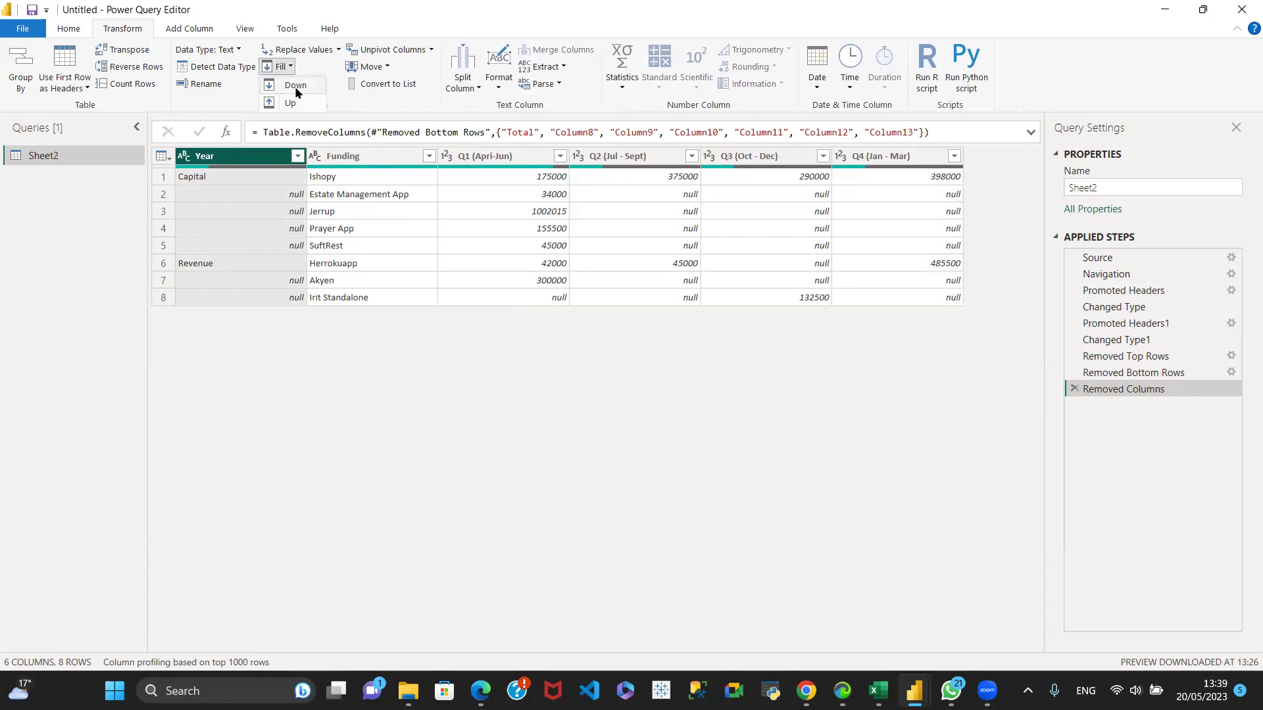
click(295, 85)
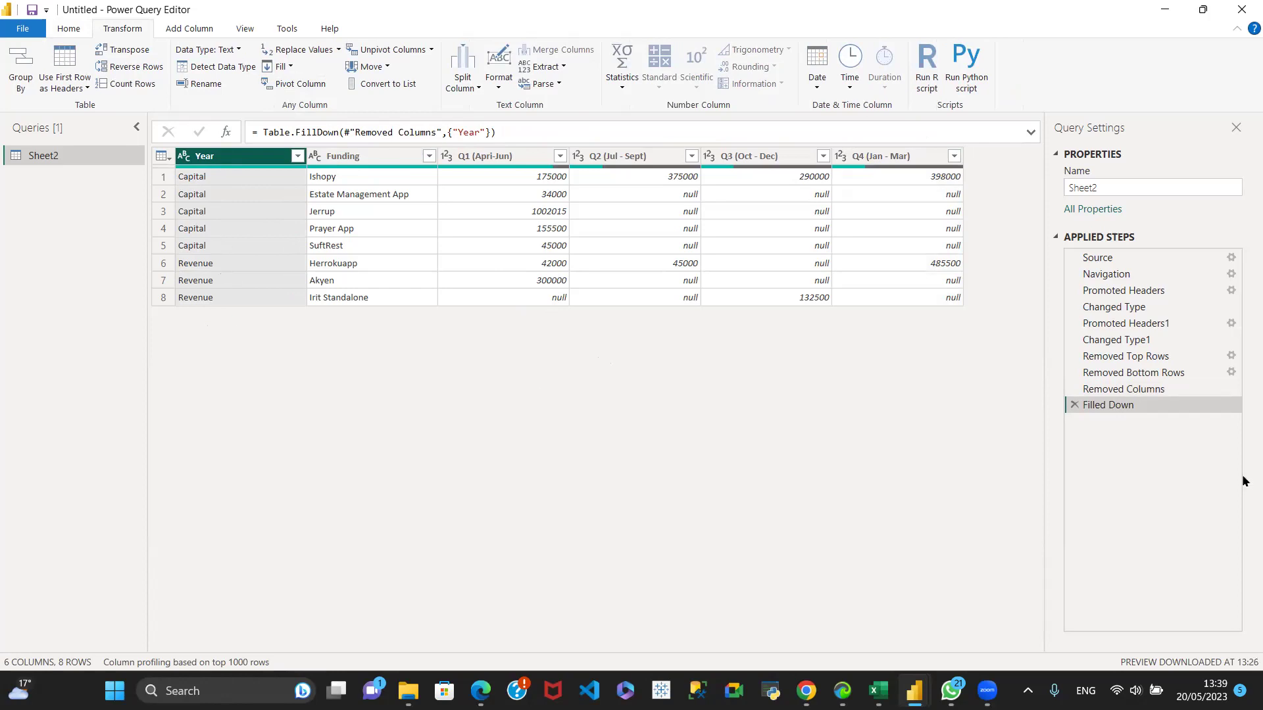
click(1074, 406)
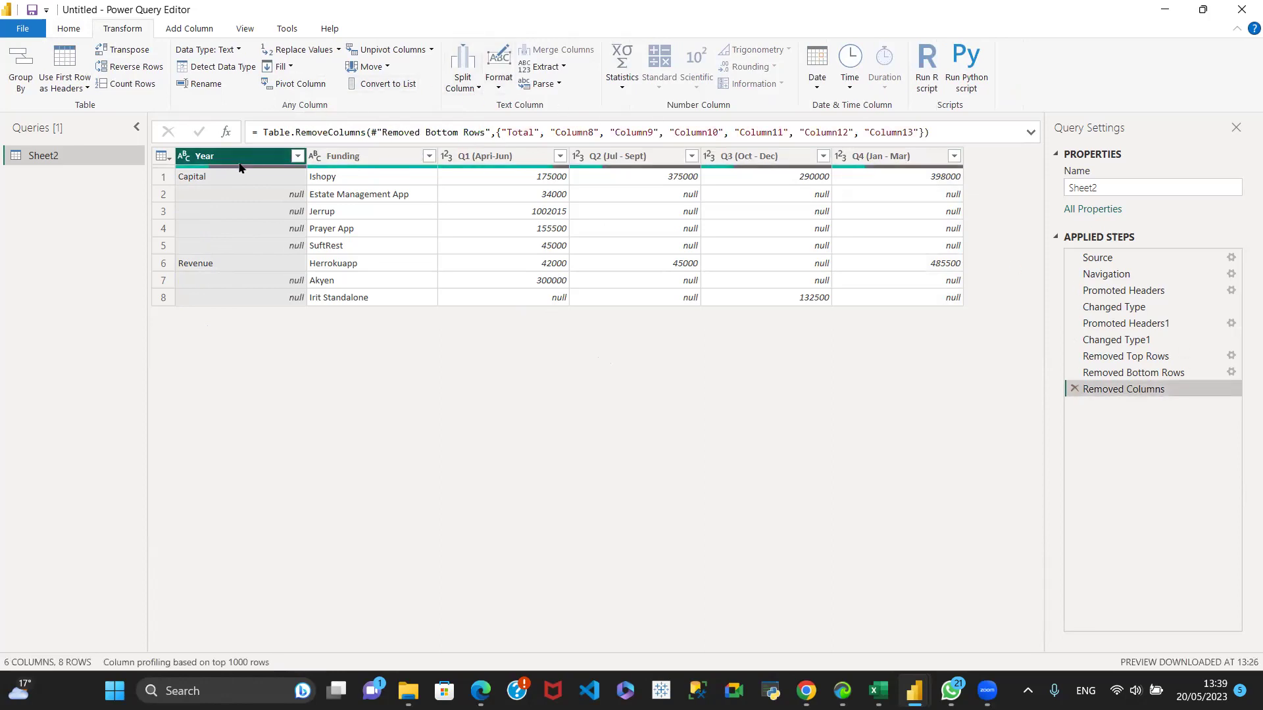
Fill the Year column's values up into its null cells and discard that applied step.
click(290, 67)
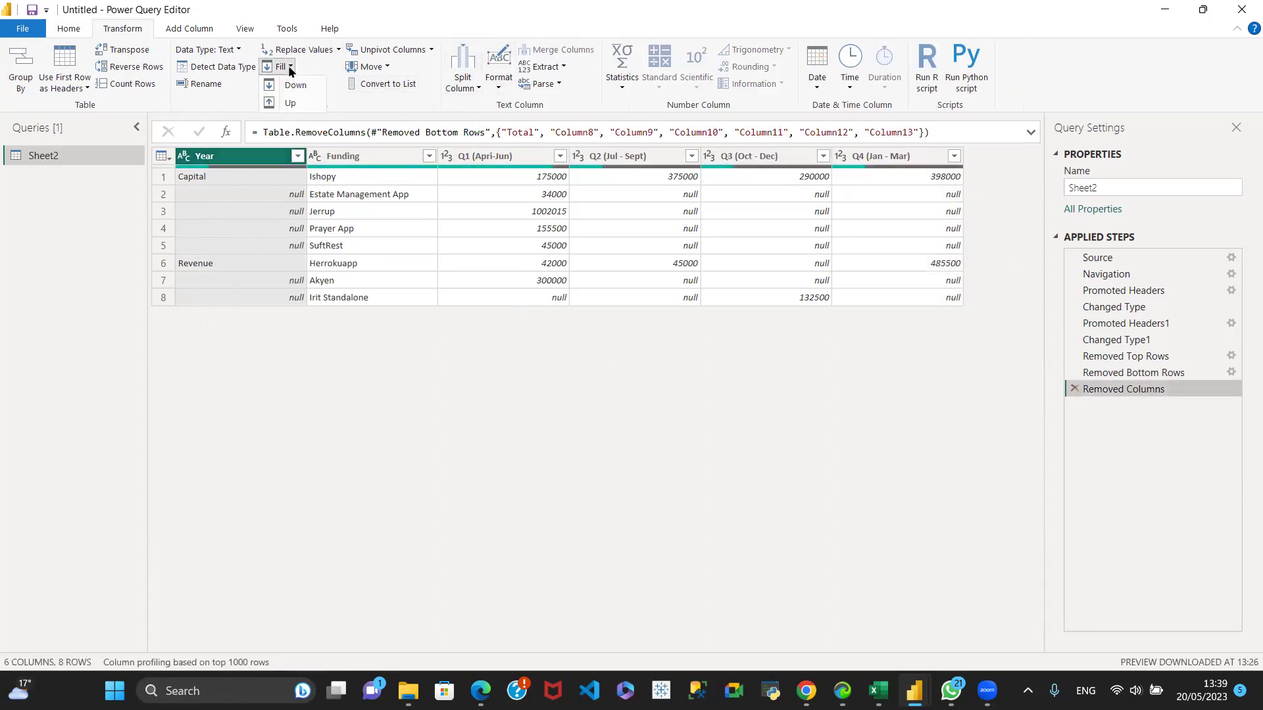
click(290, 104)
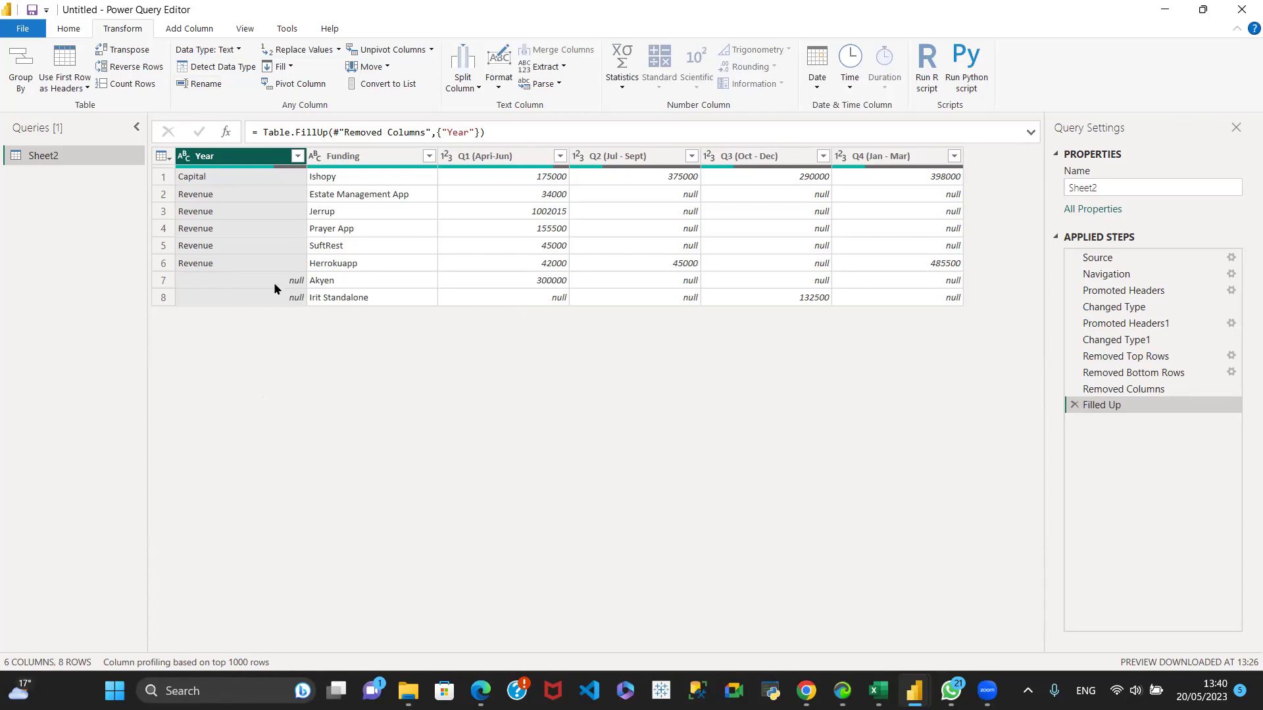
click(1075, 404)
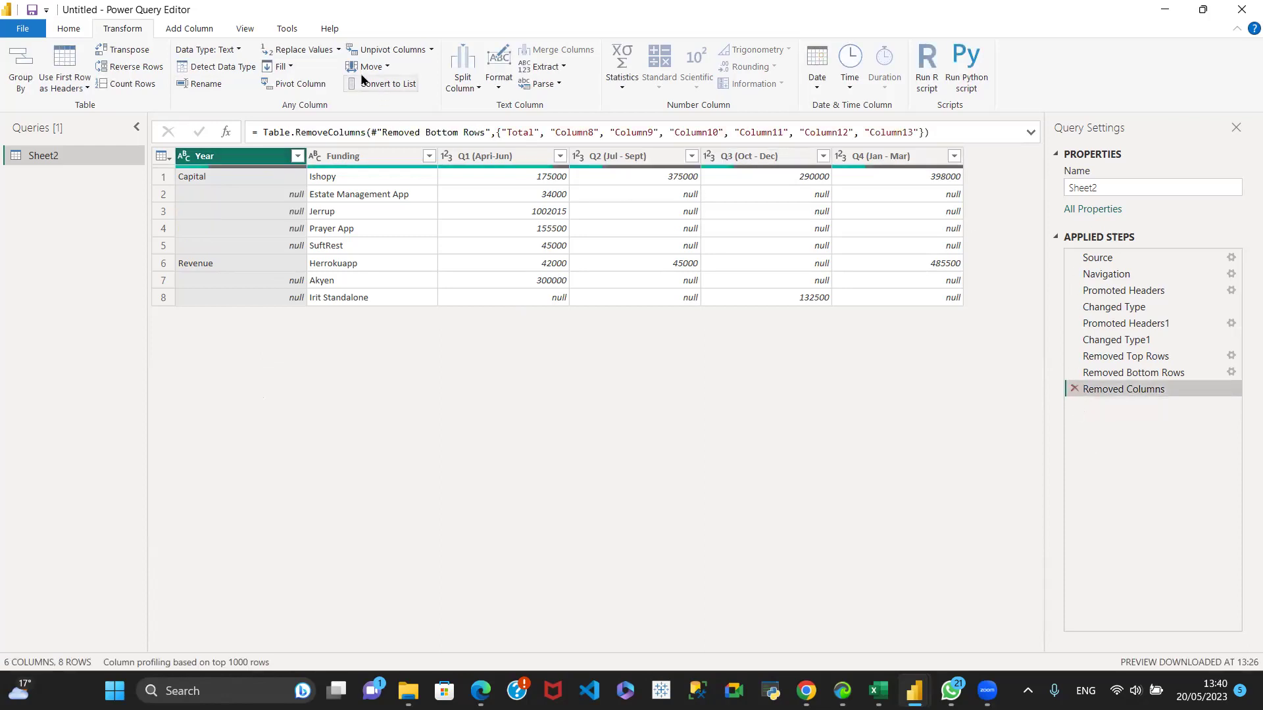
Fill the Year column down and rename the column Cap/Rev.
click(288, 67)
click(294, 85)
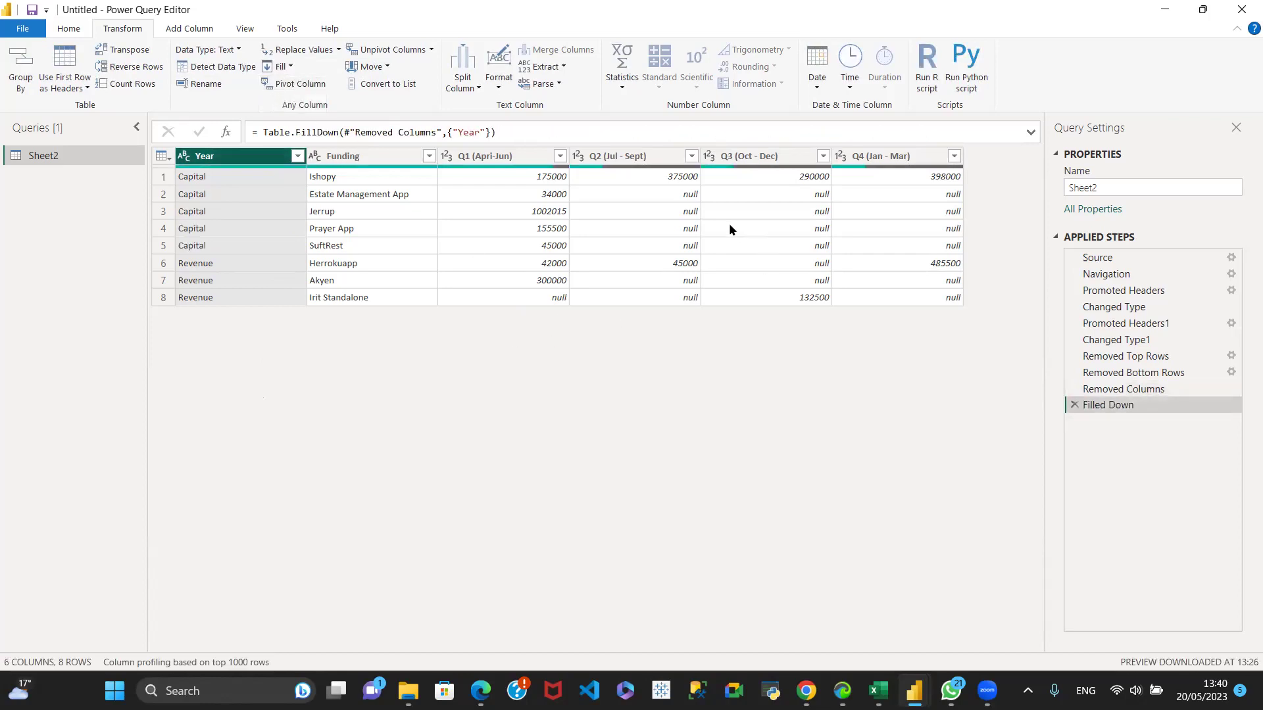
double_click(217, 158)
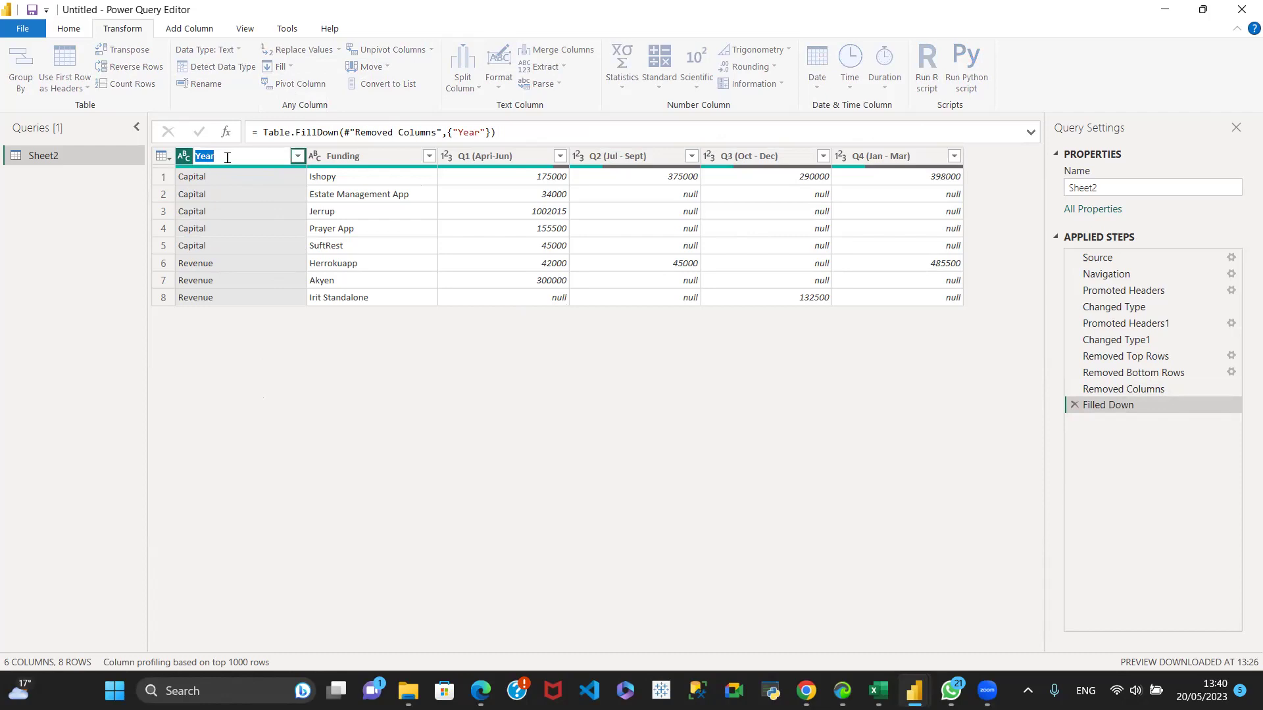
text(Cap/Rev)
key(Return)
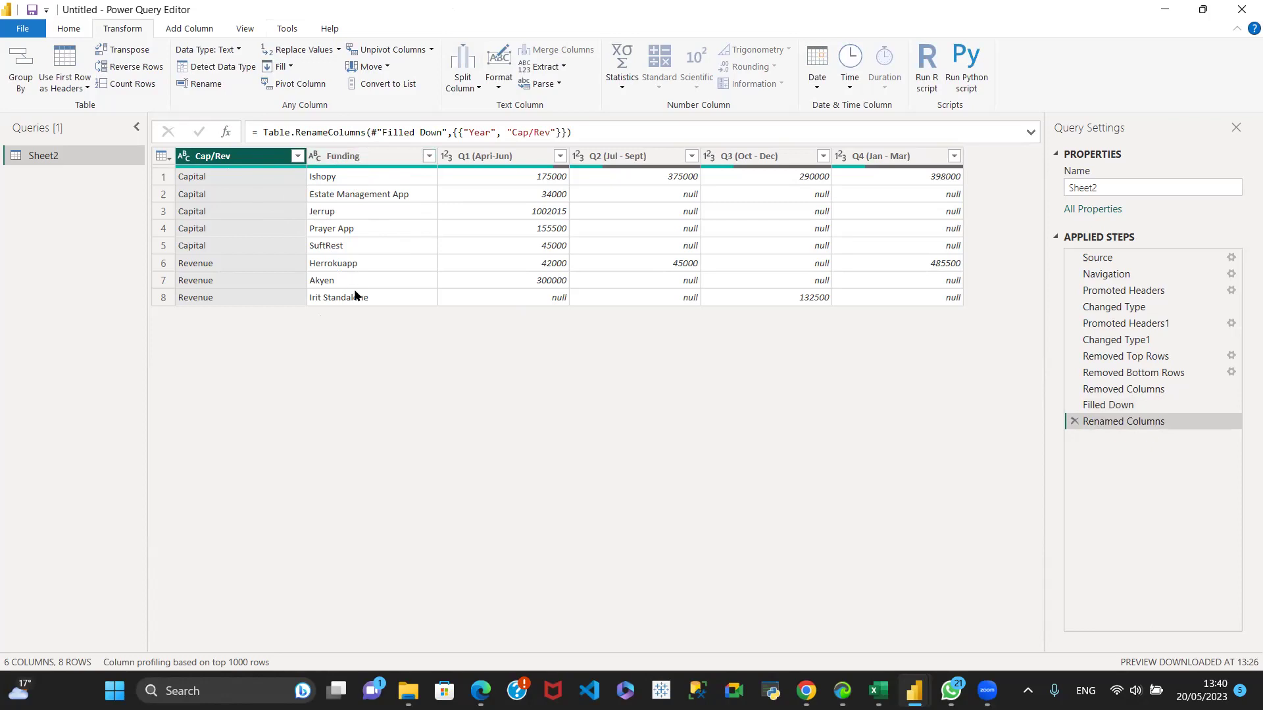
Rename the Funding column as Projects.
double_click(354, 156)
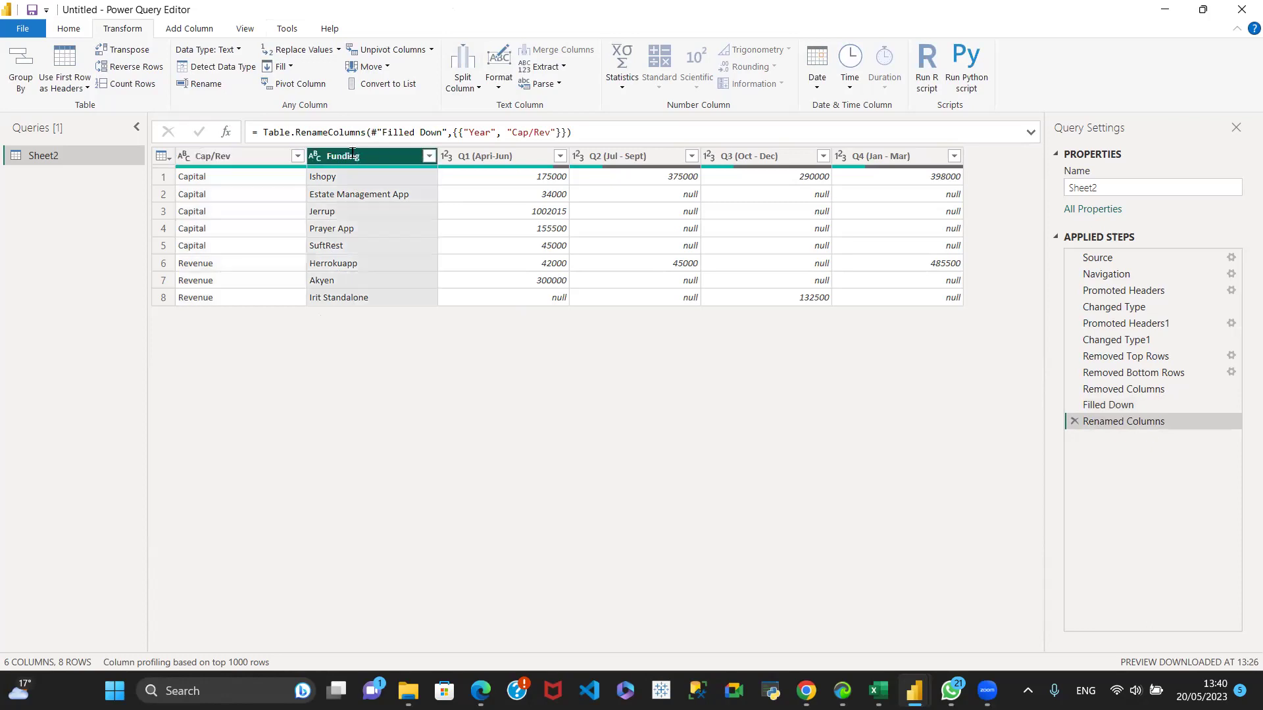
text(Projects)
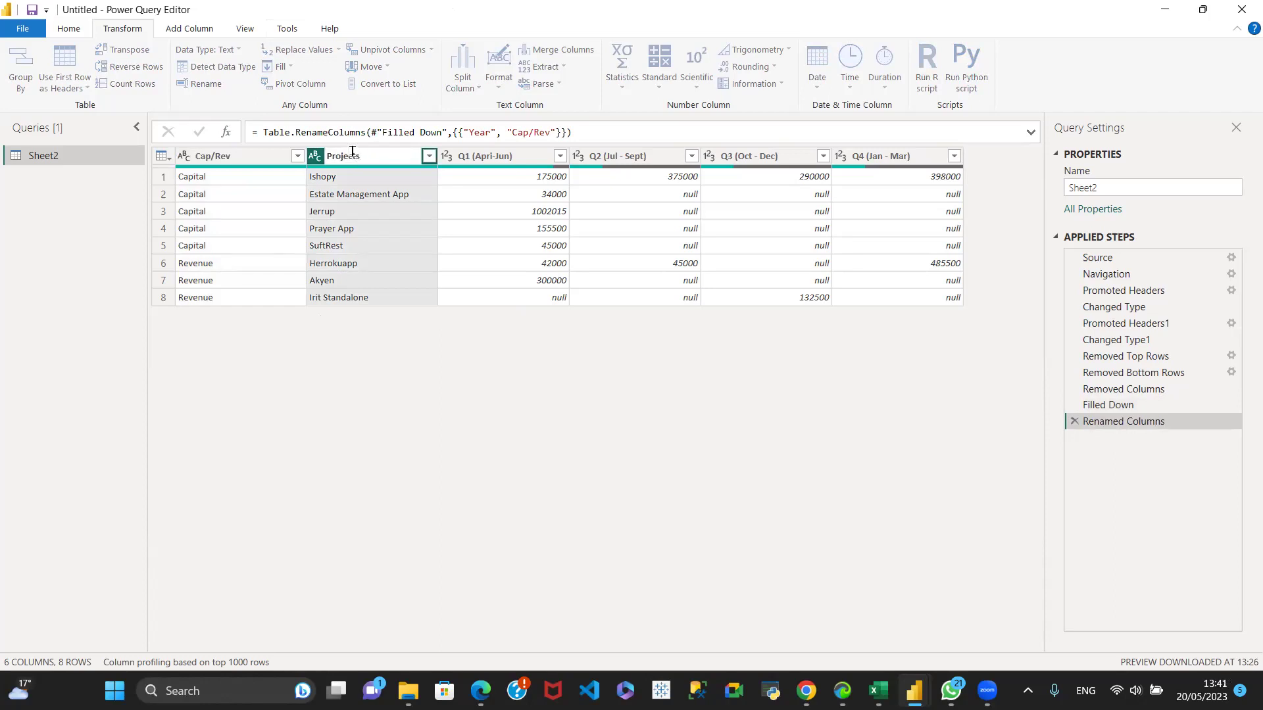
key(Return)
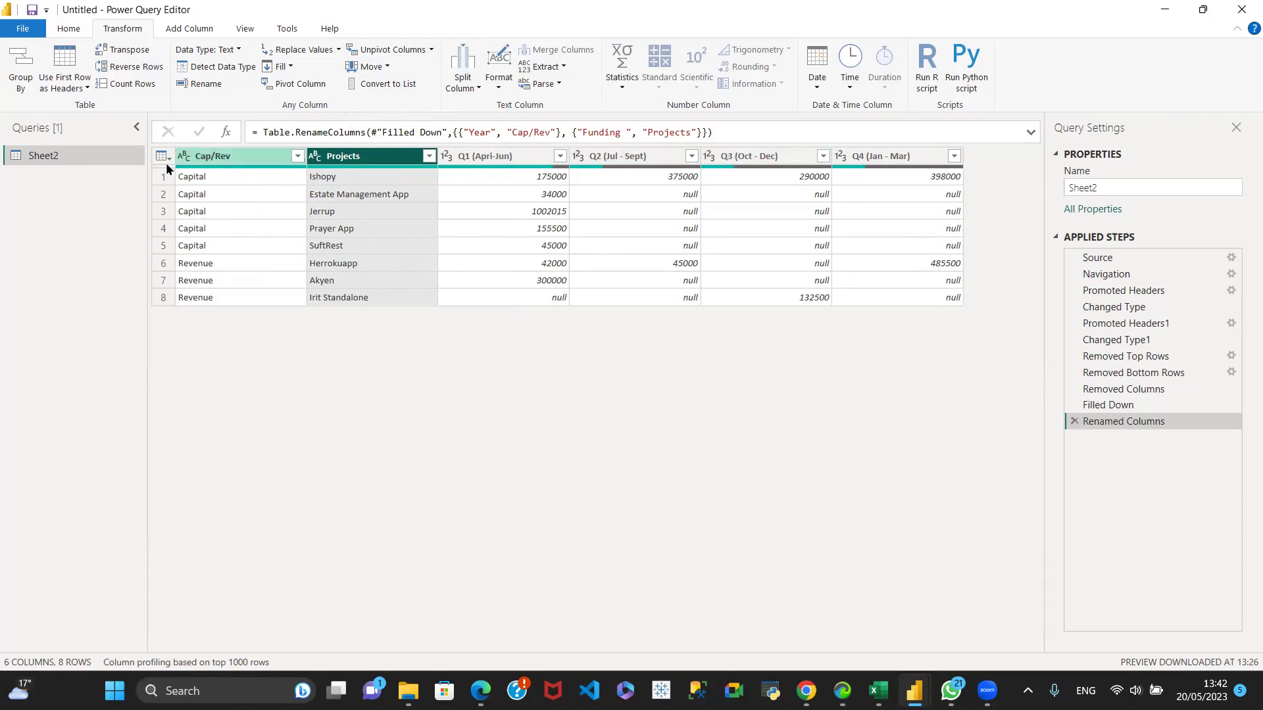
Unpivot the Cap/Rev and Projects columns themselves and delete that applied step.
click(218, 158)
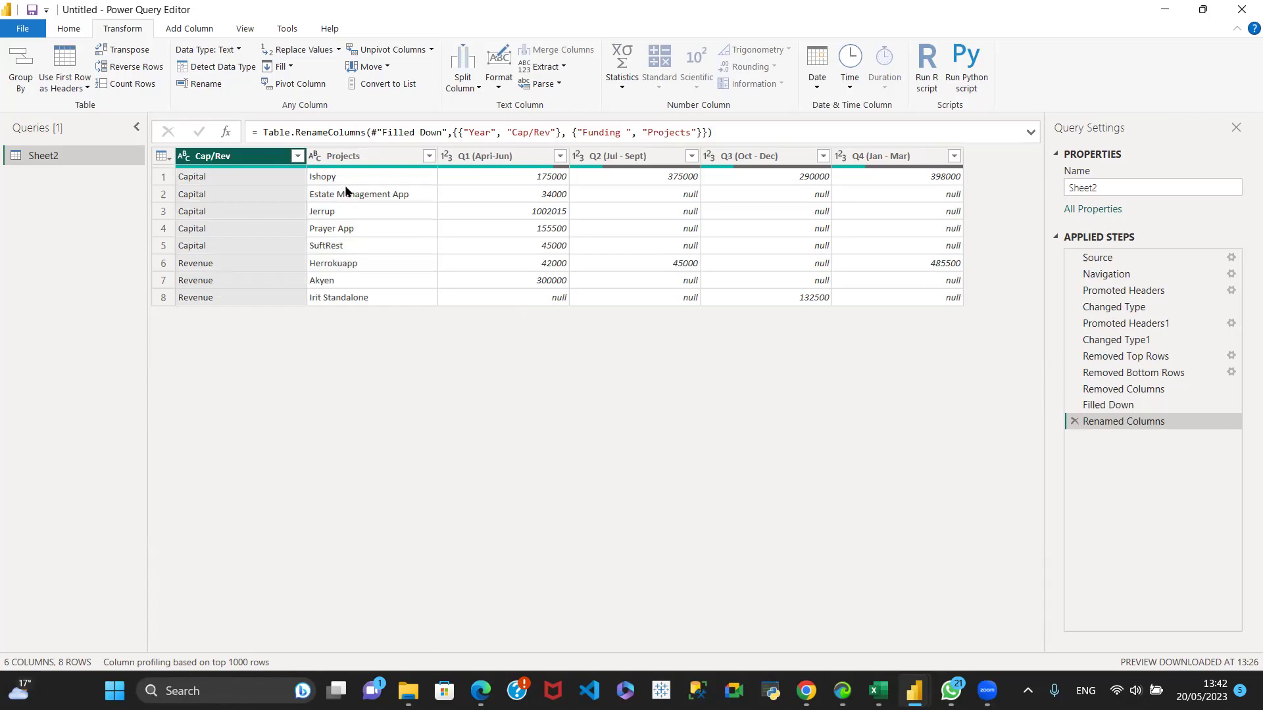
ctrl+click(367, 160)
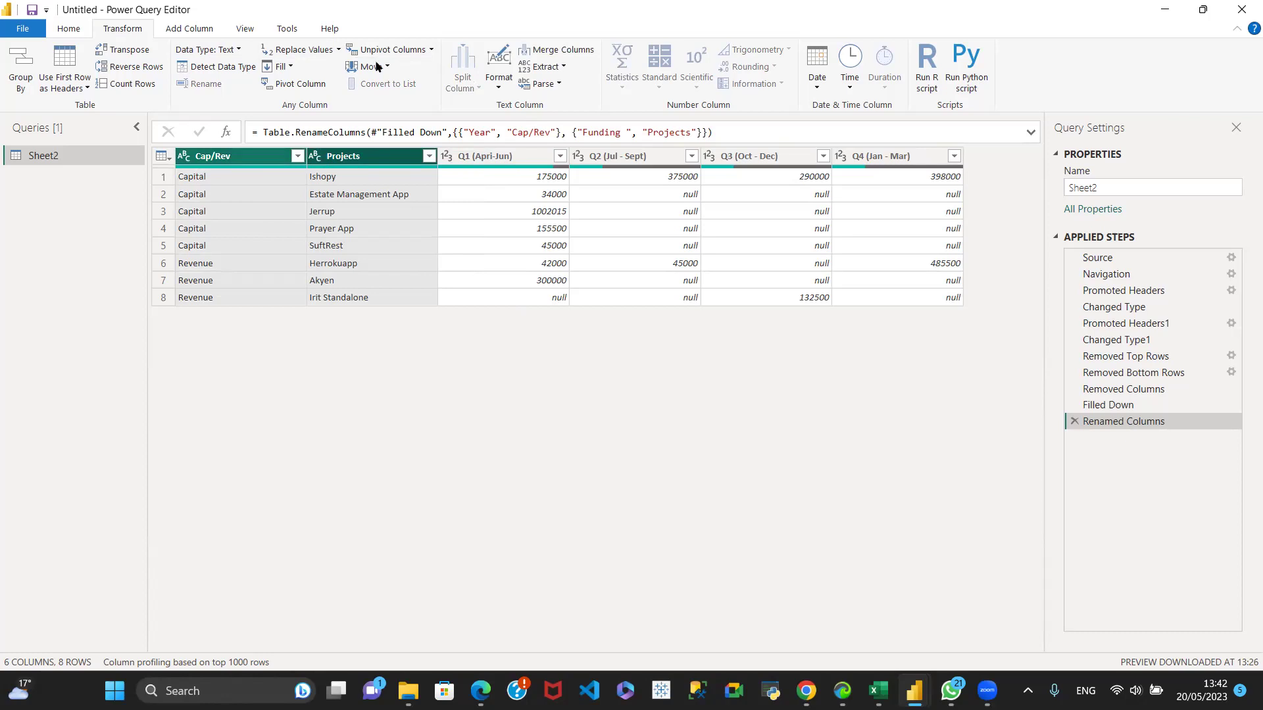
click(432, 50)
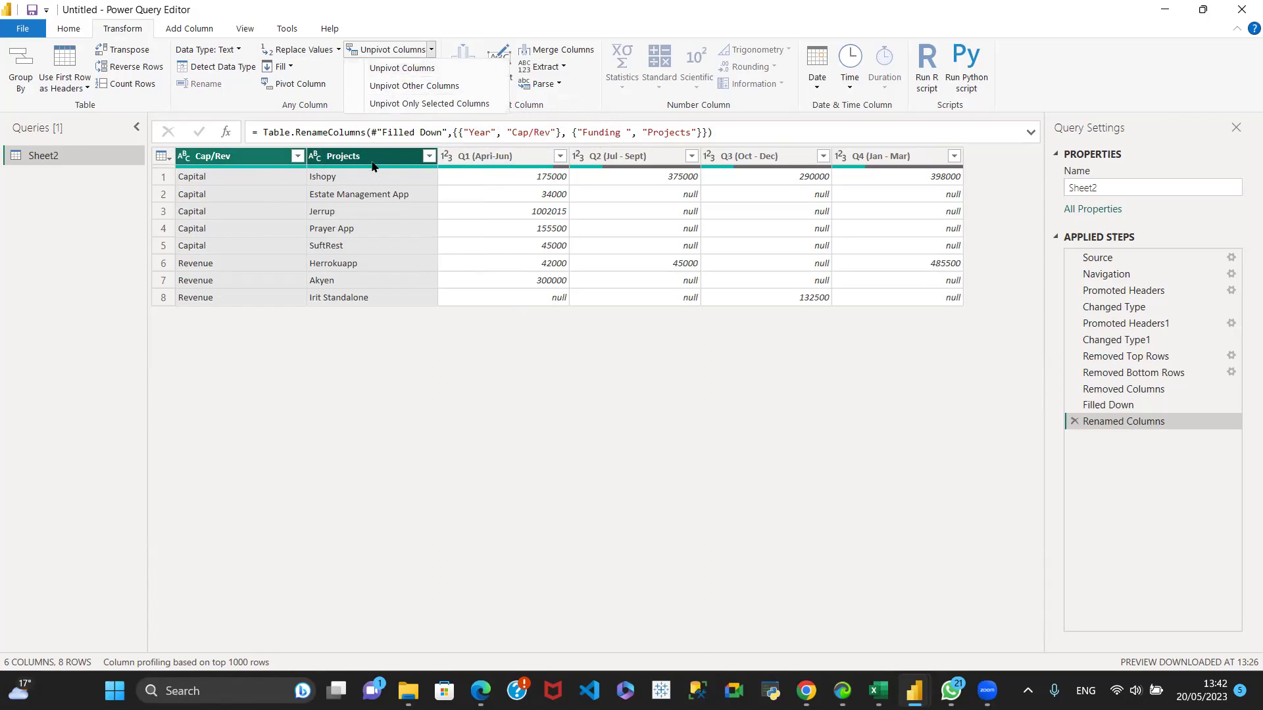
click(406, 70)
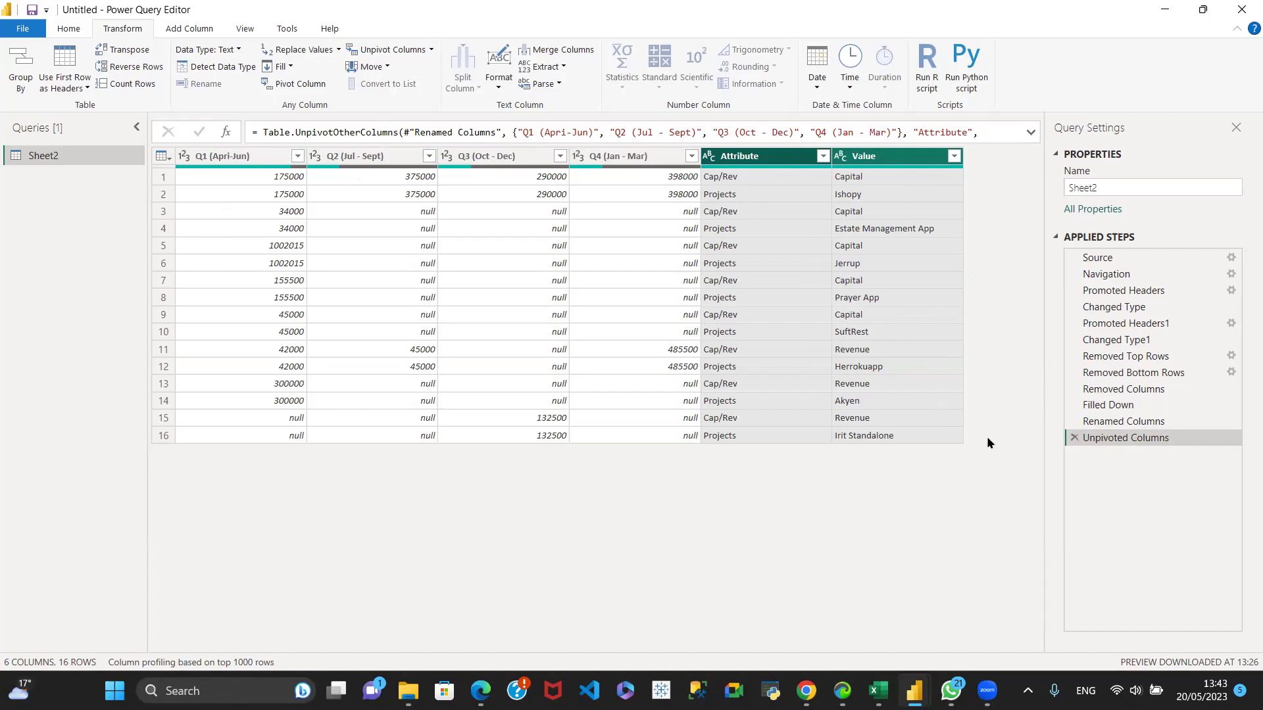
click(1073, 438)
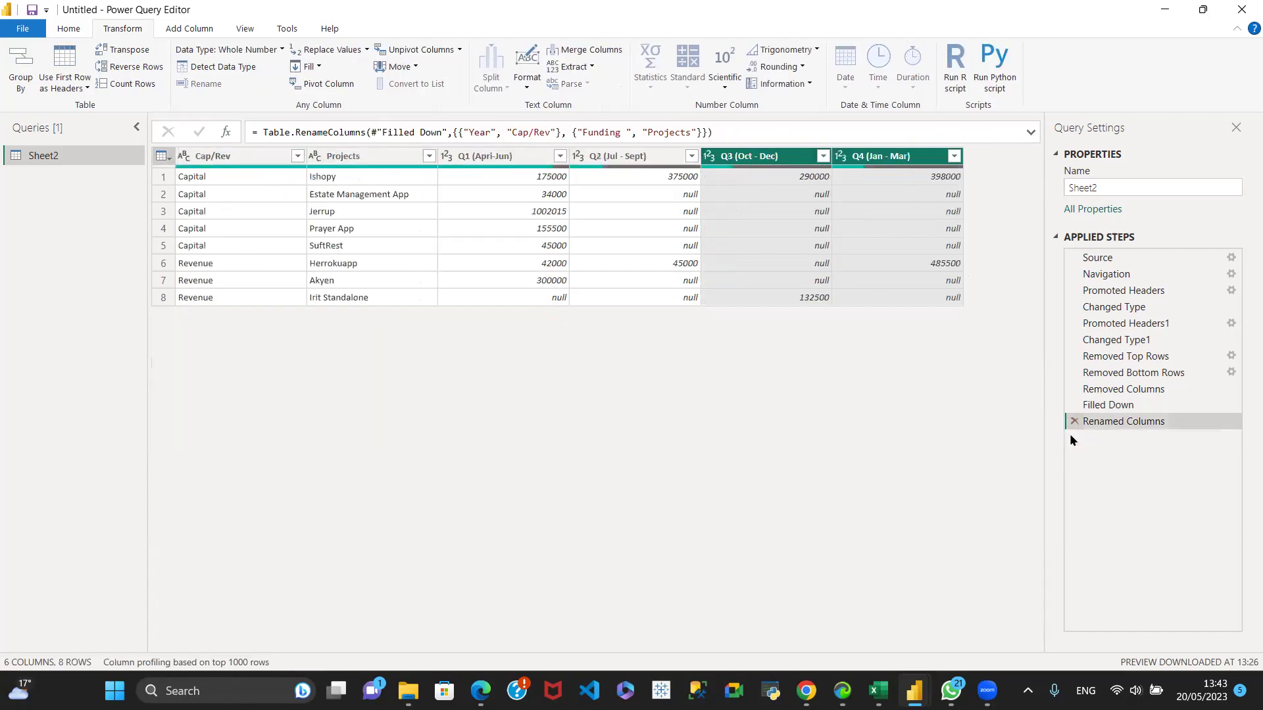
Apply Unpivot Other Columns with Cap/Rev and Projects selected, and delete the applied step.
click(234, 158)
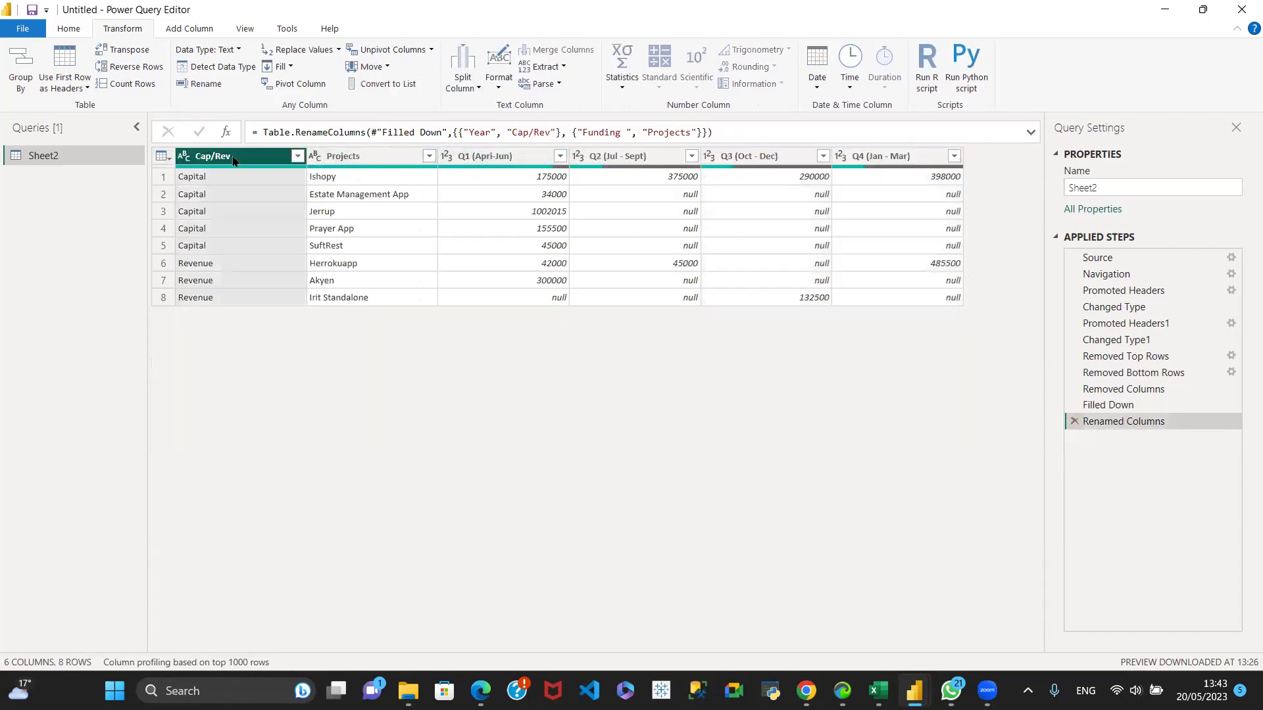
ctrl+click(373, 158)
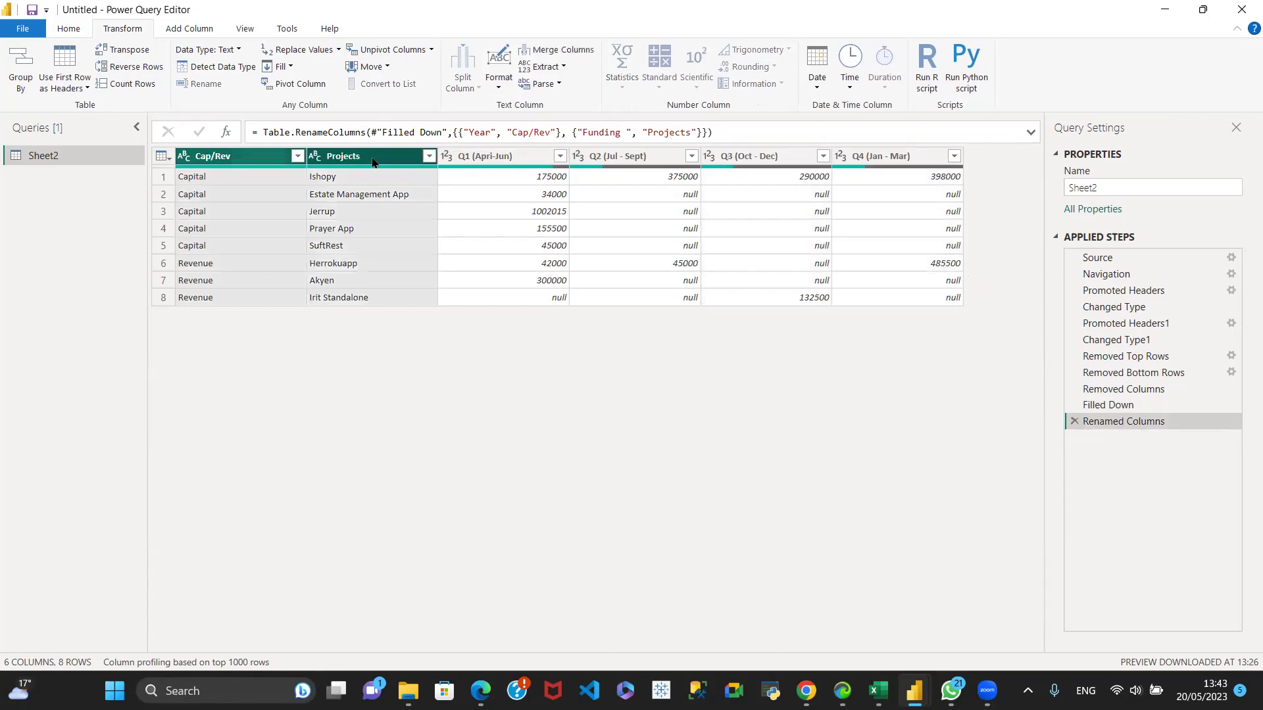
click(431, 52)
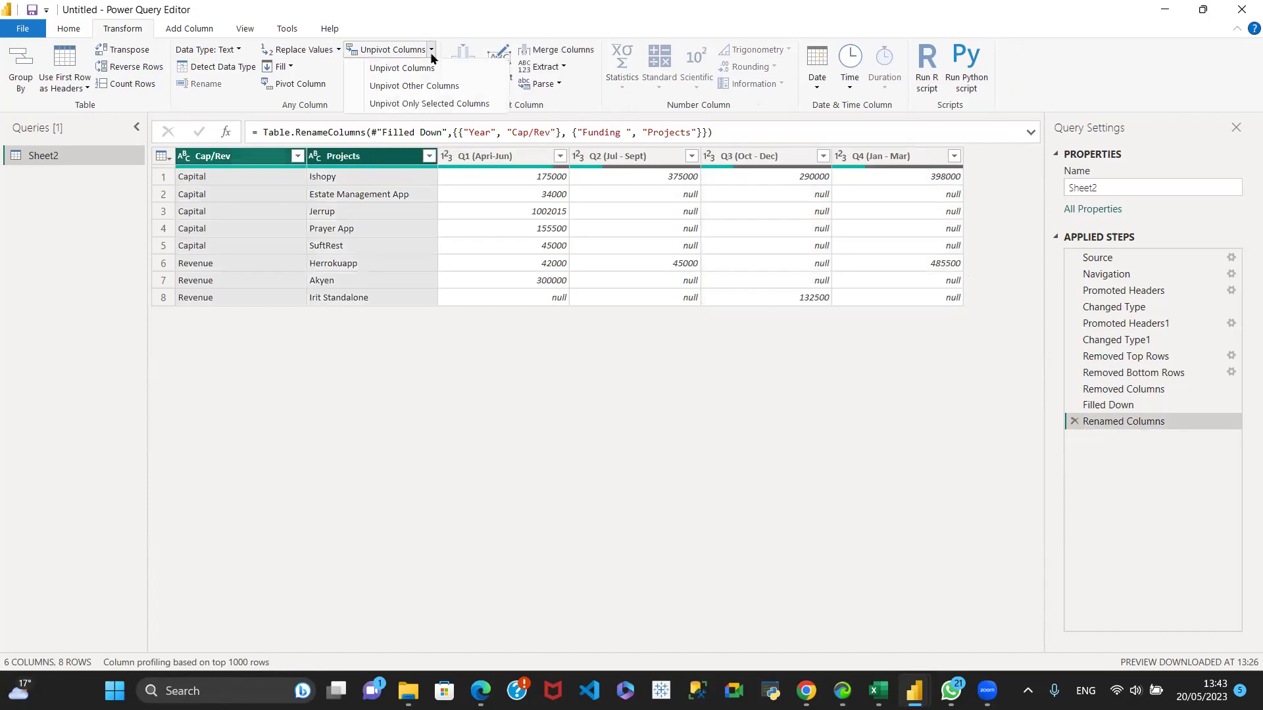
click(386, 88)
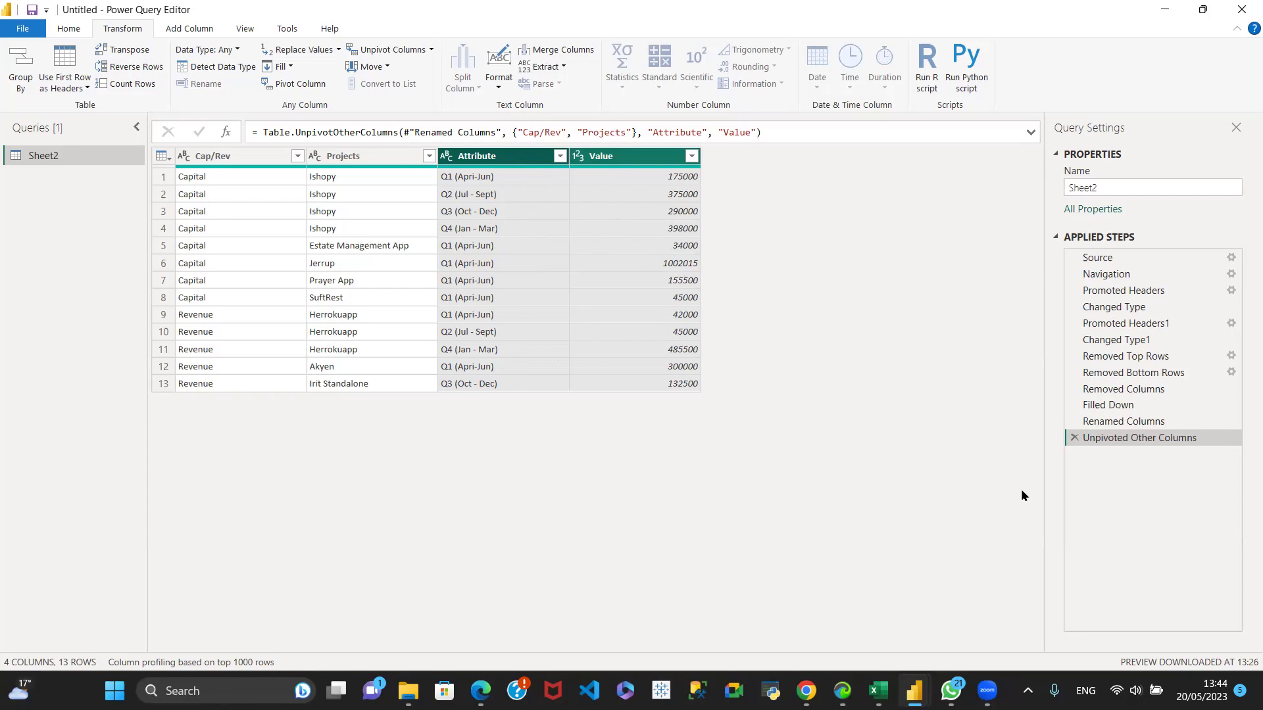
click(1073, 438)
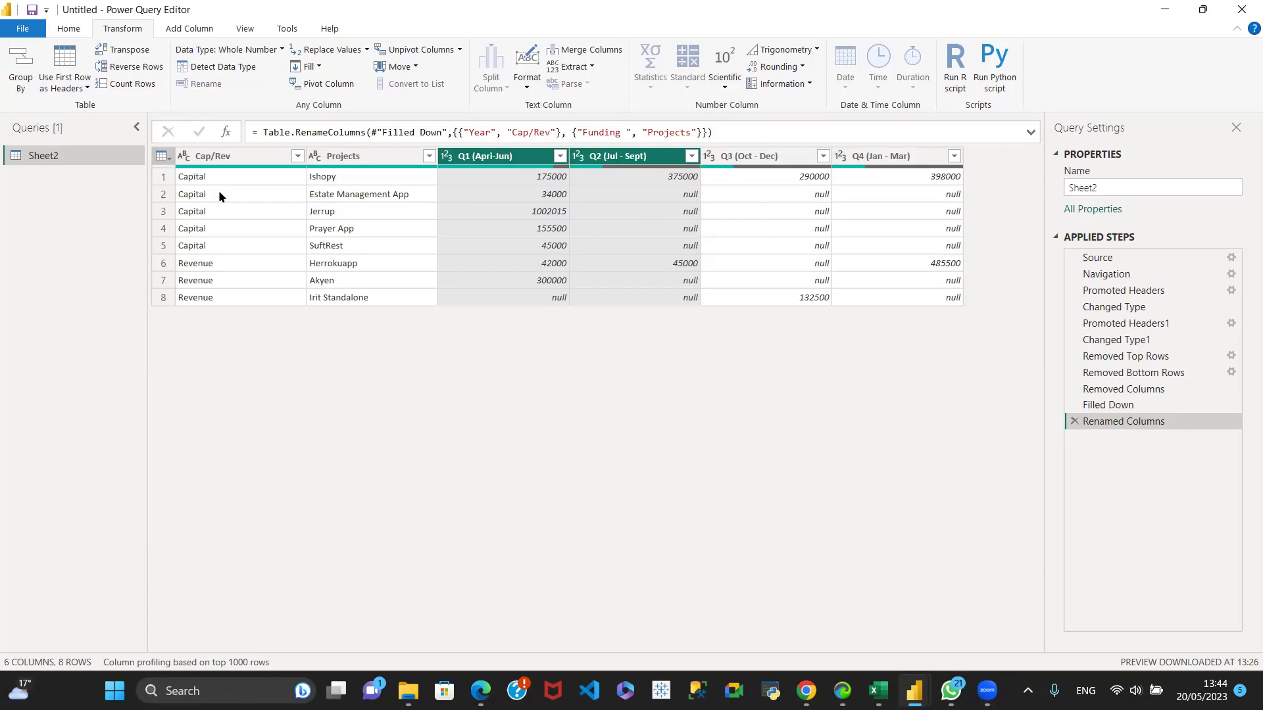
Unpivot the four quarter columns into rows, keeping Cap/Rev and Projects as the fixed columns.
click(212, 156)
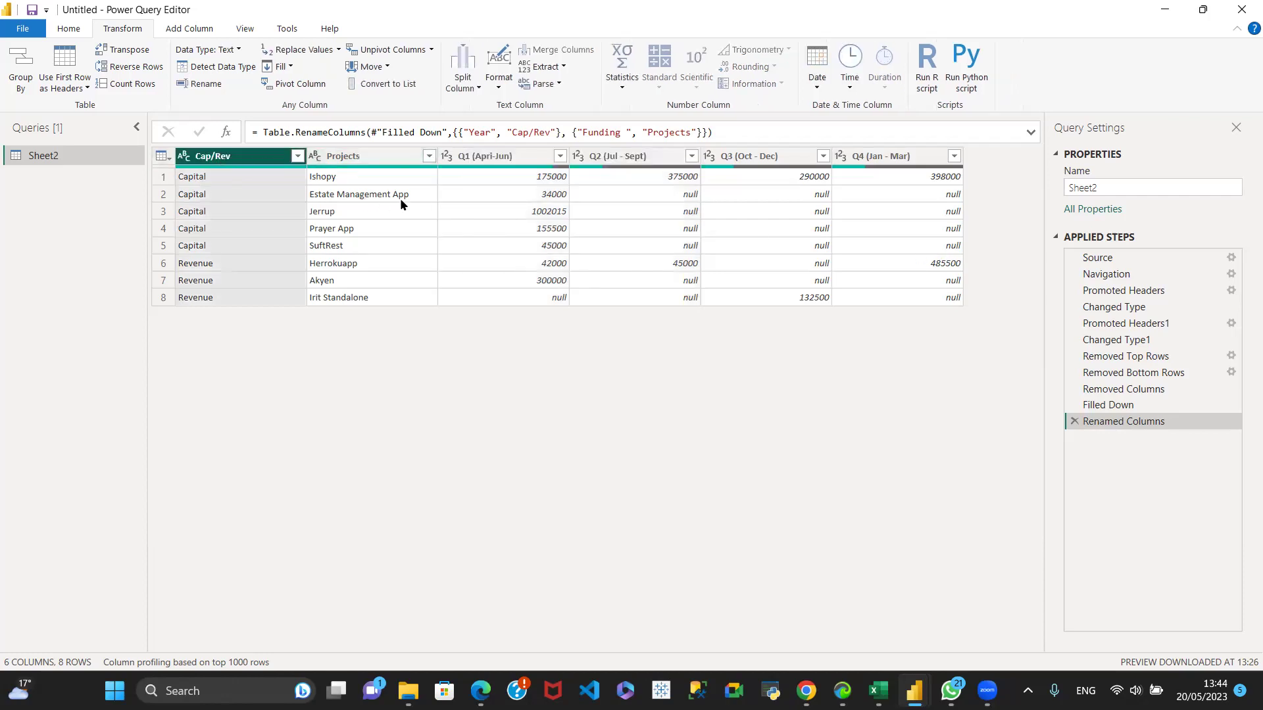
ctrl+click(363, 158)
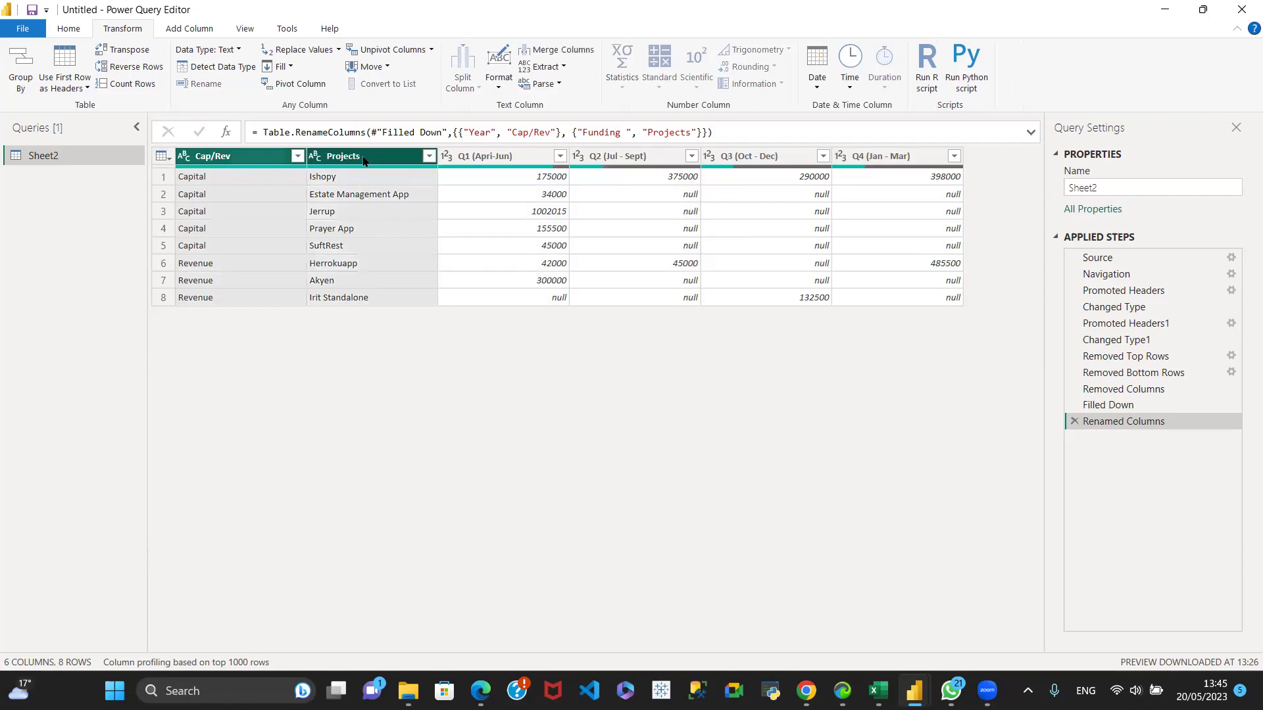
click(432, 50)
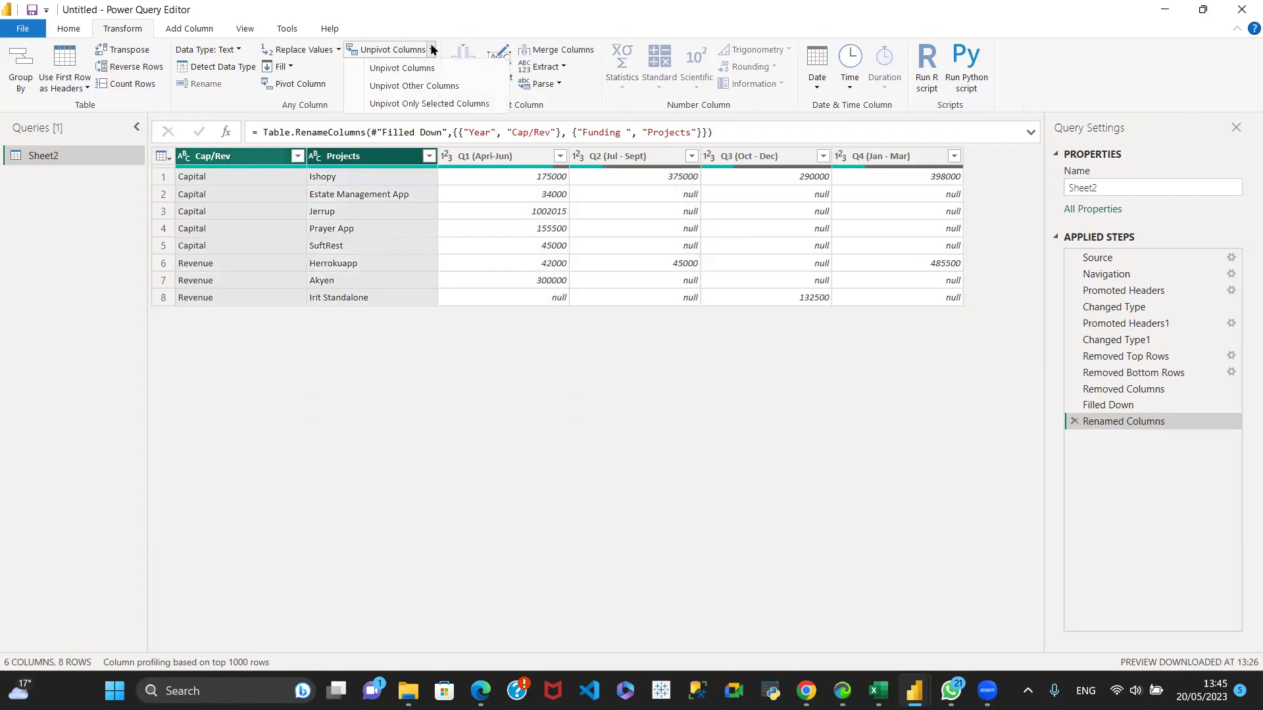
click(384, 87)
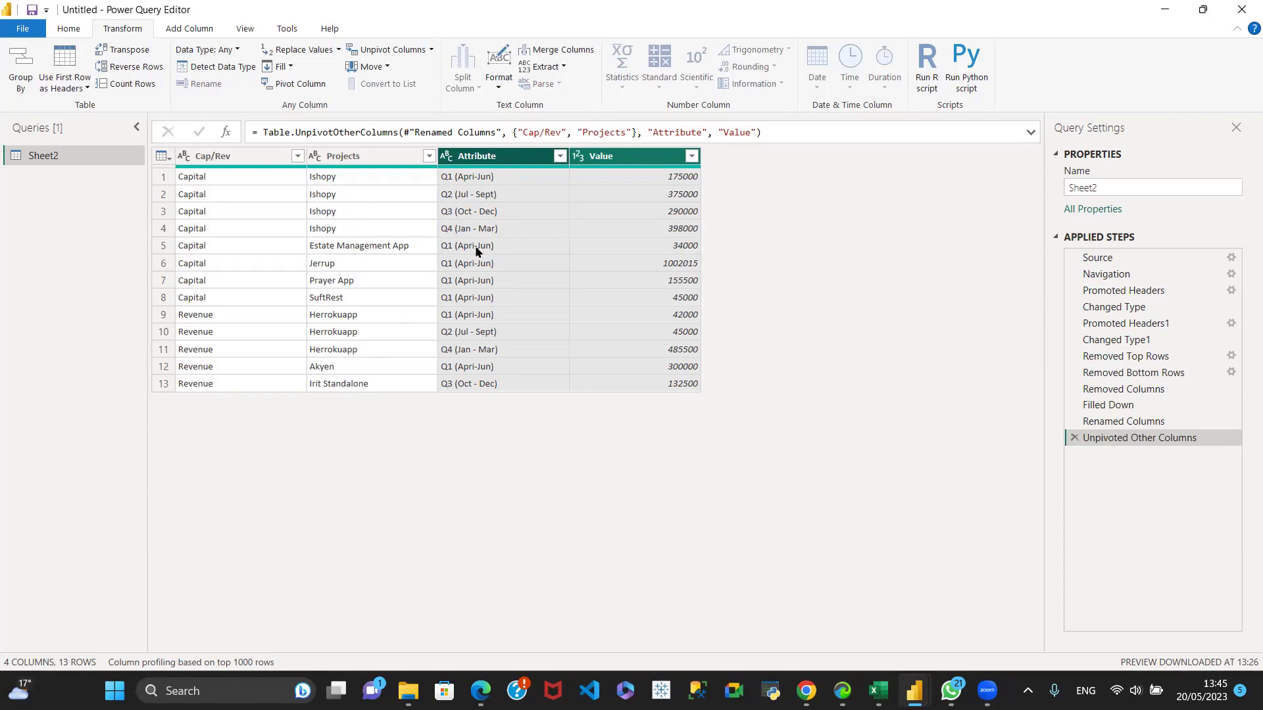
click(454, 321)
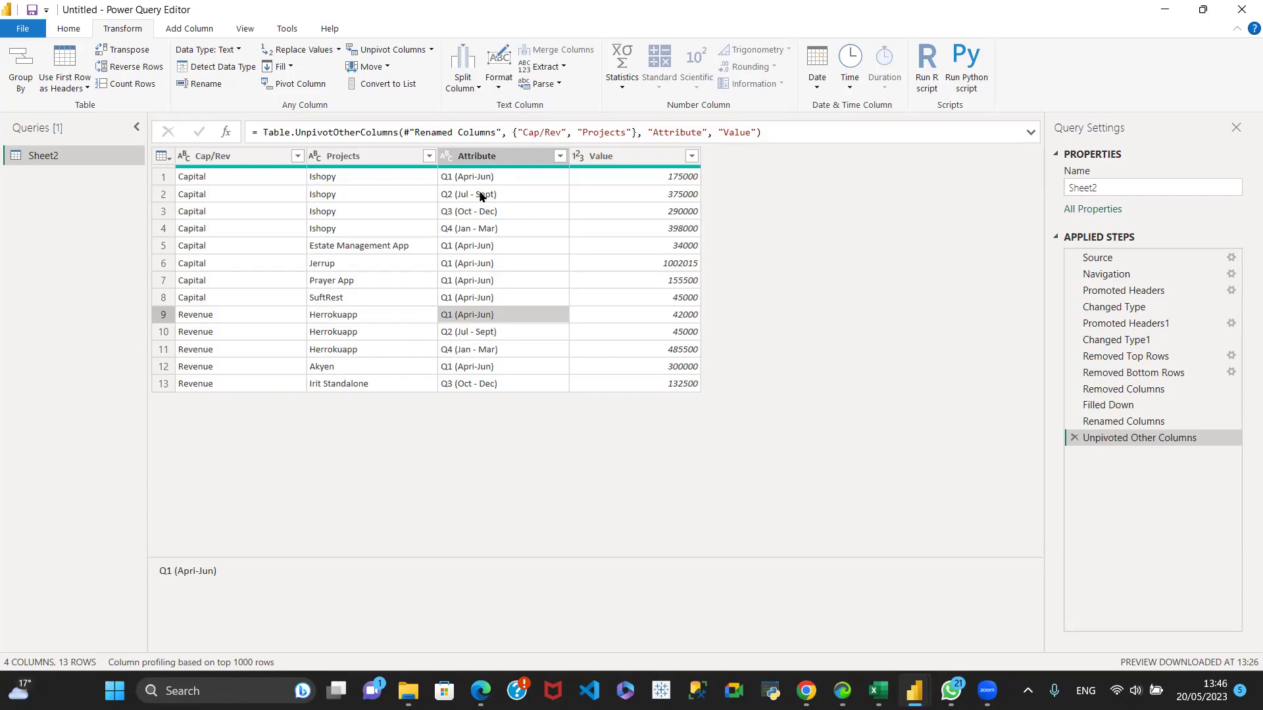
double_click(499, 159)
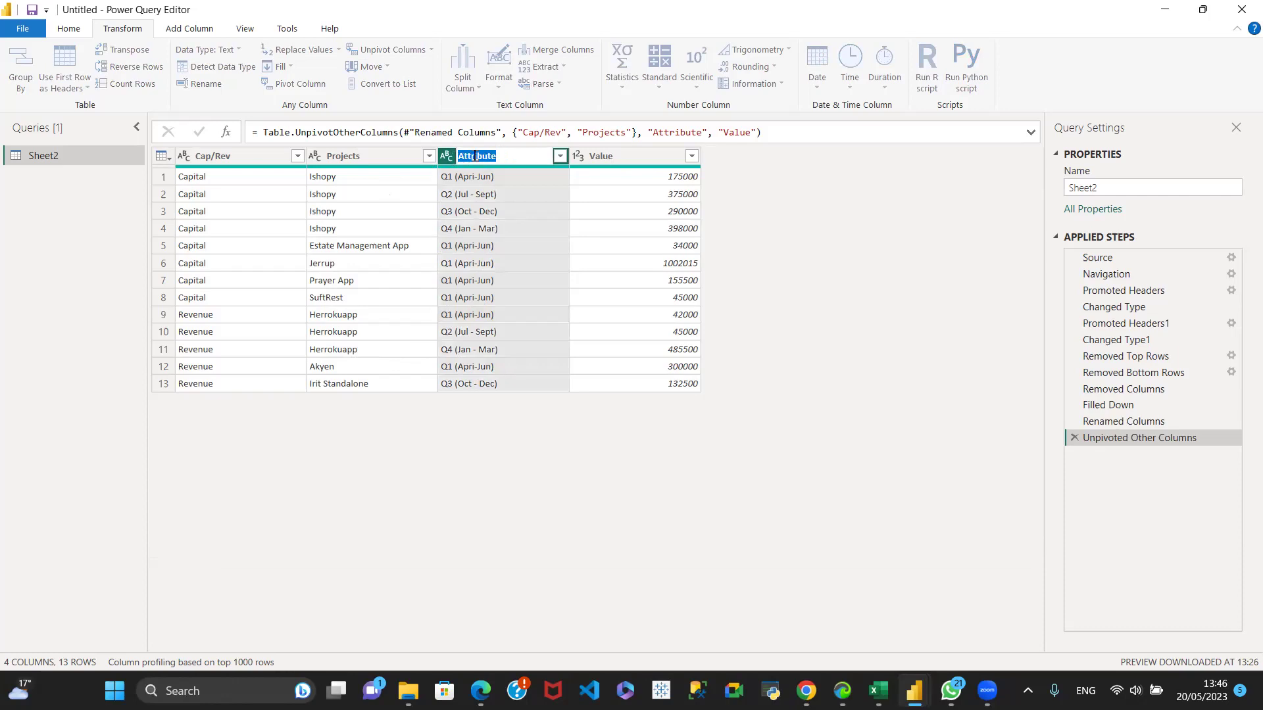
click(519, 156)
key(Return)
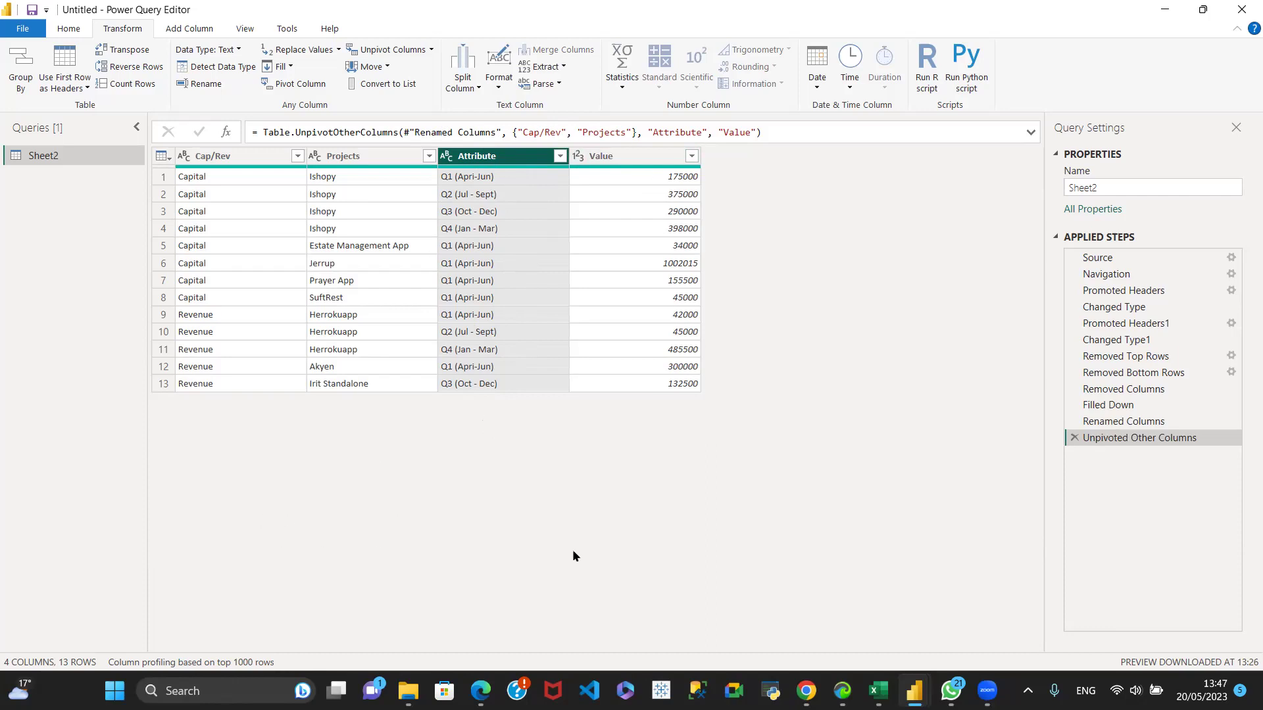
Split the Attribute column by the Space delimiter at the left-most delimiter only.
right_click(500, 161)
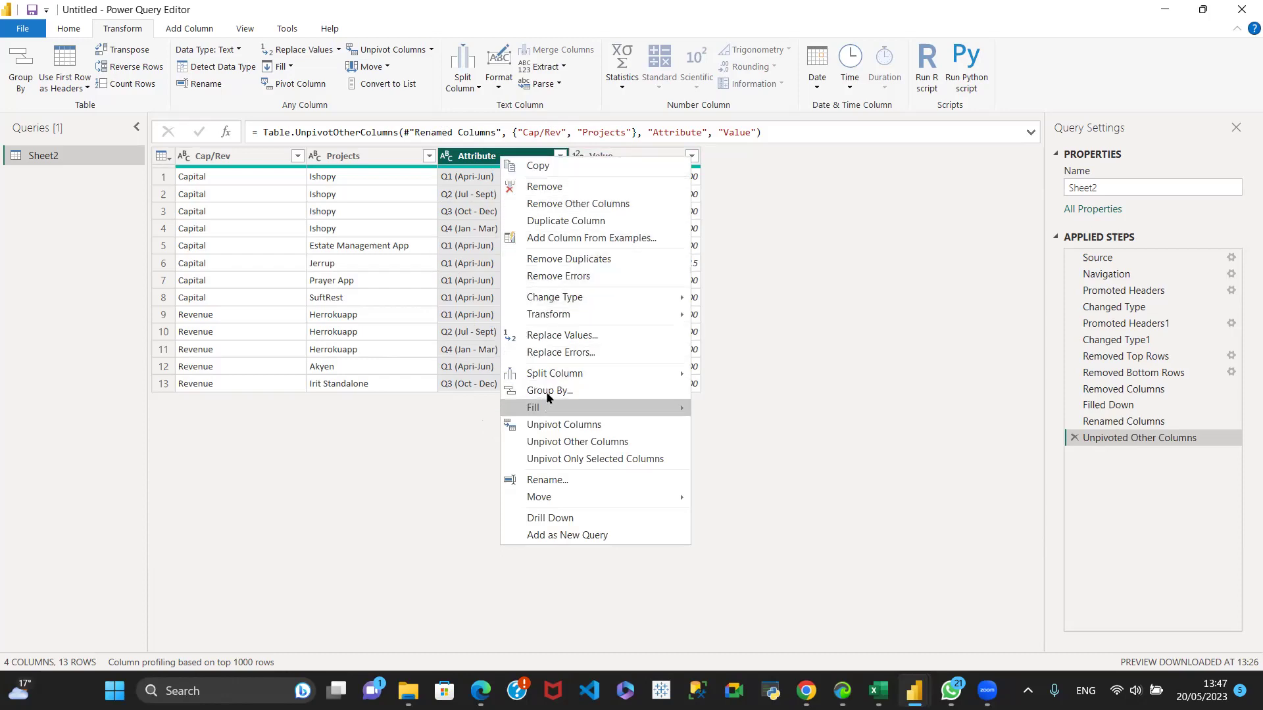
mouse_move(544, 375)
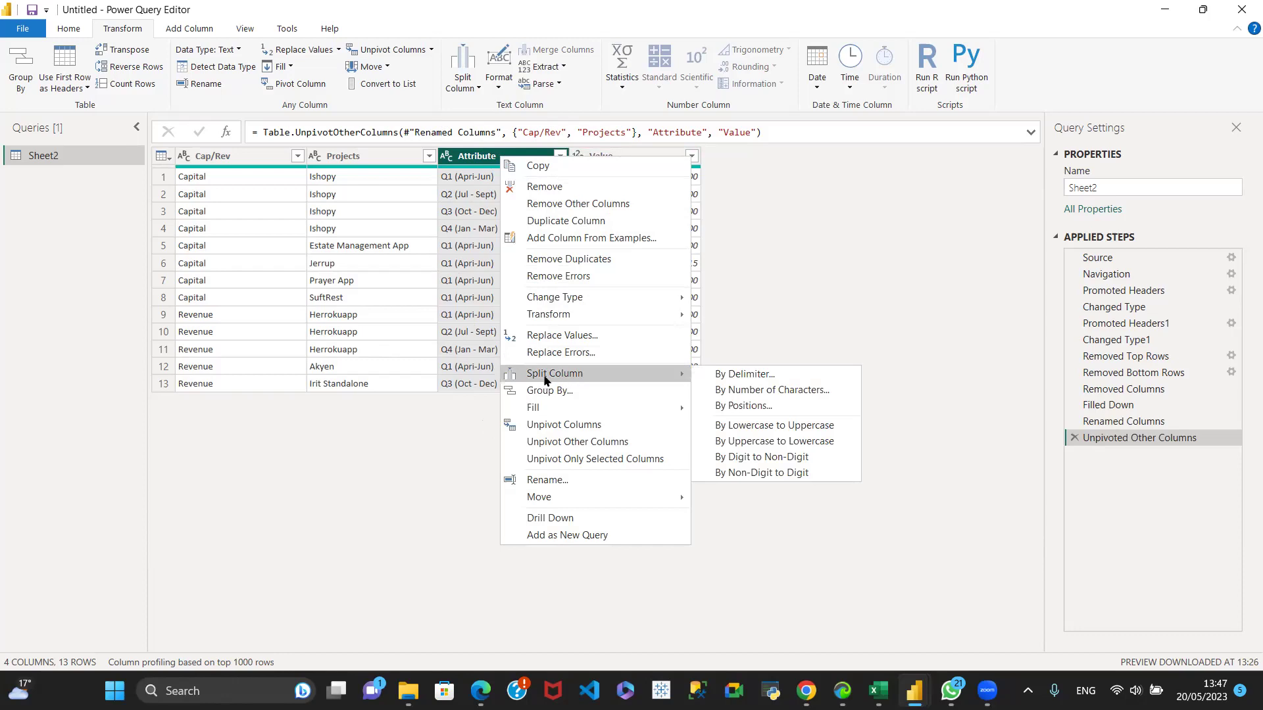
click(743, 374)
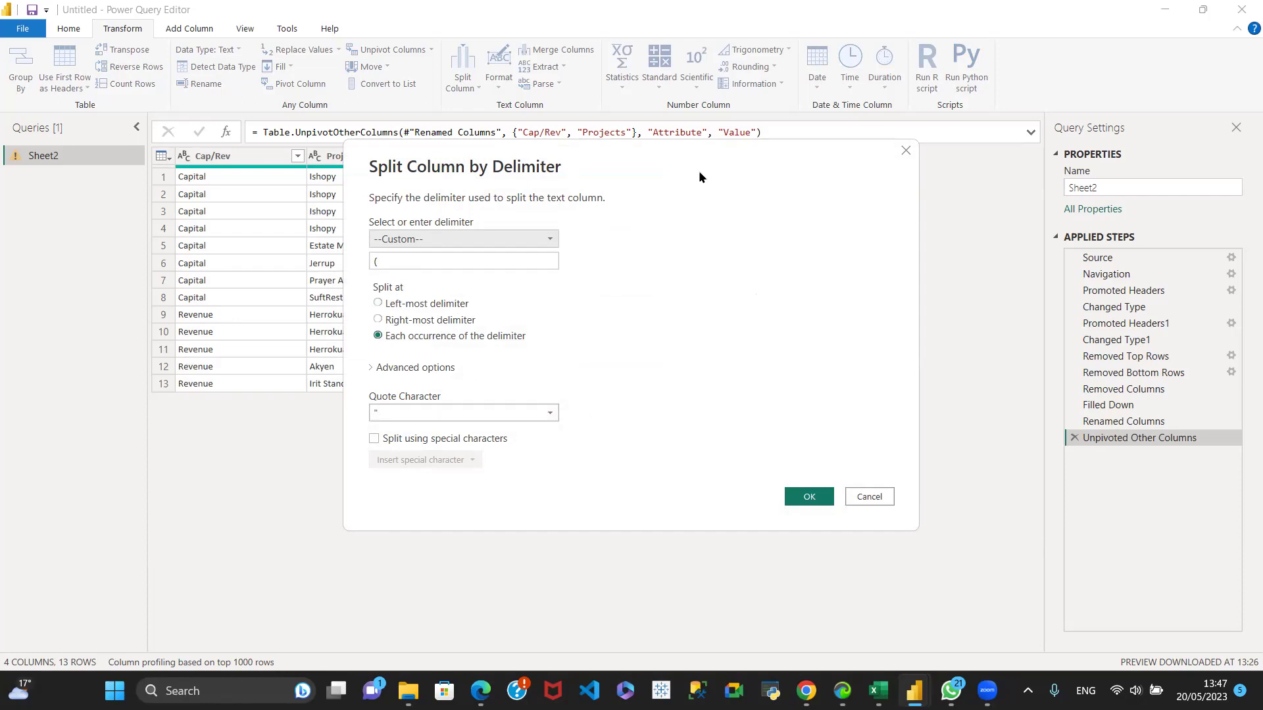
drag(698, 176, 914, 151)
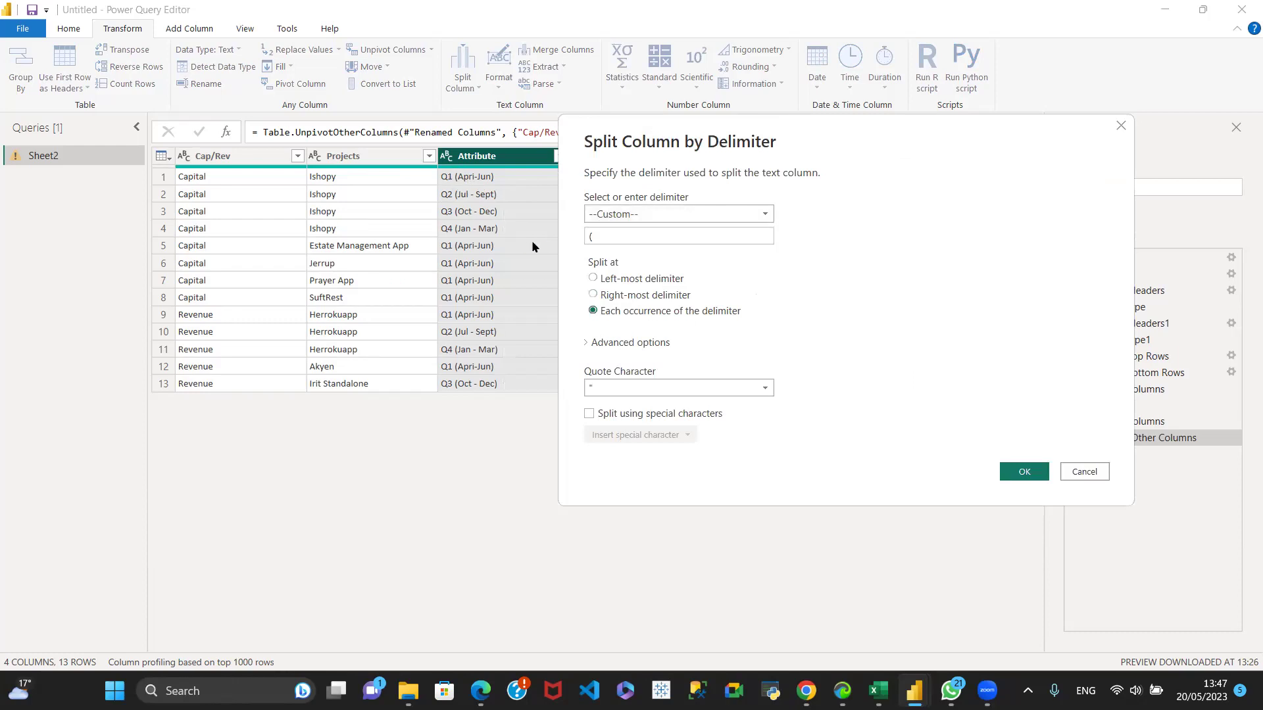
click(592, 231)
drag(844, 136, 890, 125)
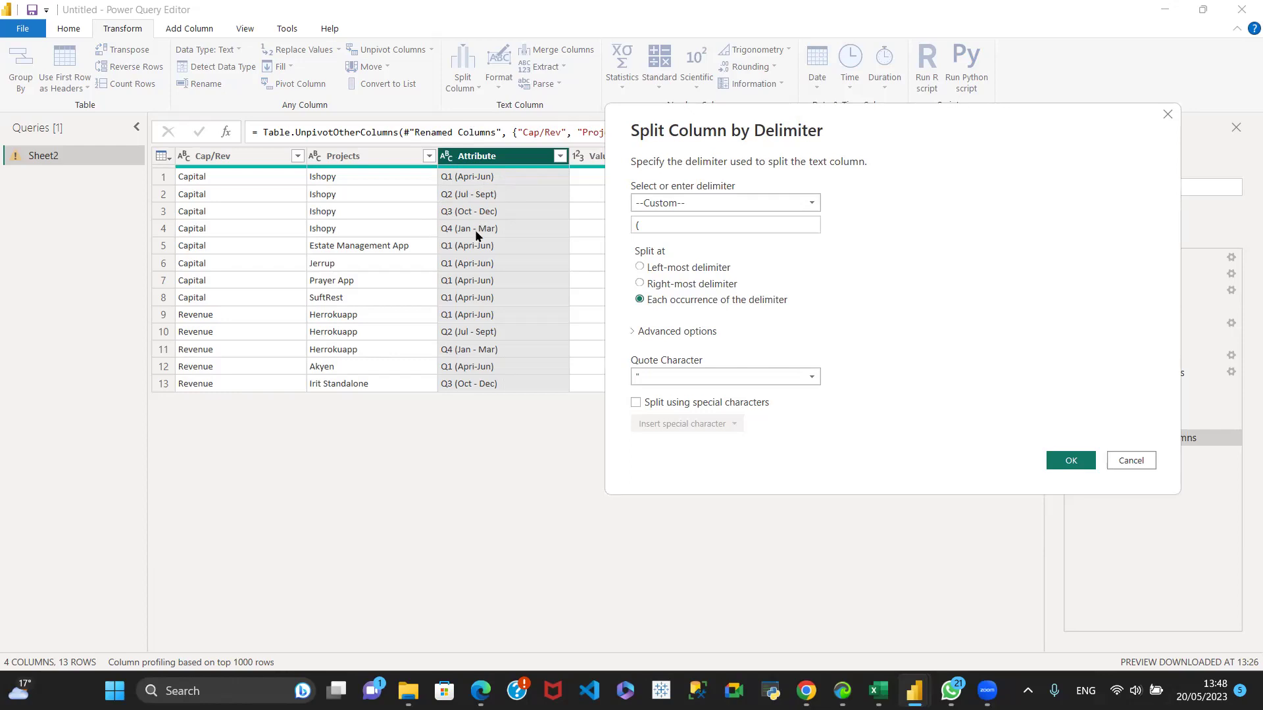
click(641, 223)
click(812, 205)
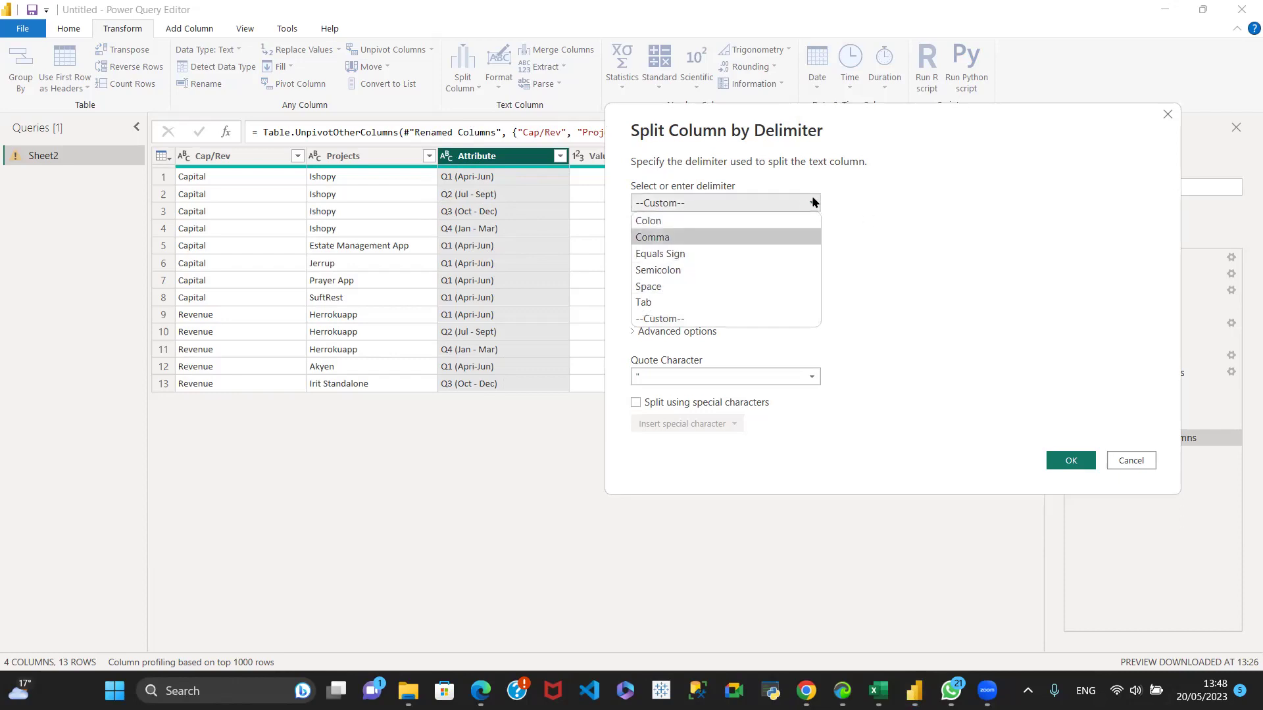
click(658, 287)
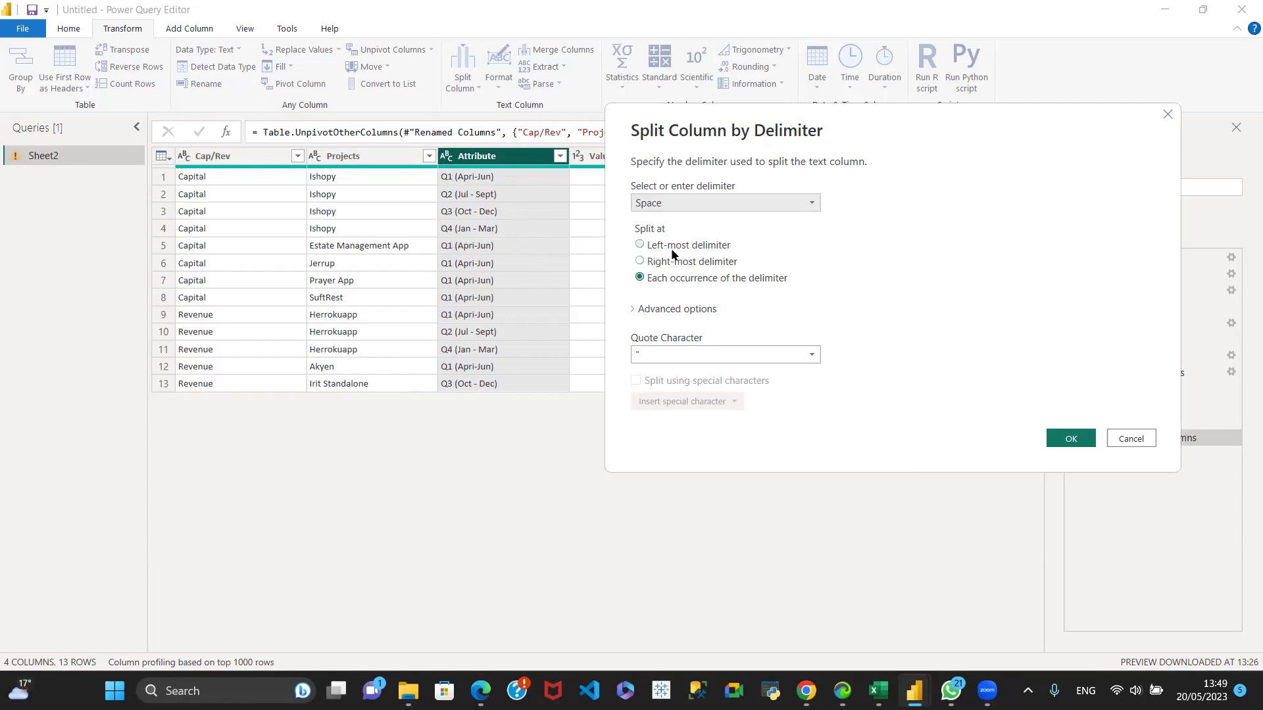
click(639, 245)
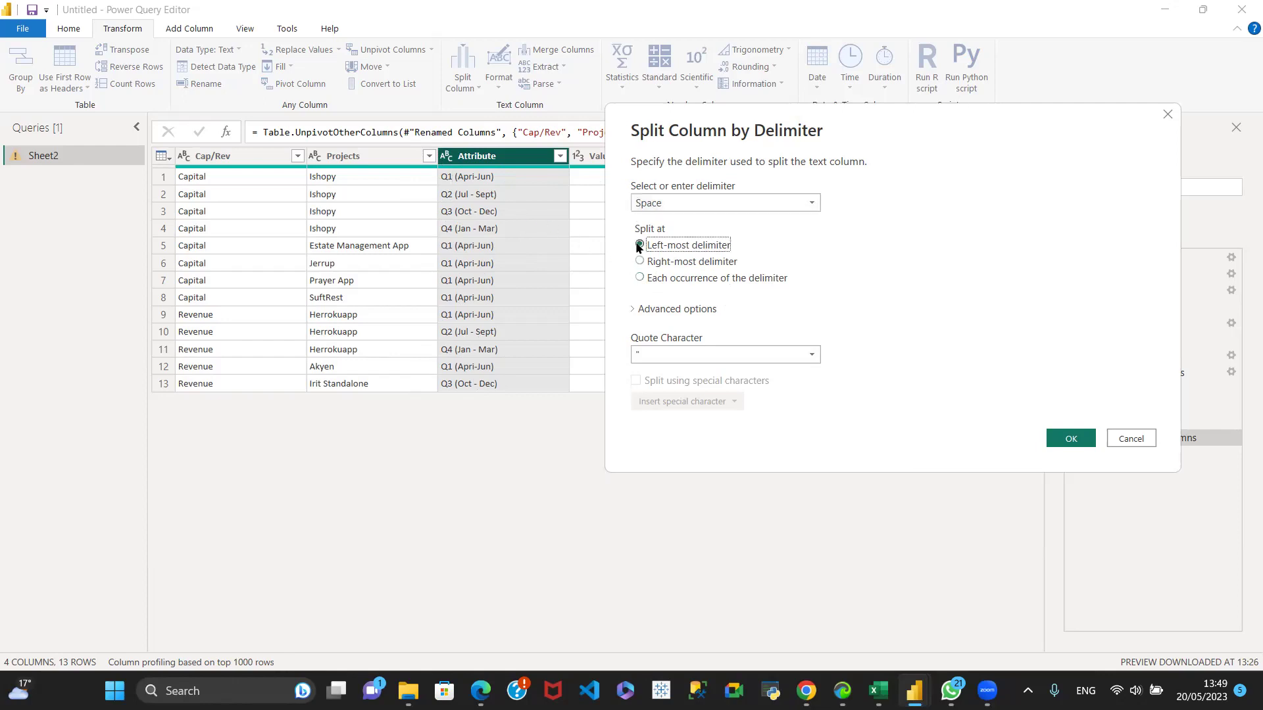
click(1055, 443)
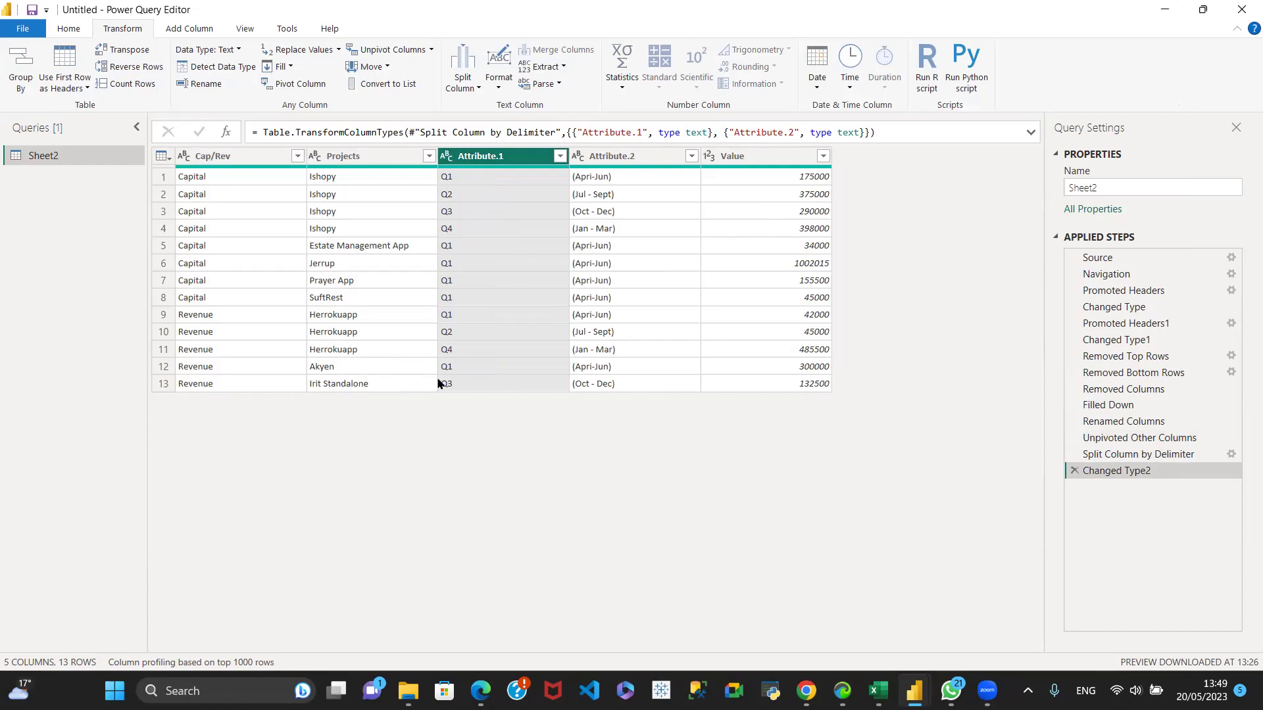
Rename the Attribute.1 column as Quarters and the Attribute.2 column as Months.
double_click(484, 155)
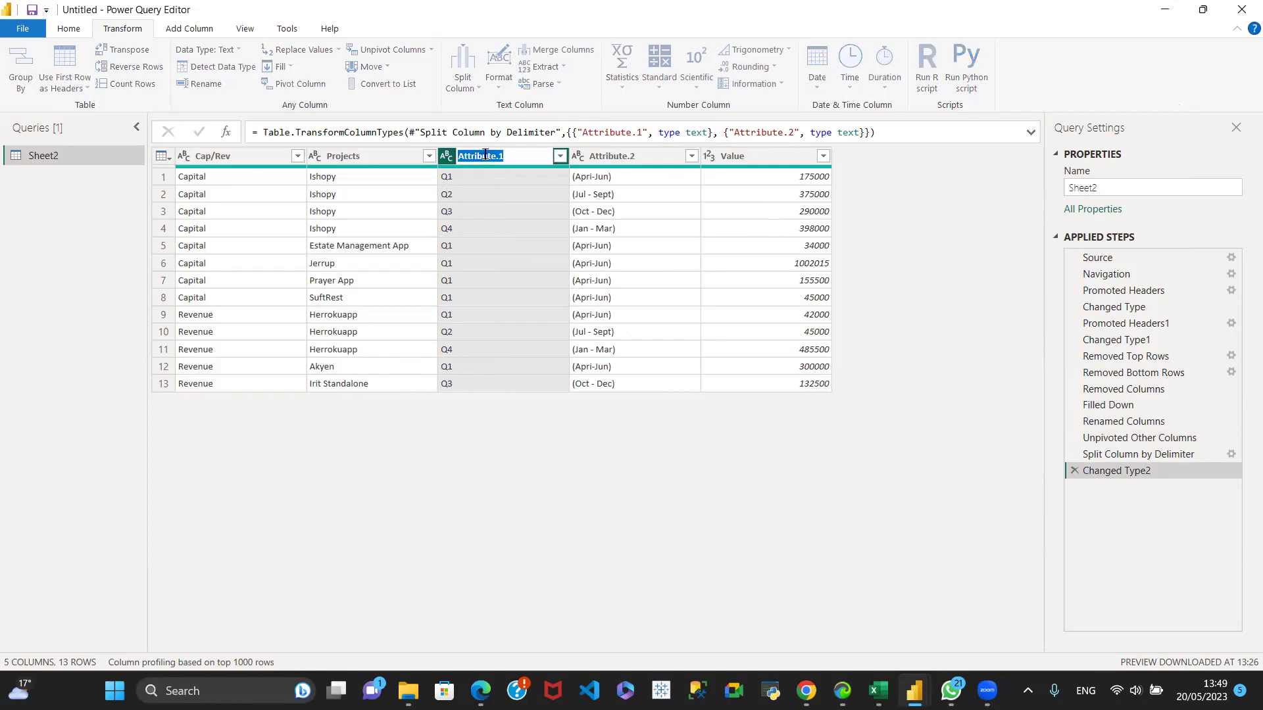
text(Quarters)
key(Return)
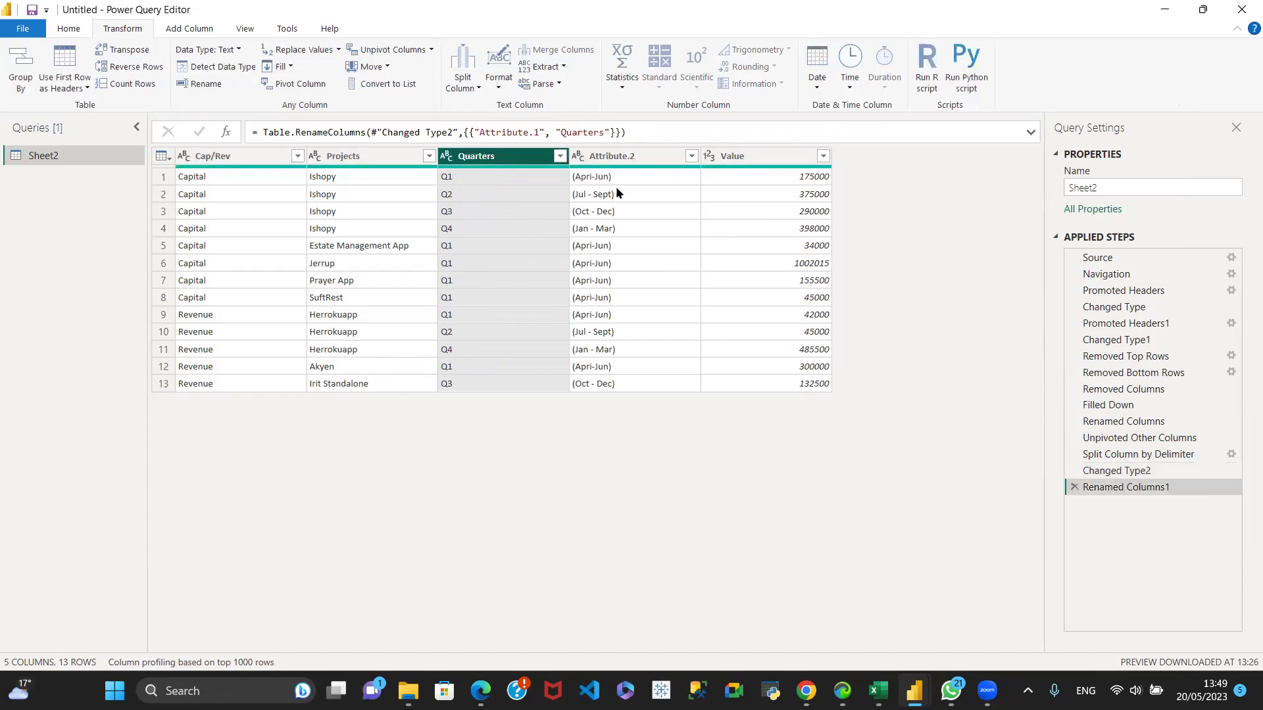
double_click(616, 156)
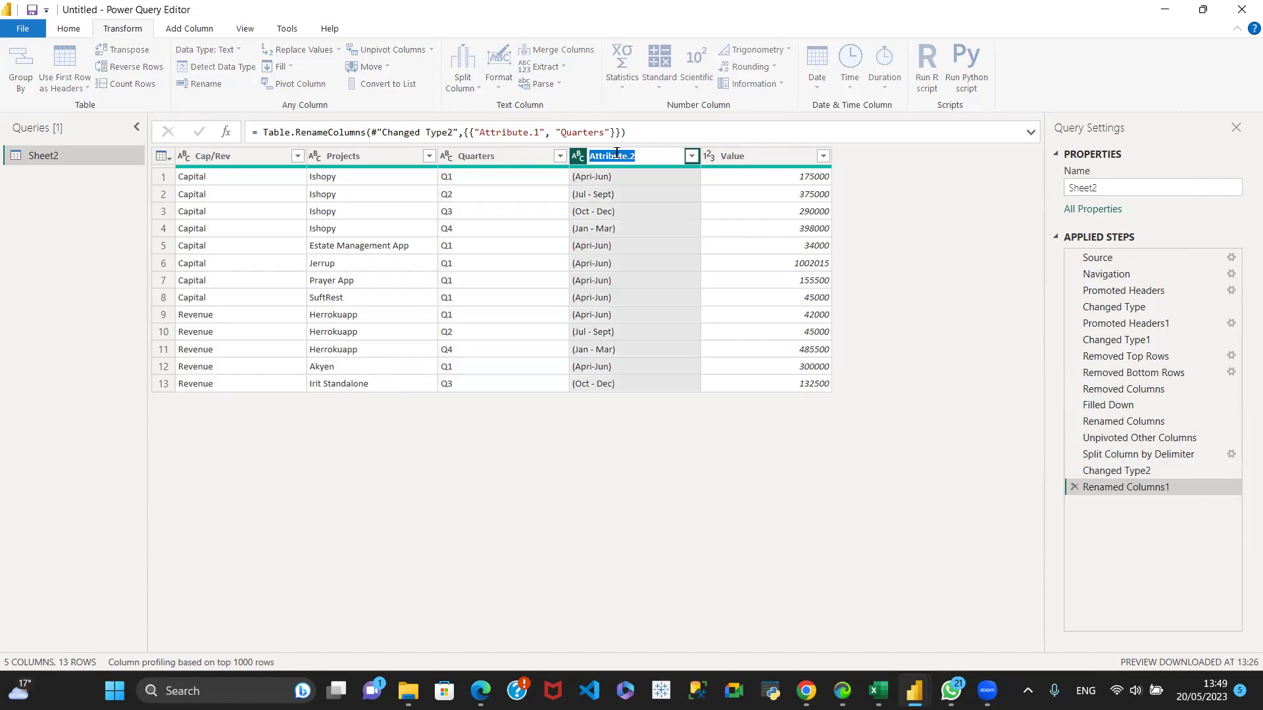
text(Months)
key(Return)
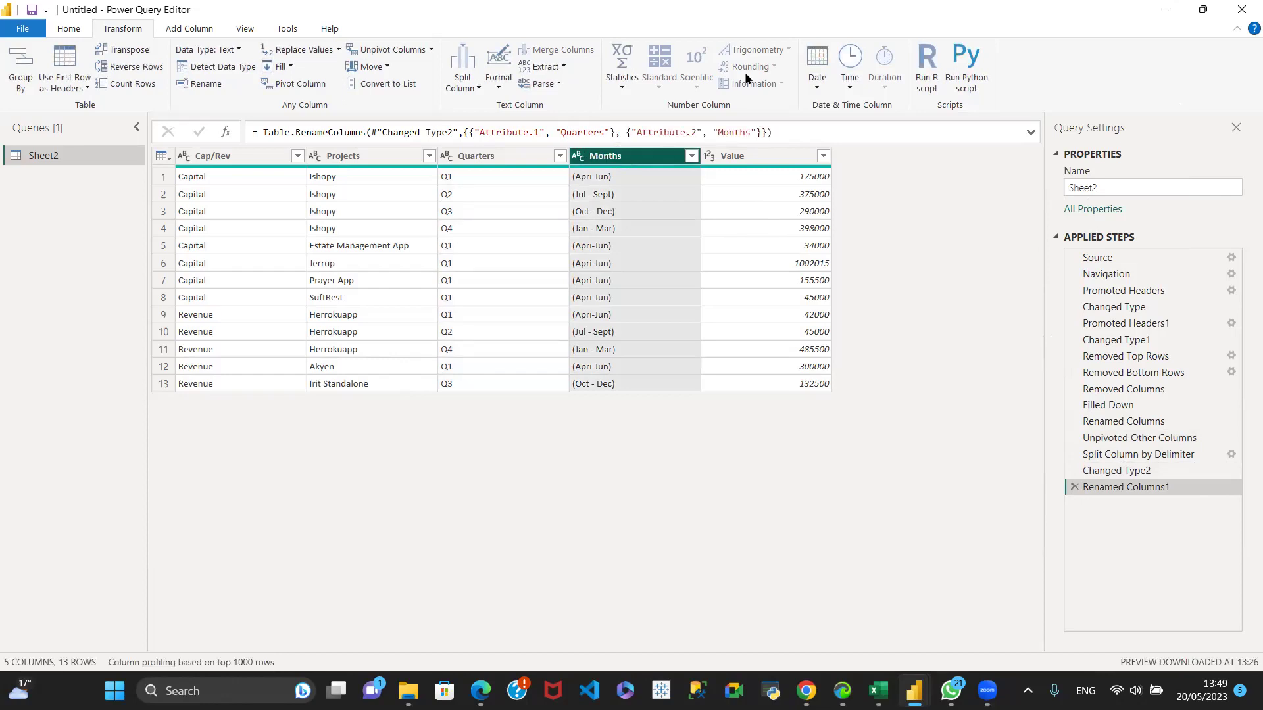